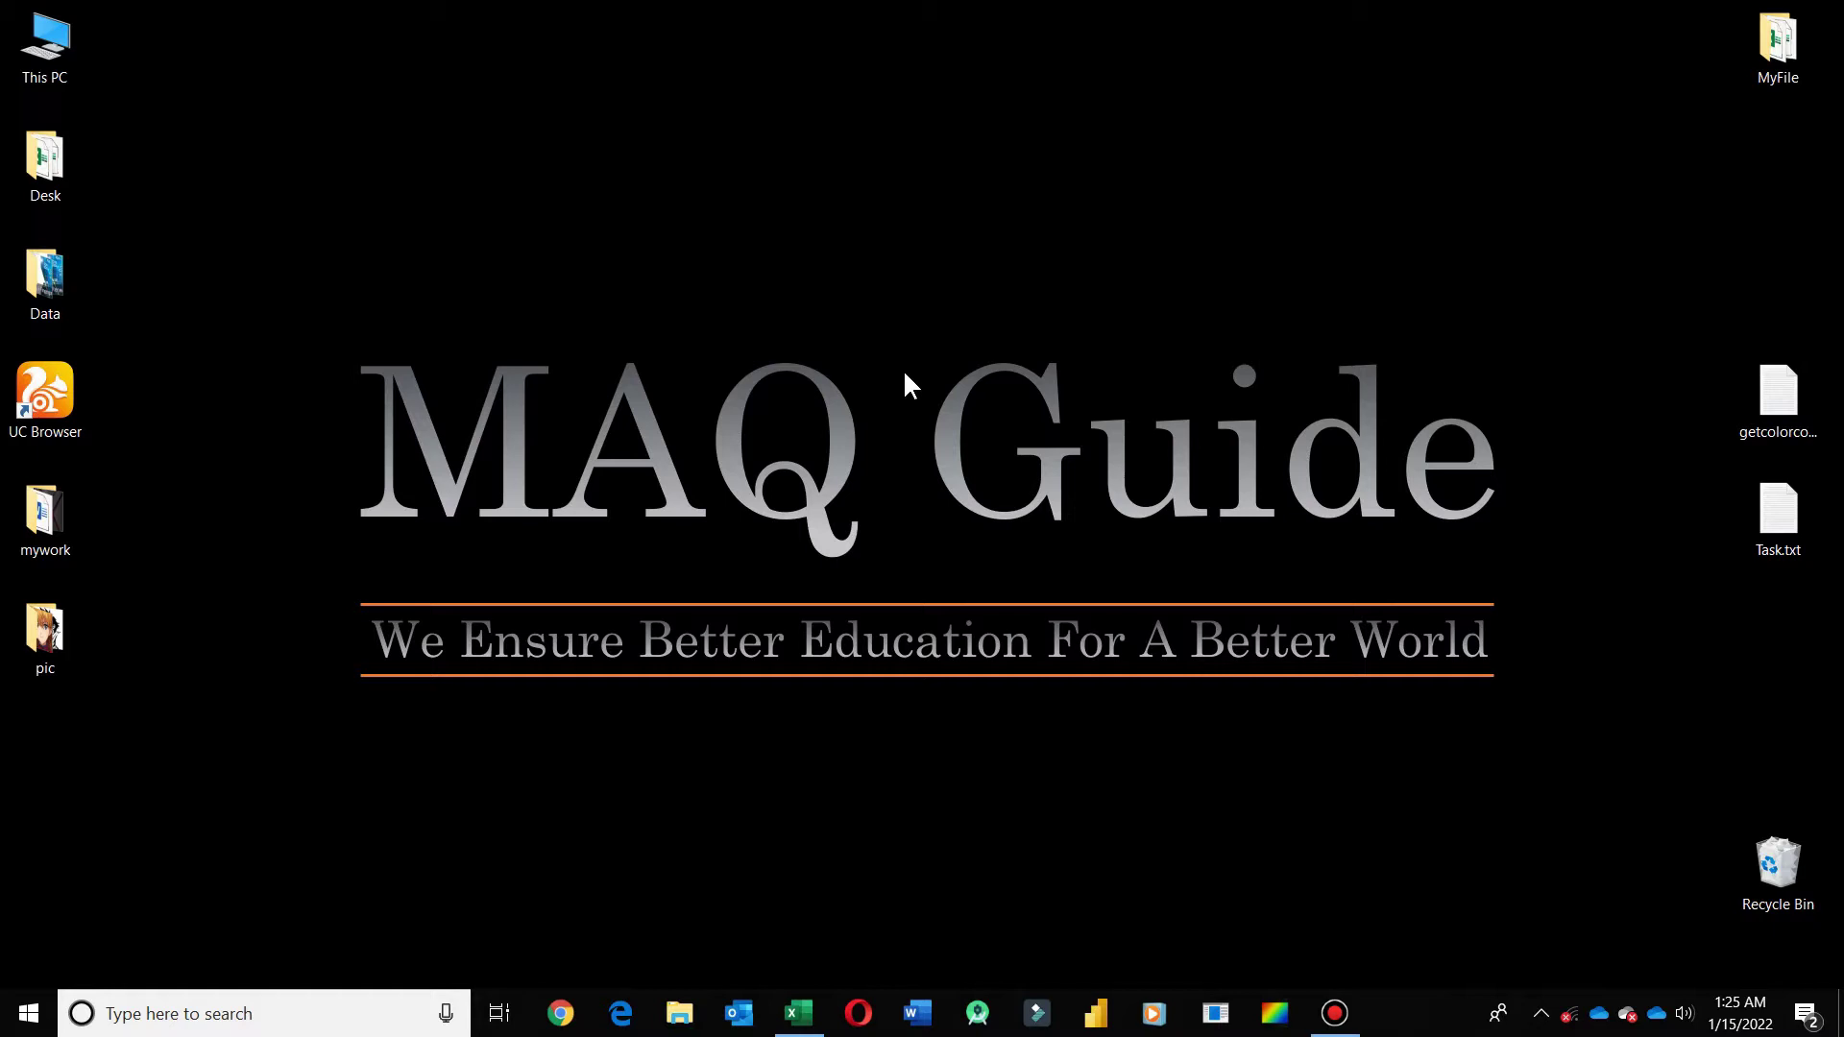
Bring up the Student Picture workbook and look over the Student Data table.
click(814, 1023)
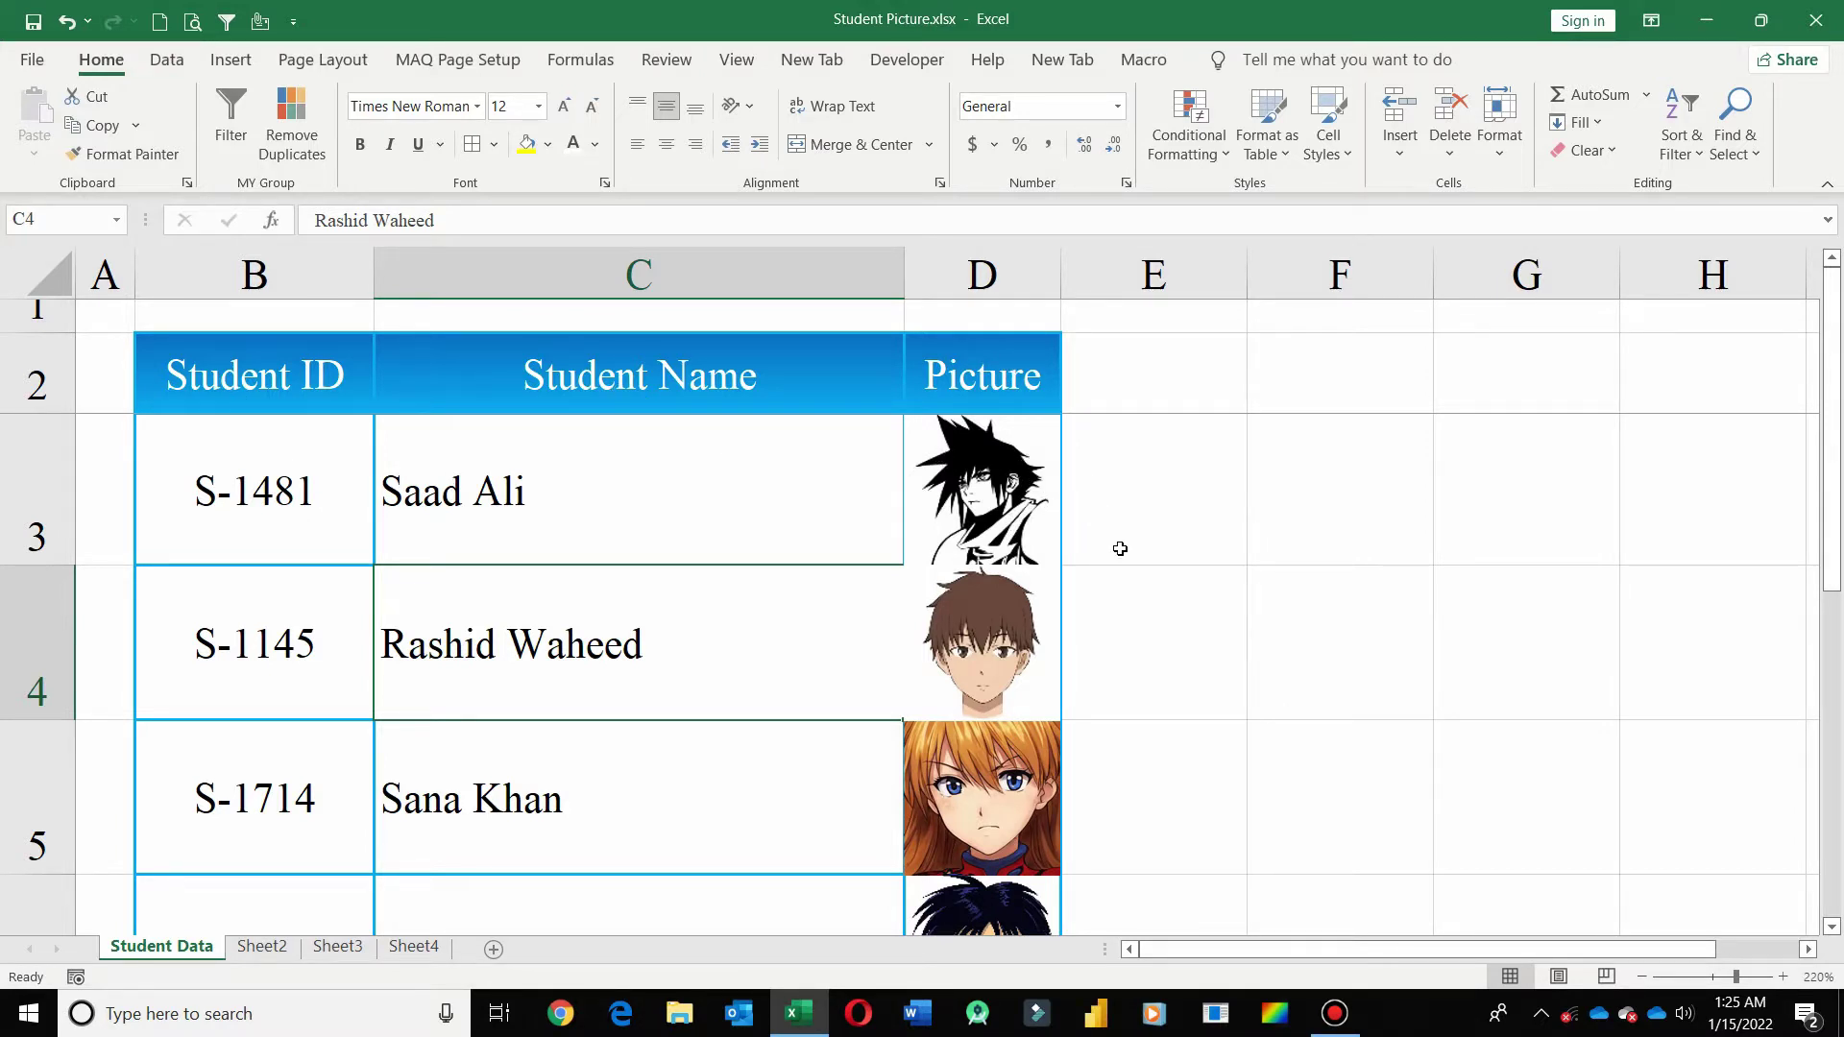
drag(1834, 451, 1838, 543)
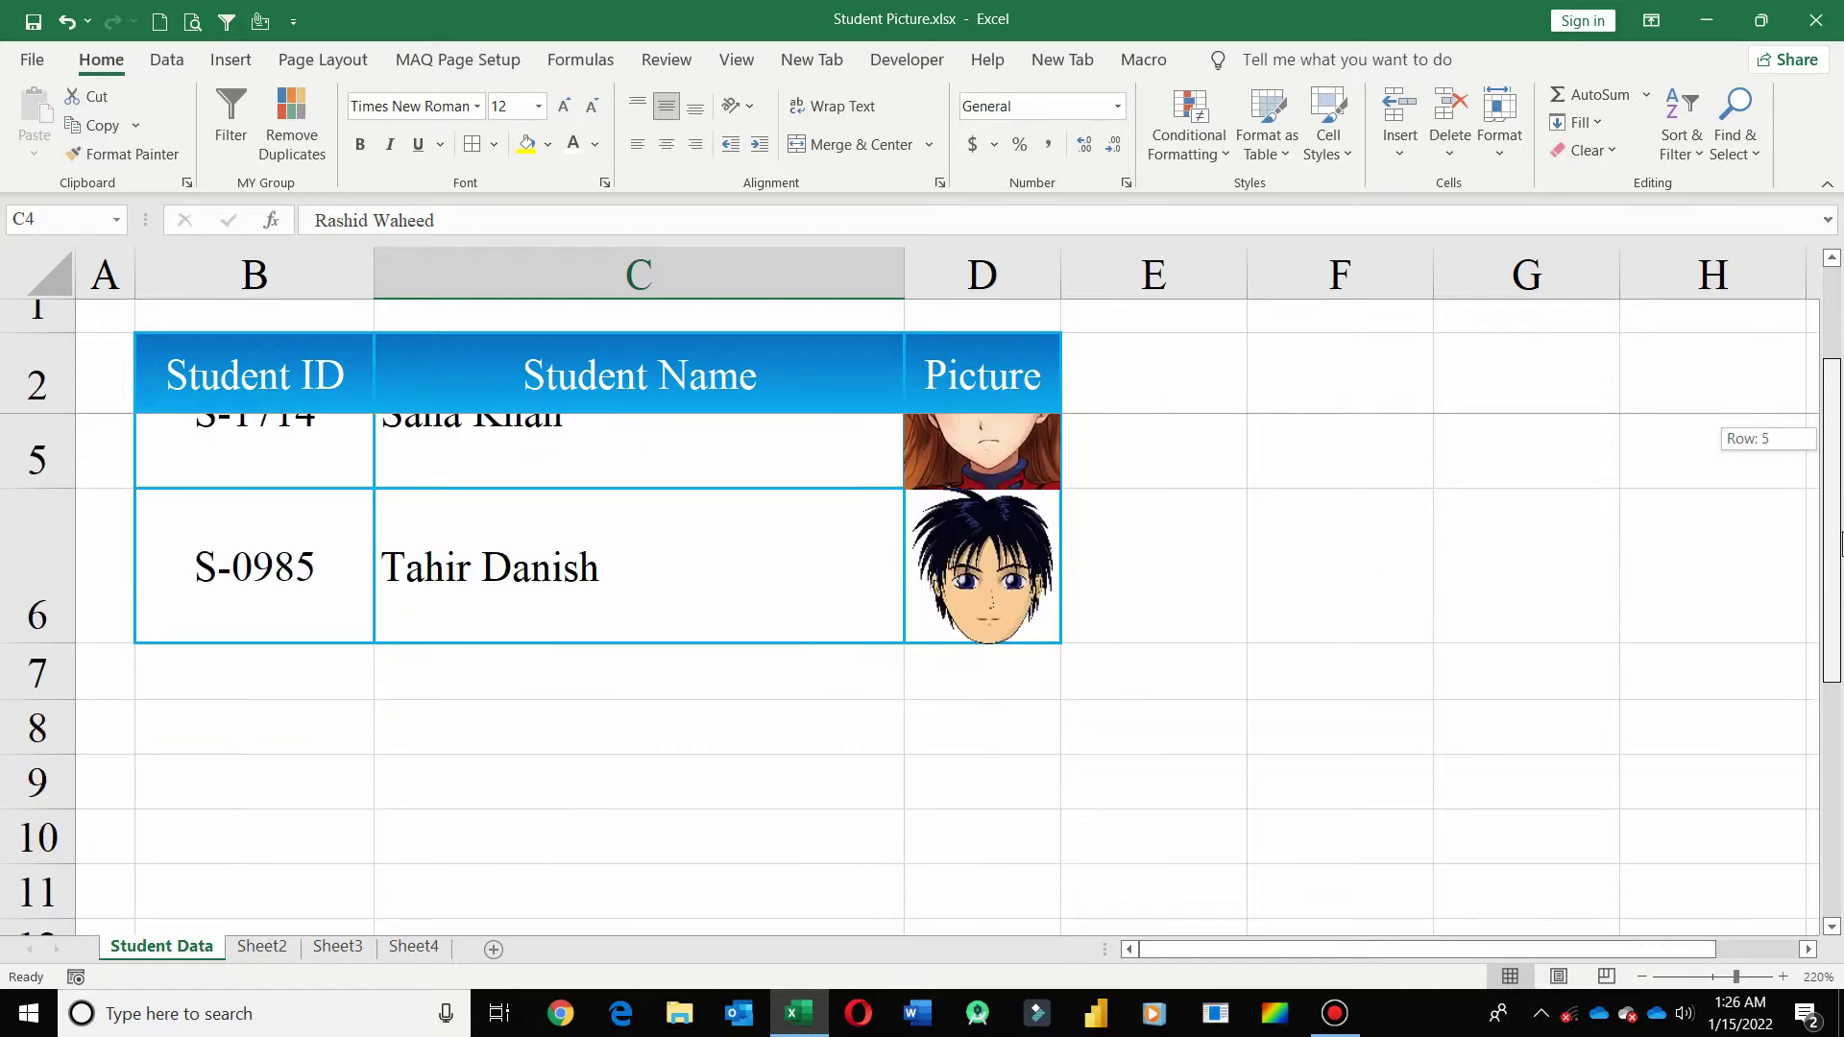
drag(1840, 543, 1839, 475)
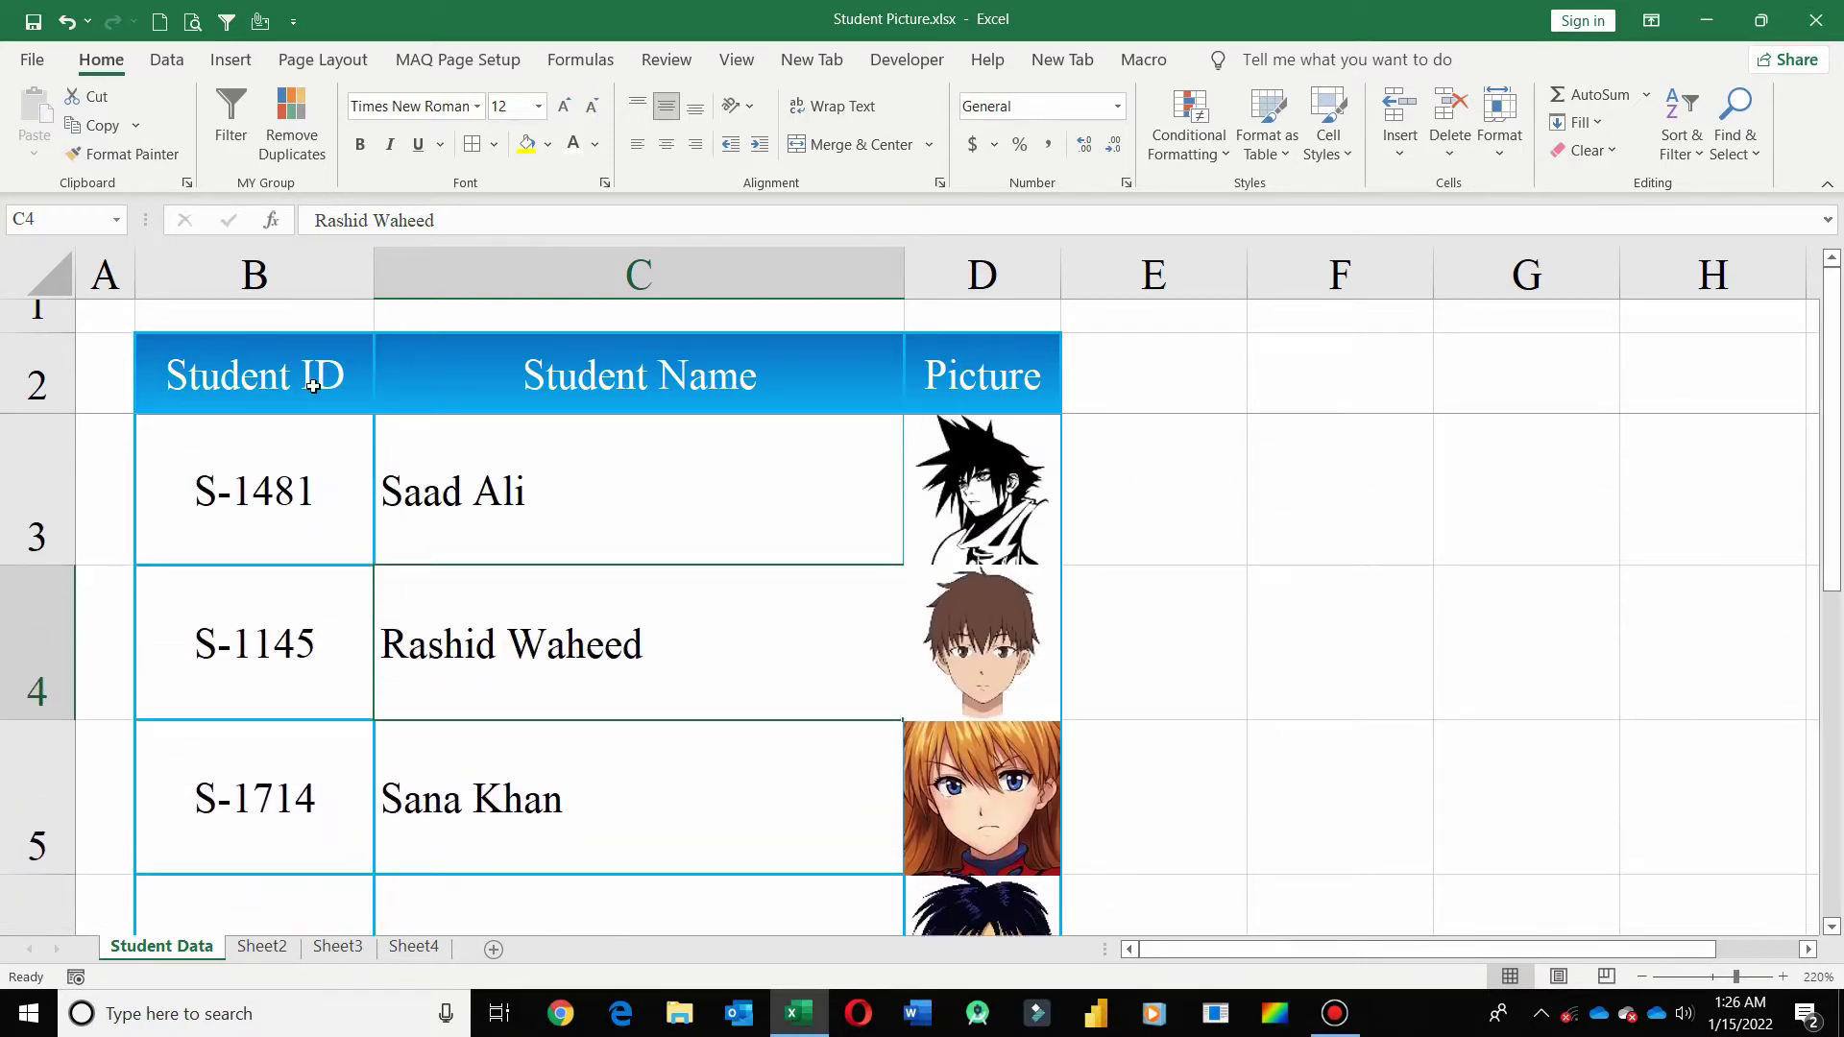
drag(313, 386, 997, 937)
click(1230, 596)
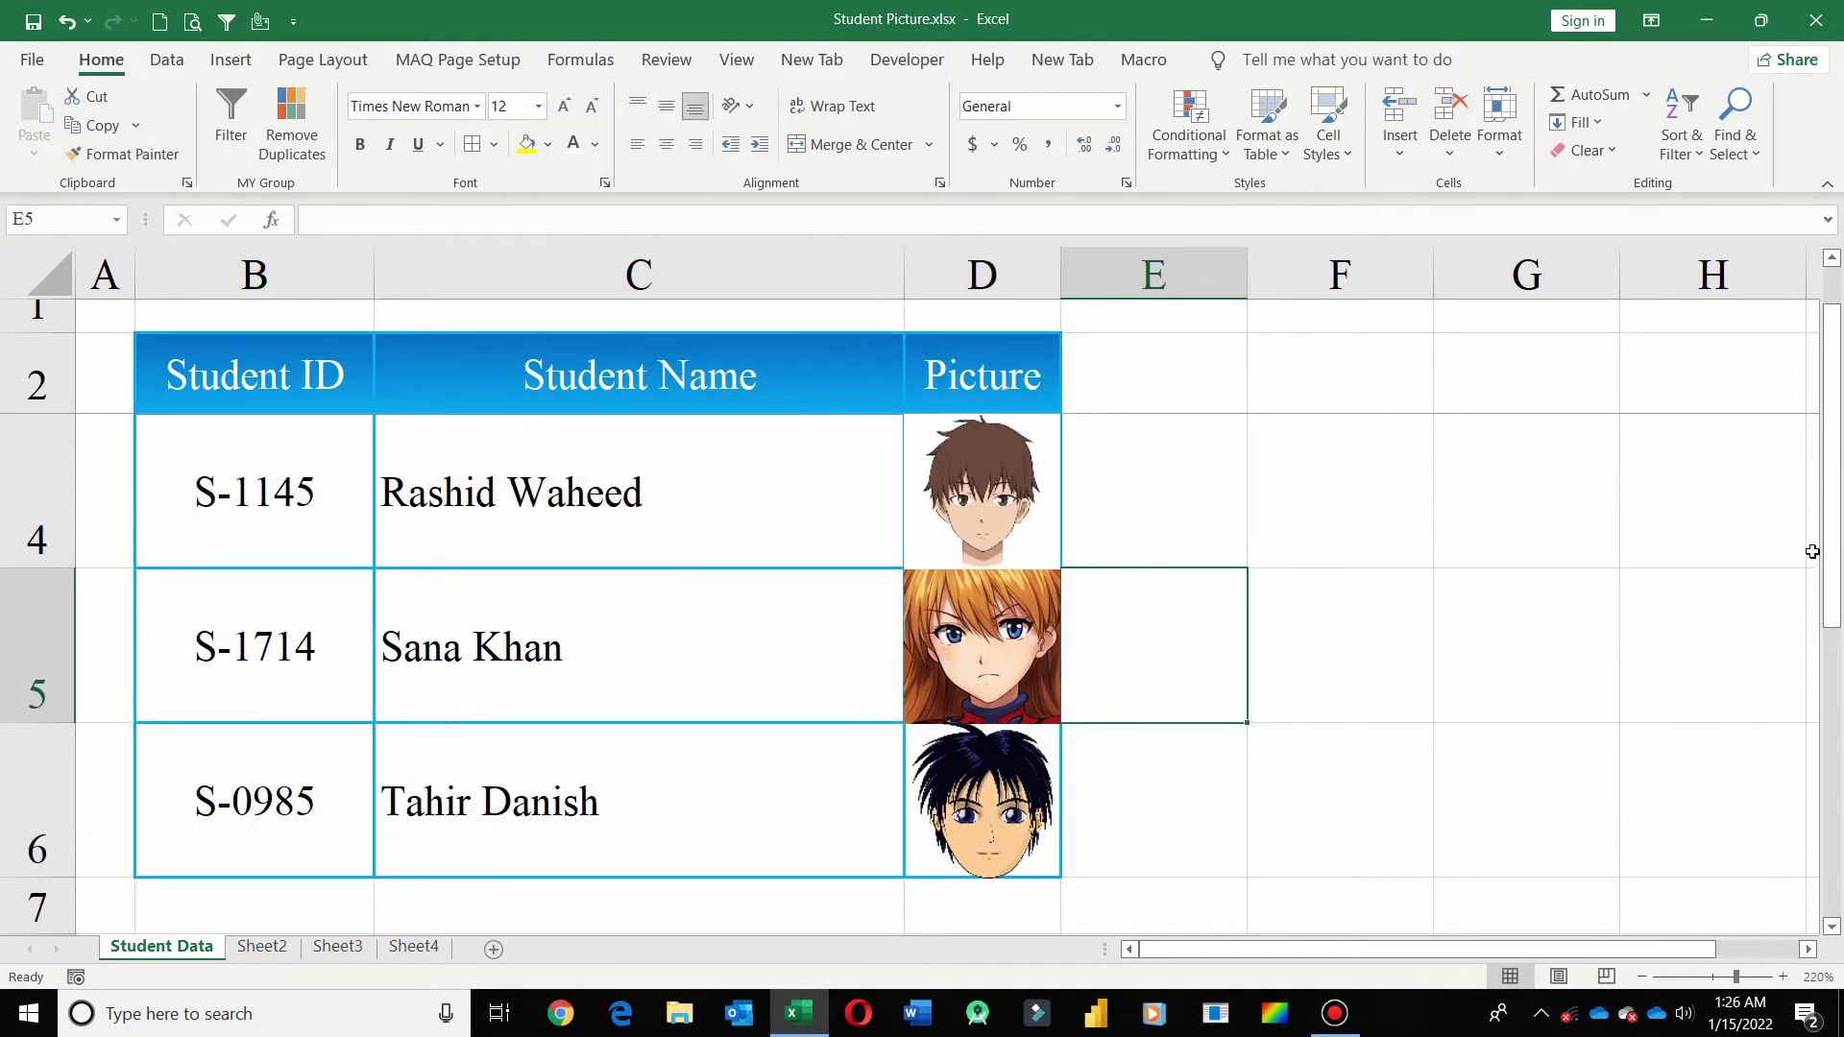
drag(1832, 552, 1833, 523)
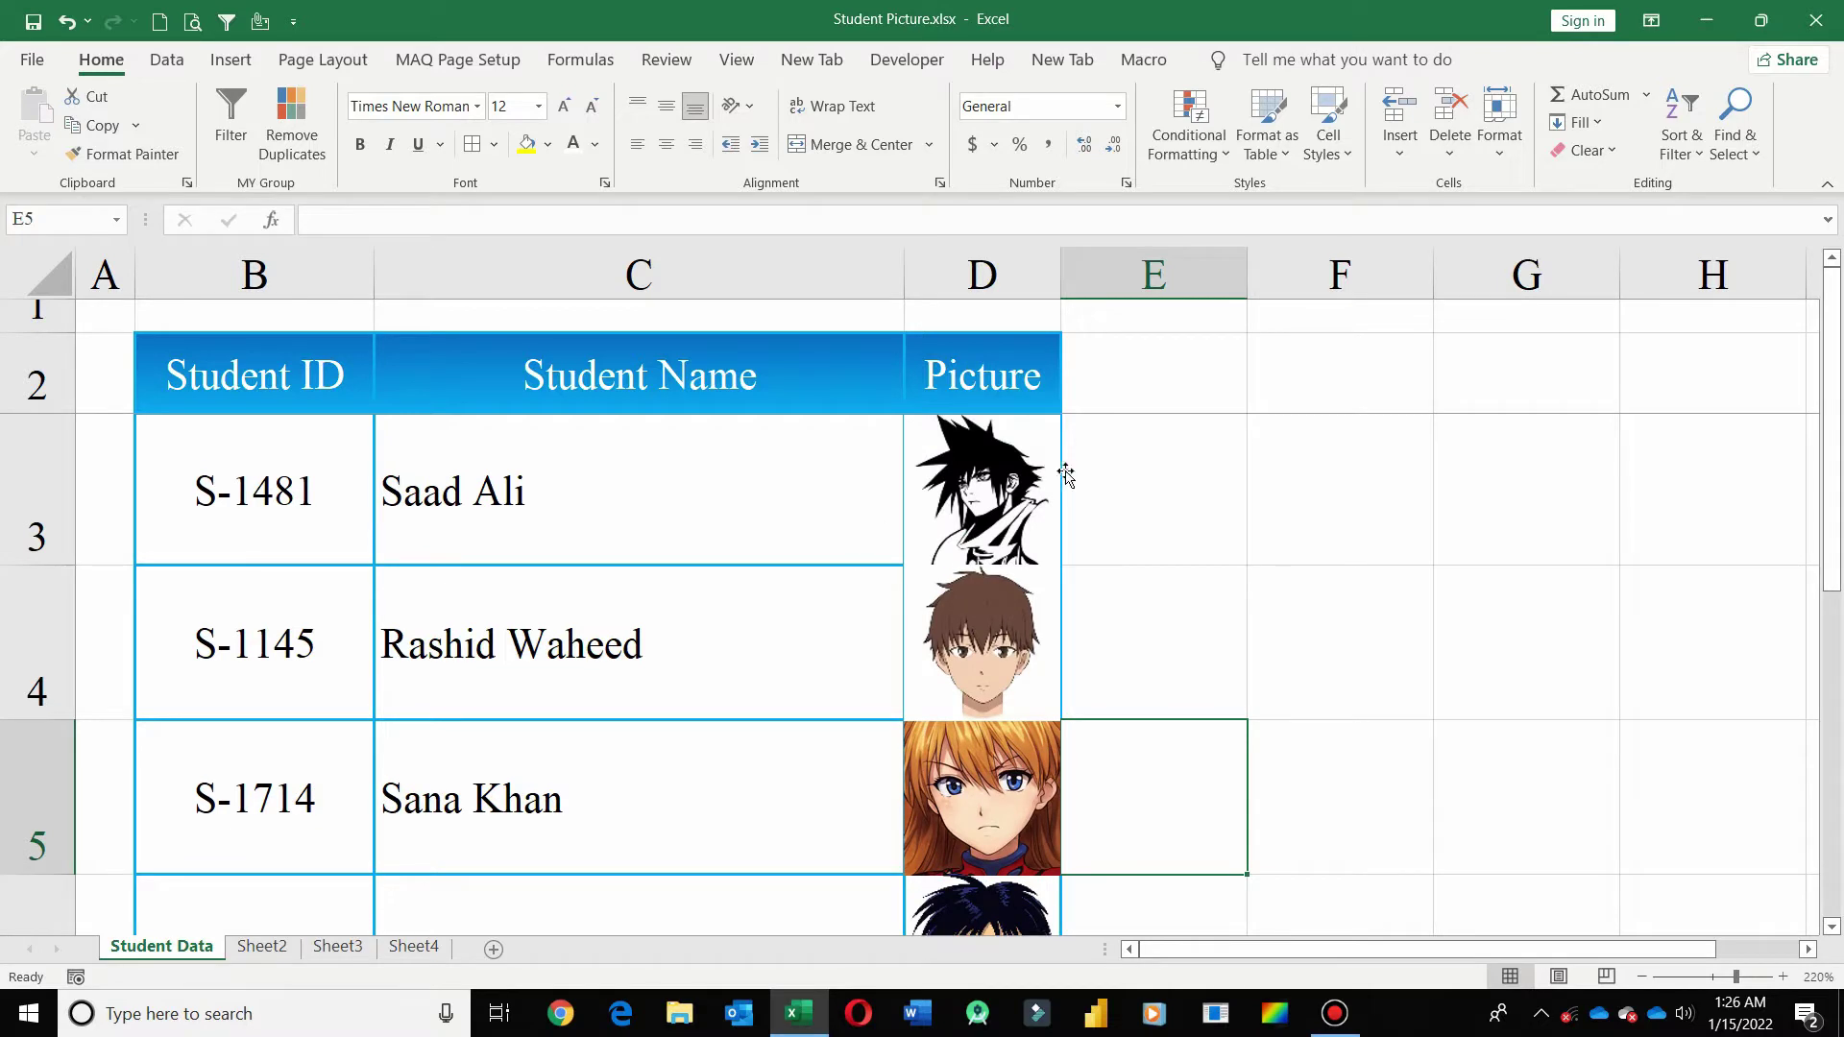
Shorten rows 3 and 4 so their pictures overlap, then select B2:D6.
drag(30, 496, 28, 653)
drag(44, 716, 43, 637)
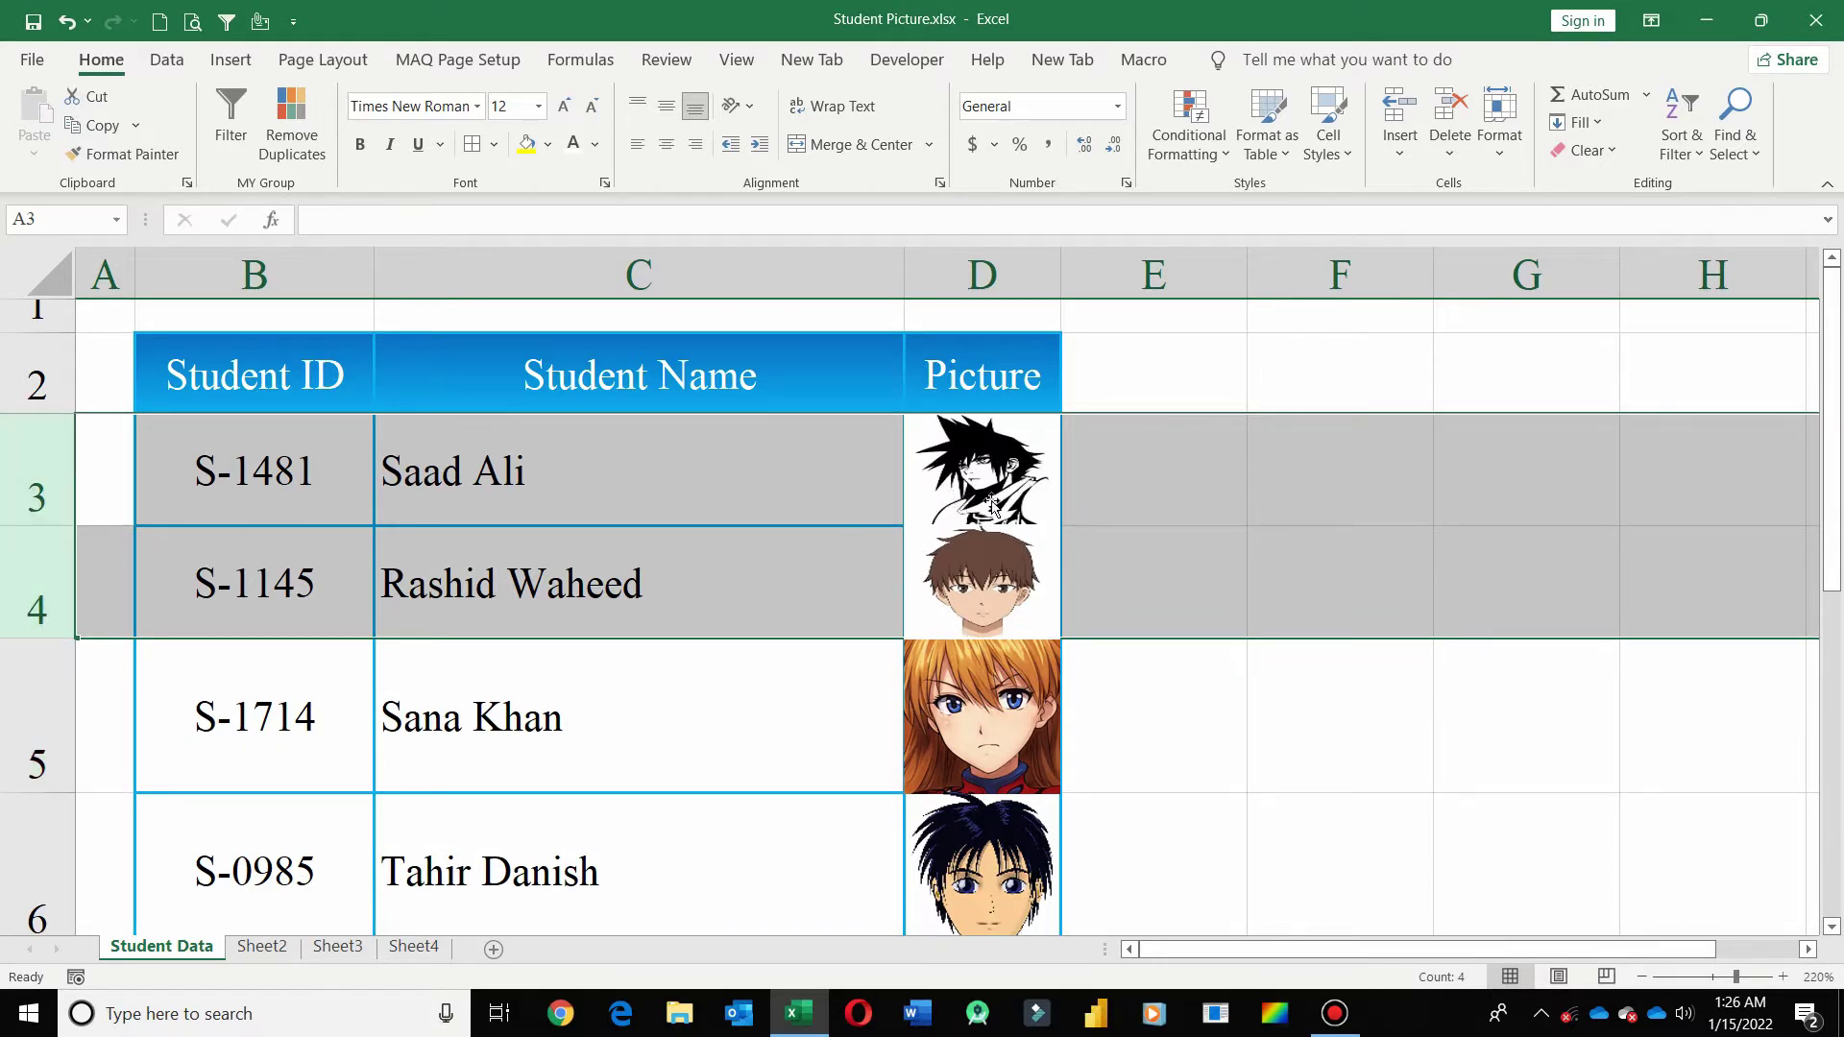
click(798, 576)
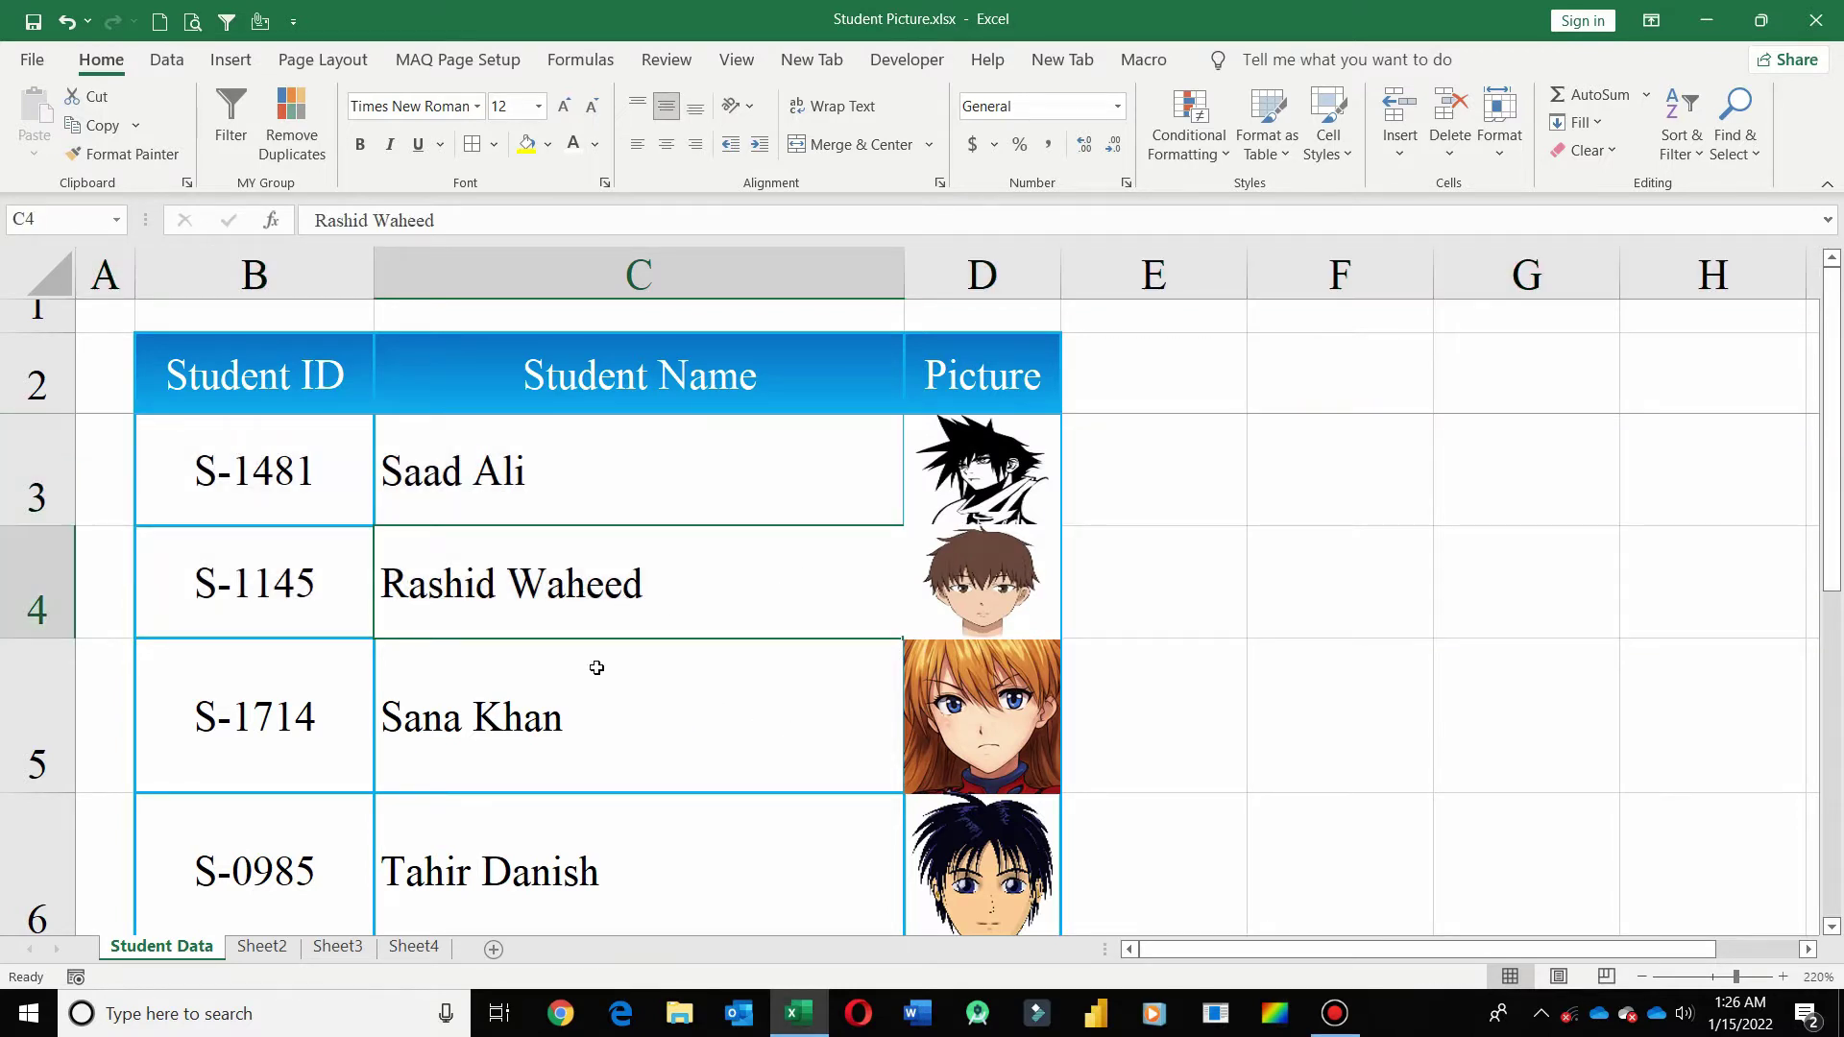
mouse_move(291, 370)
mouse_down()
mouse_move(791, 687)
mouse_move(965, 917)
mouse_up()
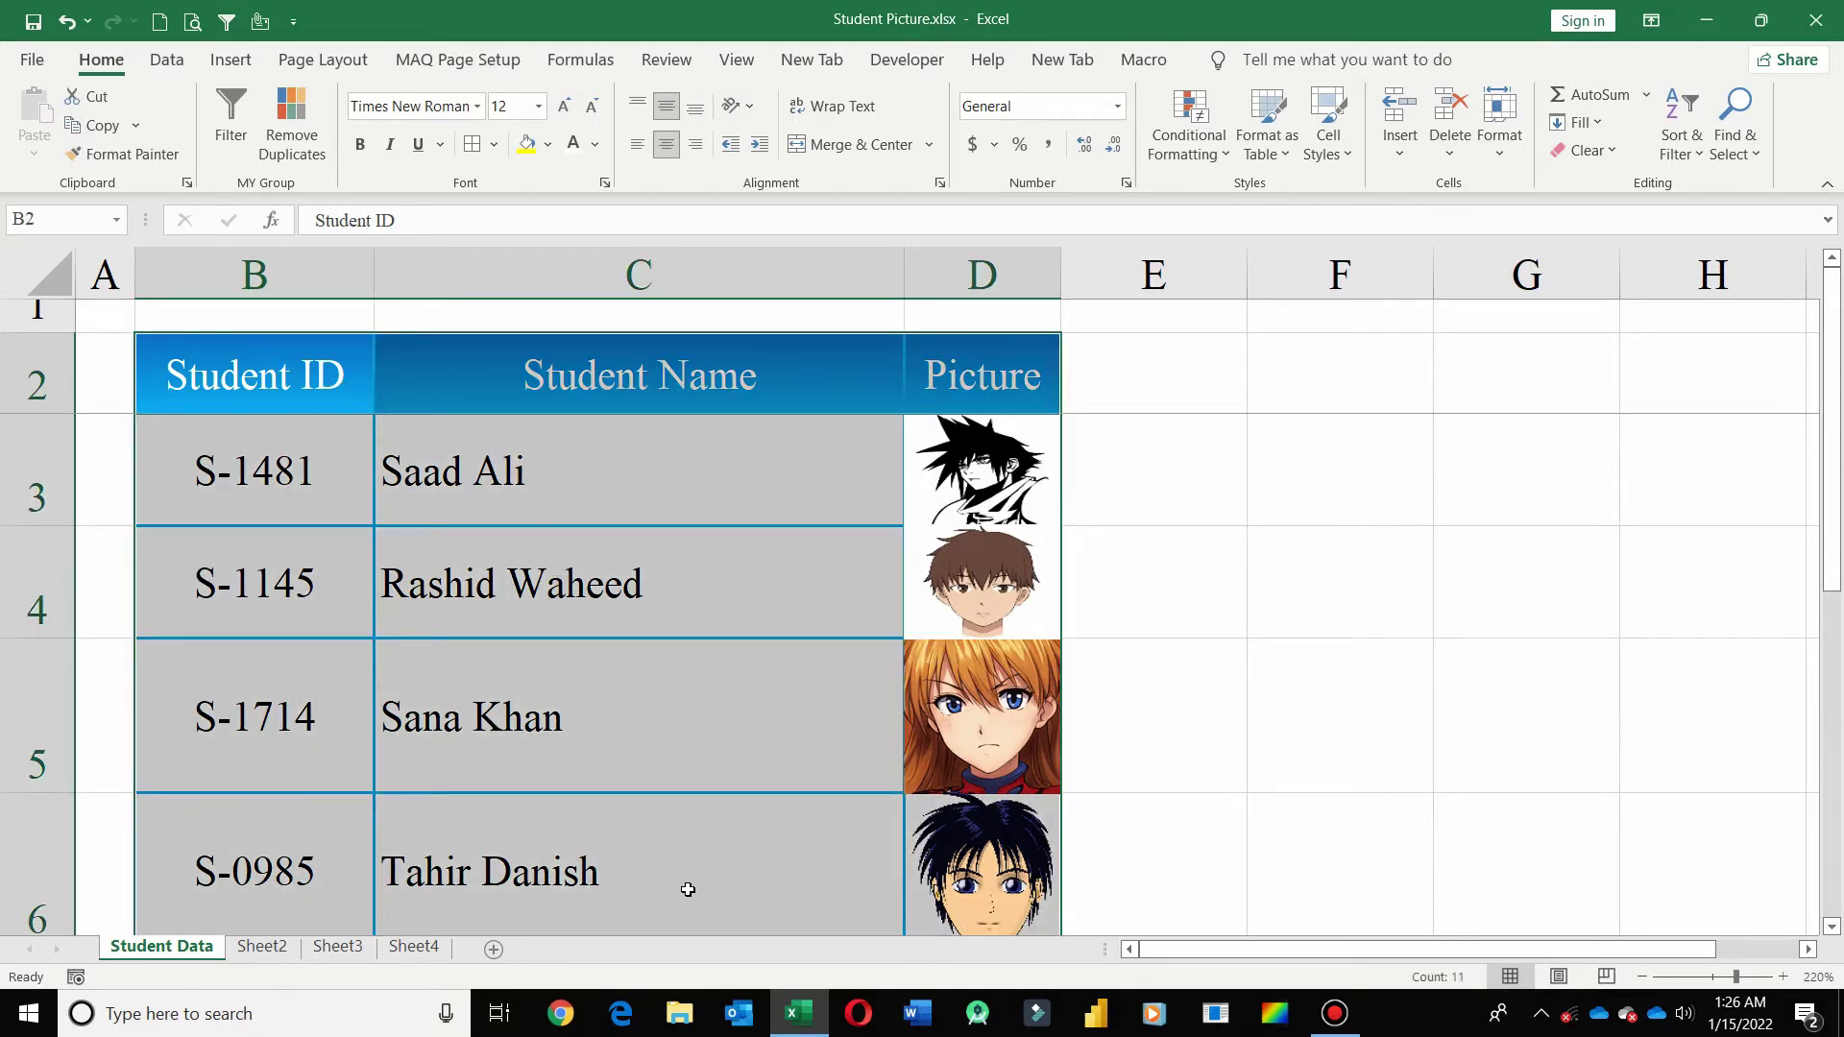
Copy the student table B2:D6 and paste it at cell B2 of Sheet2.
key(ctrl+c)
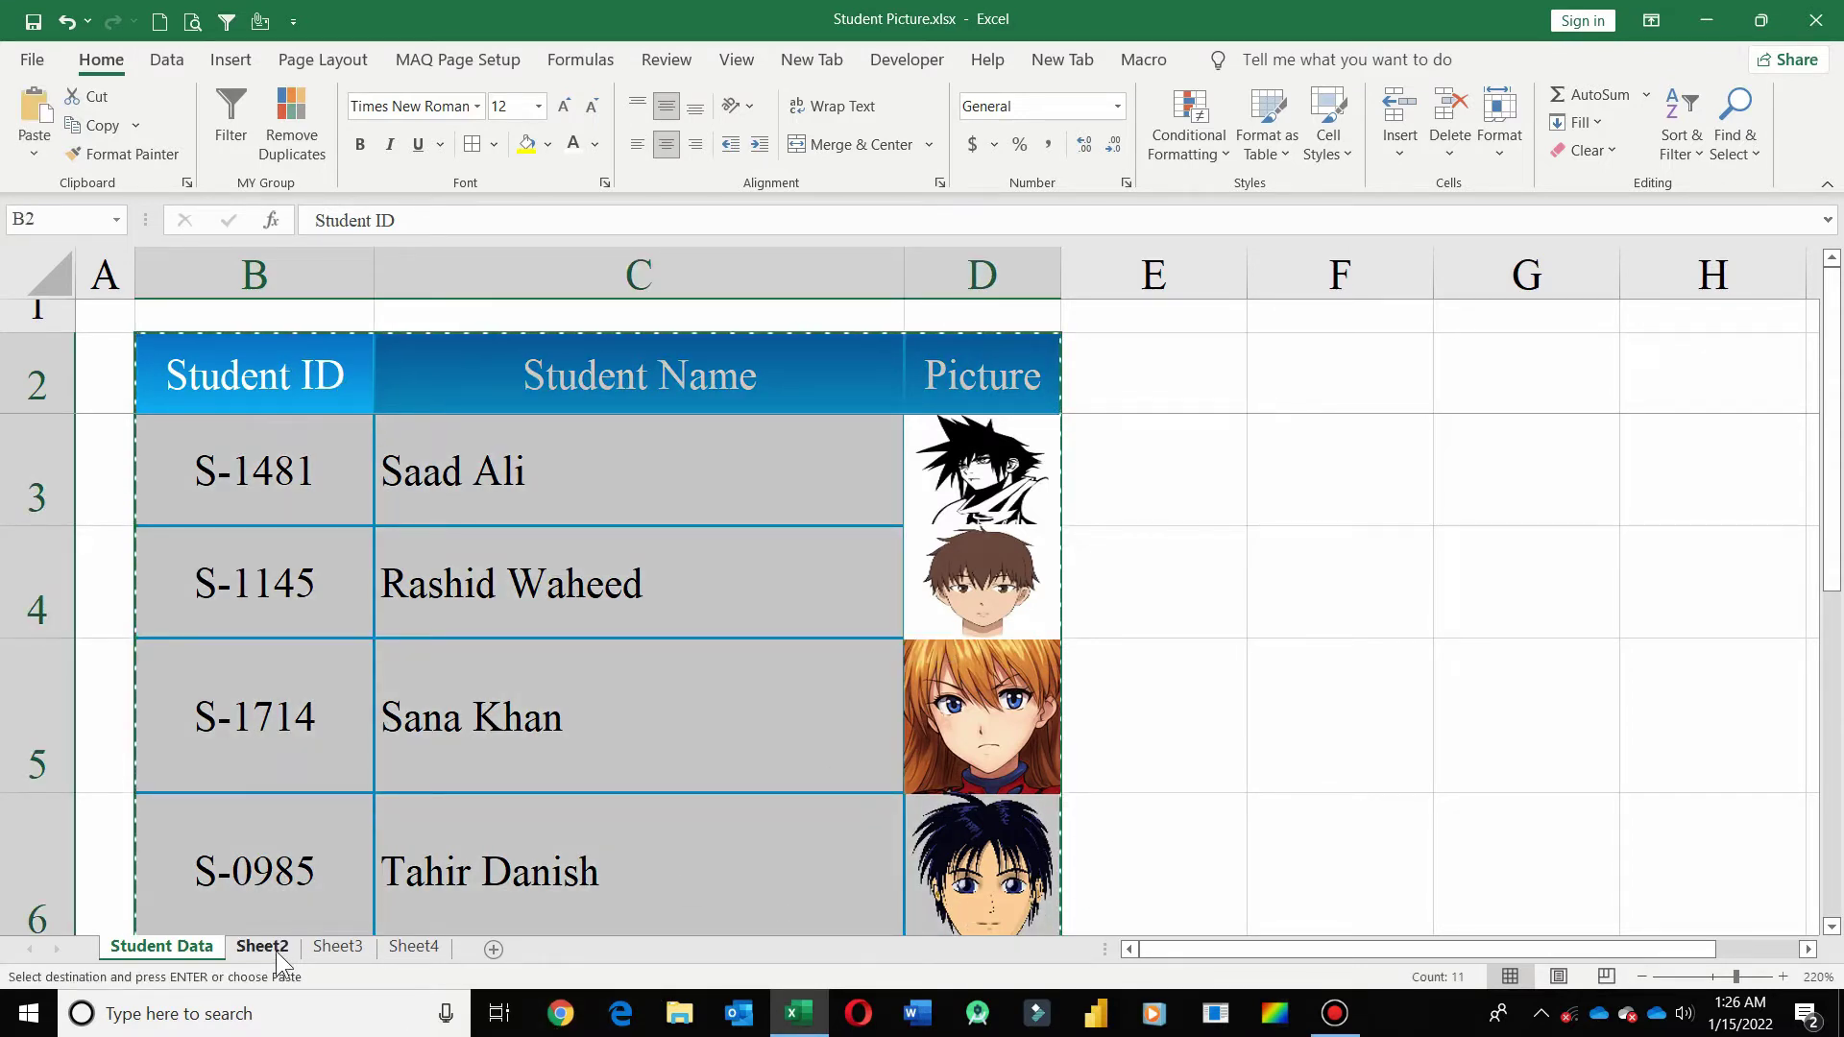
click(275, 949)
click(309, 380)
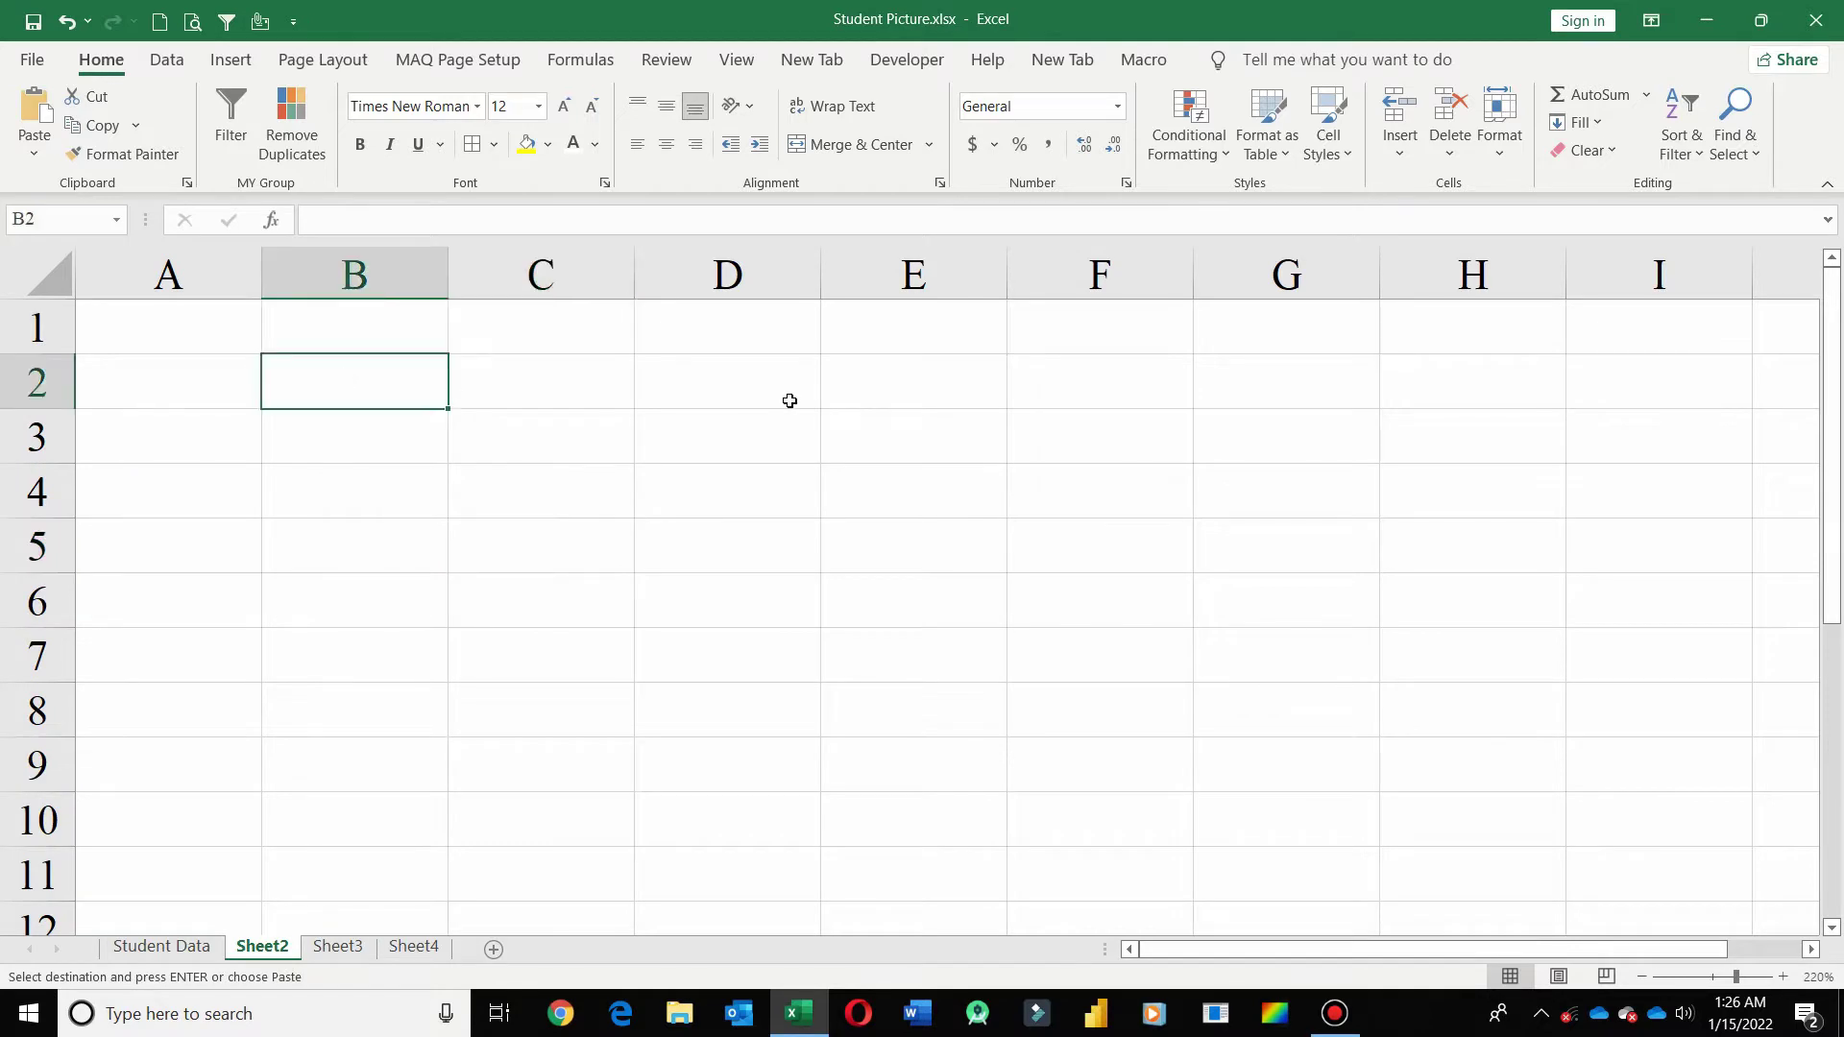
key(ctrl+v)
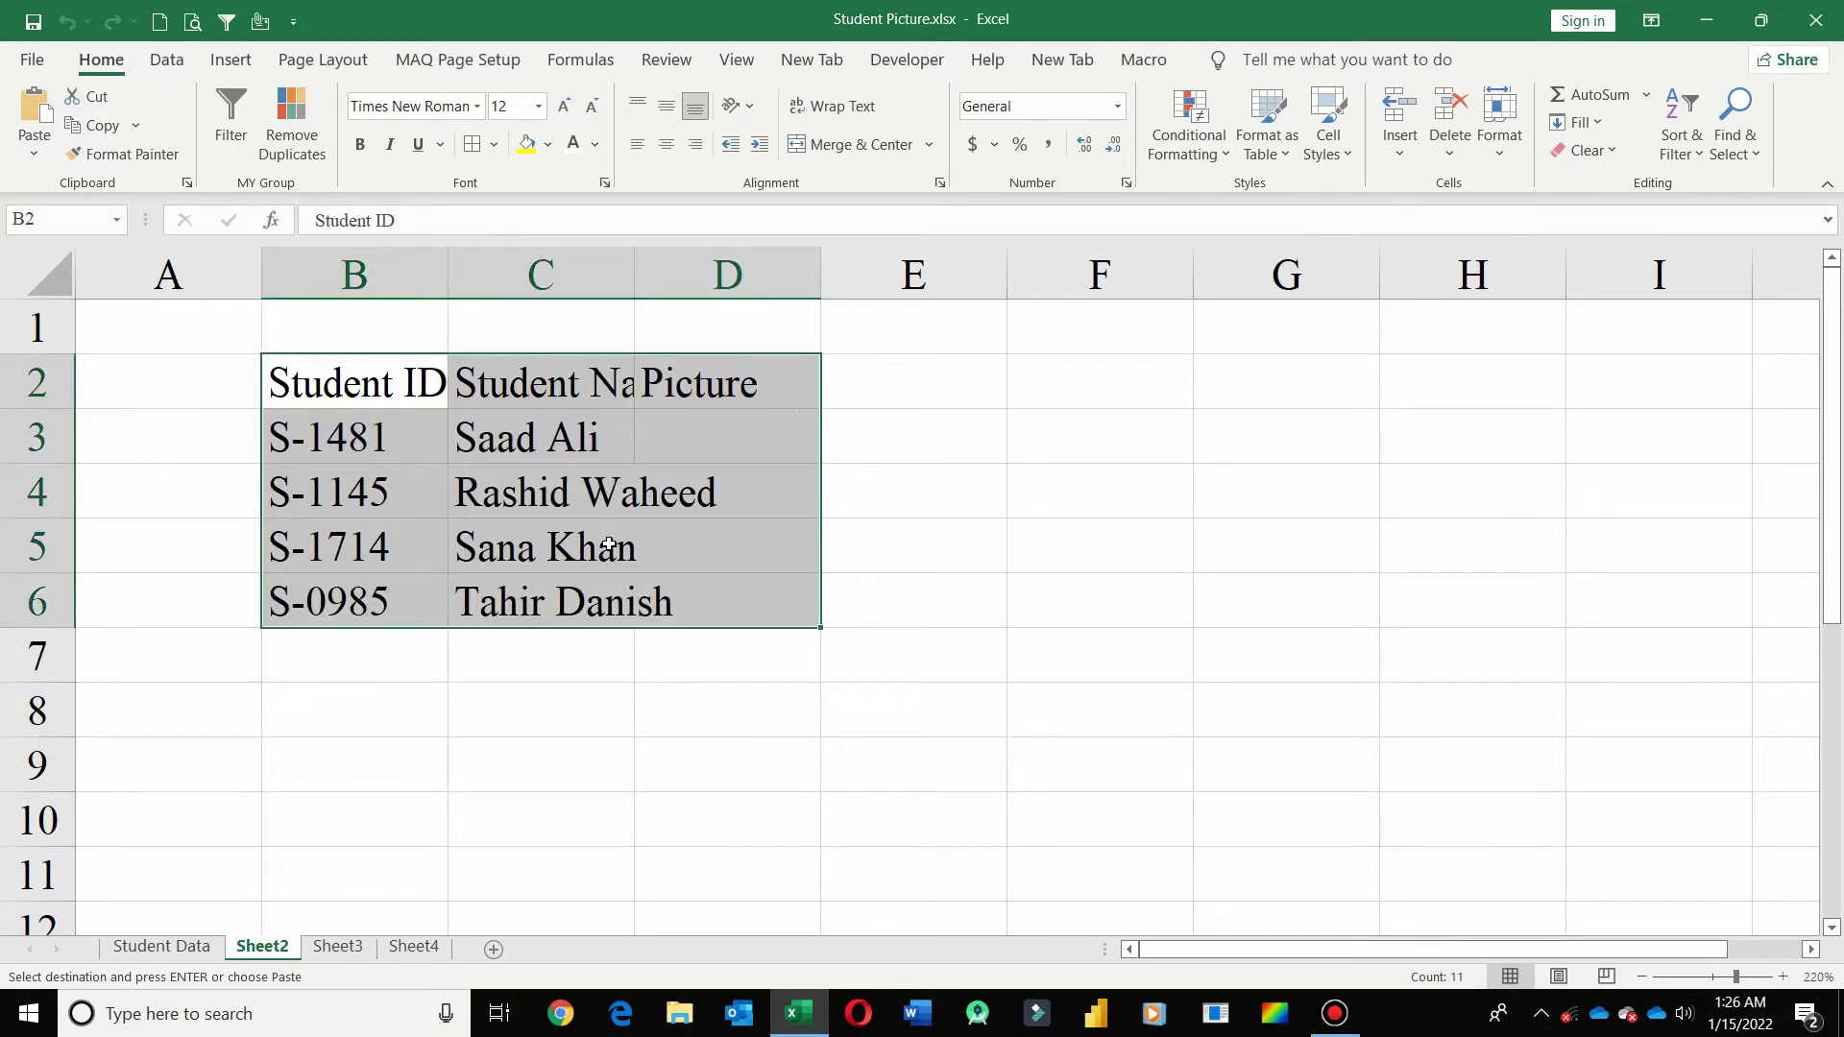
click(588, 506)
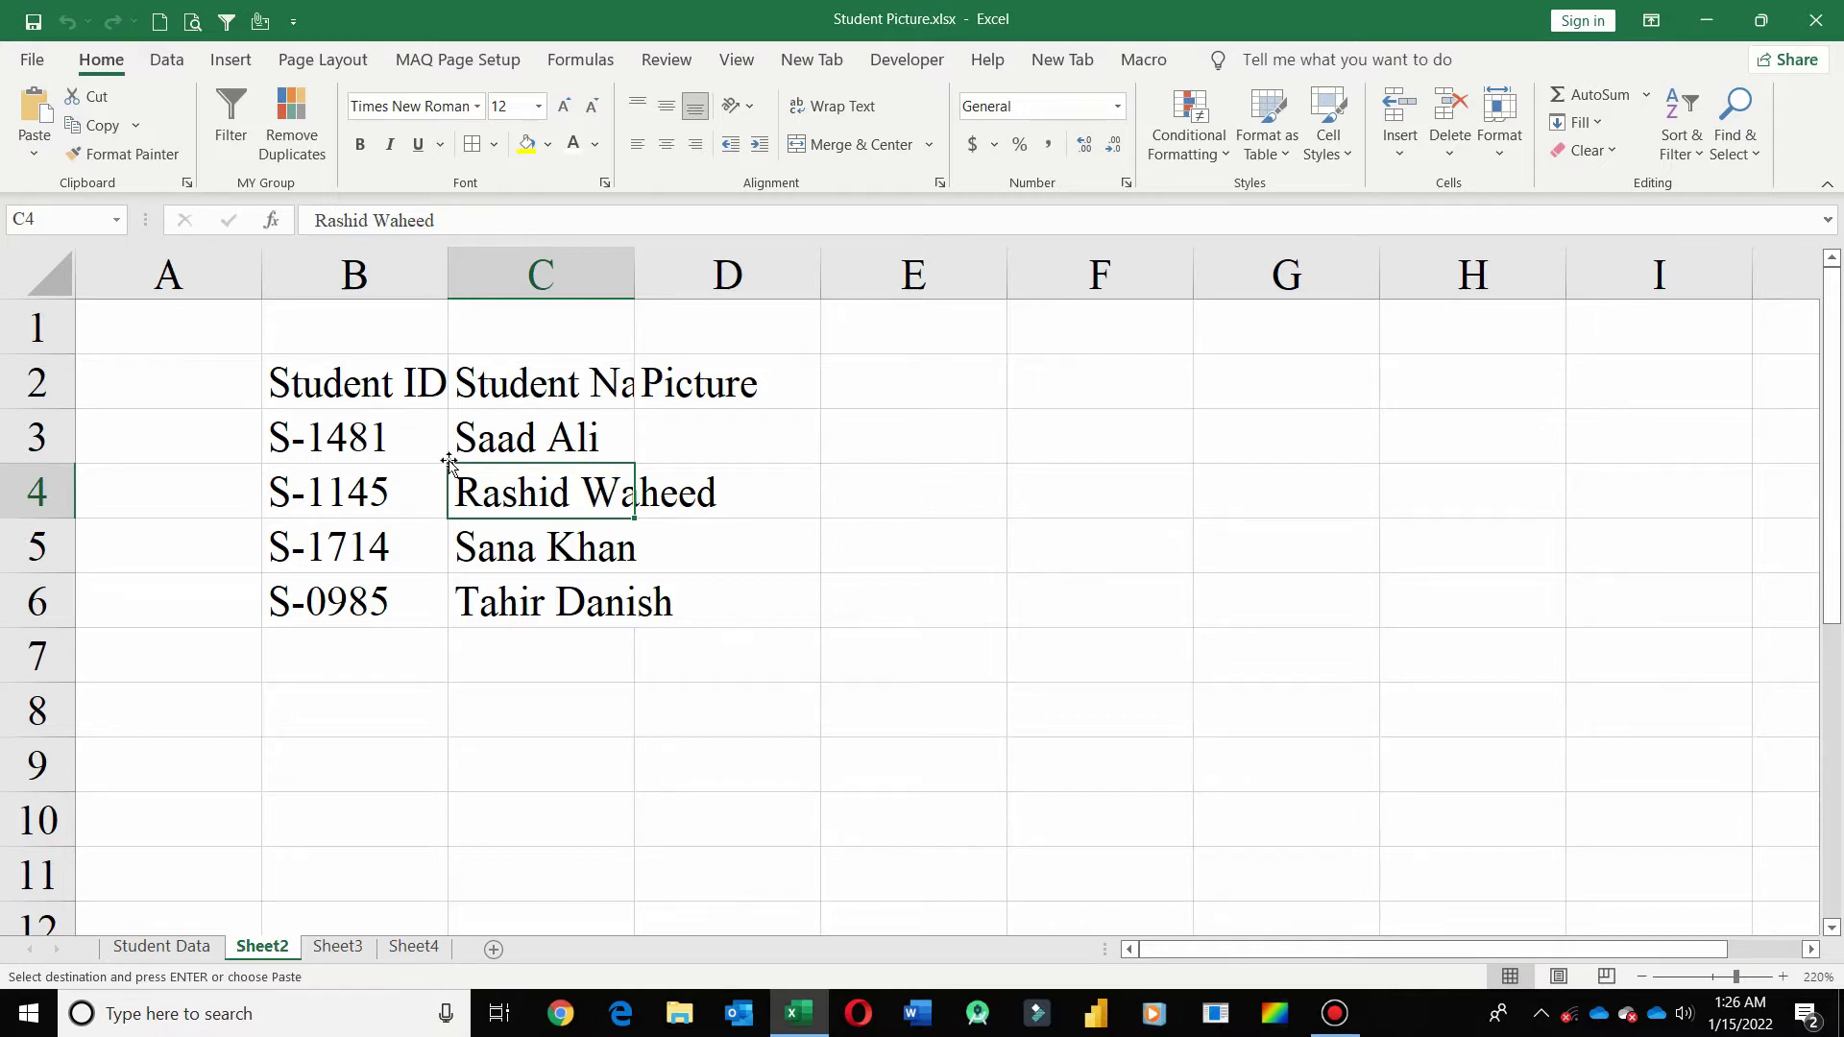
Widen columns B and C to show full names and centre the Student ID column.
drag(449, 273, 523, 271)
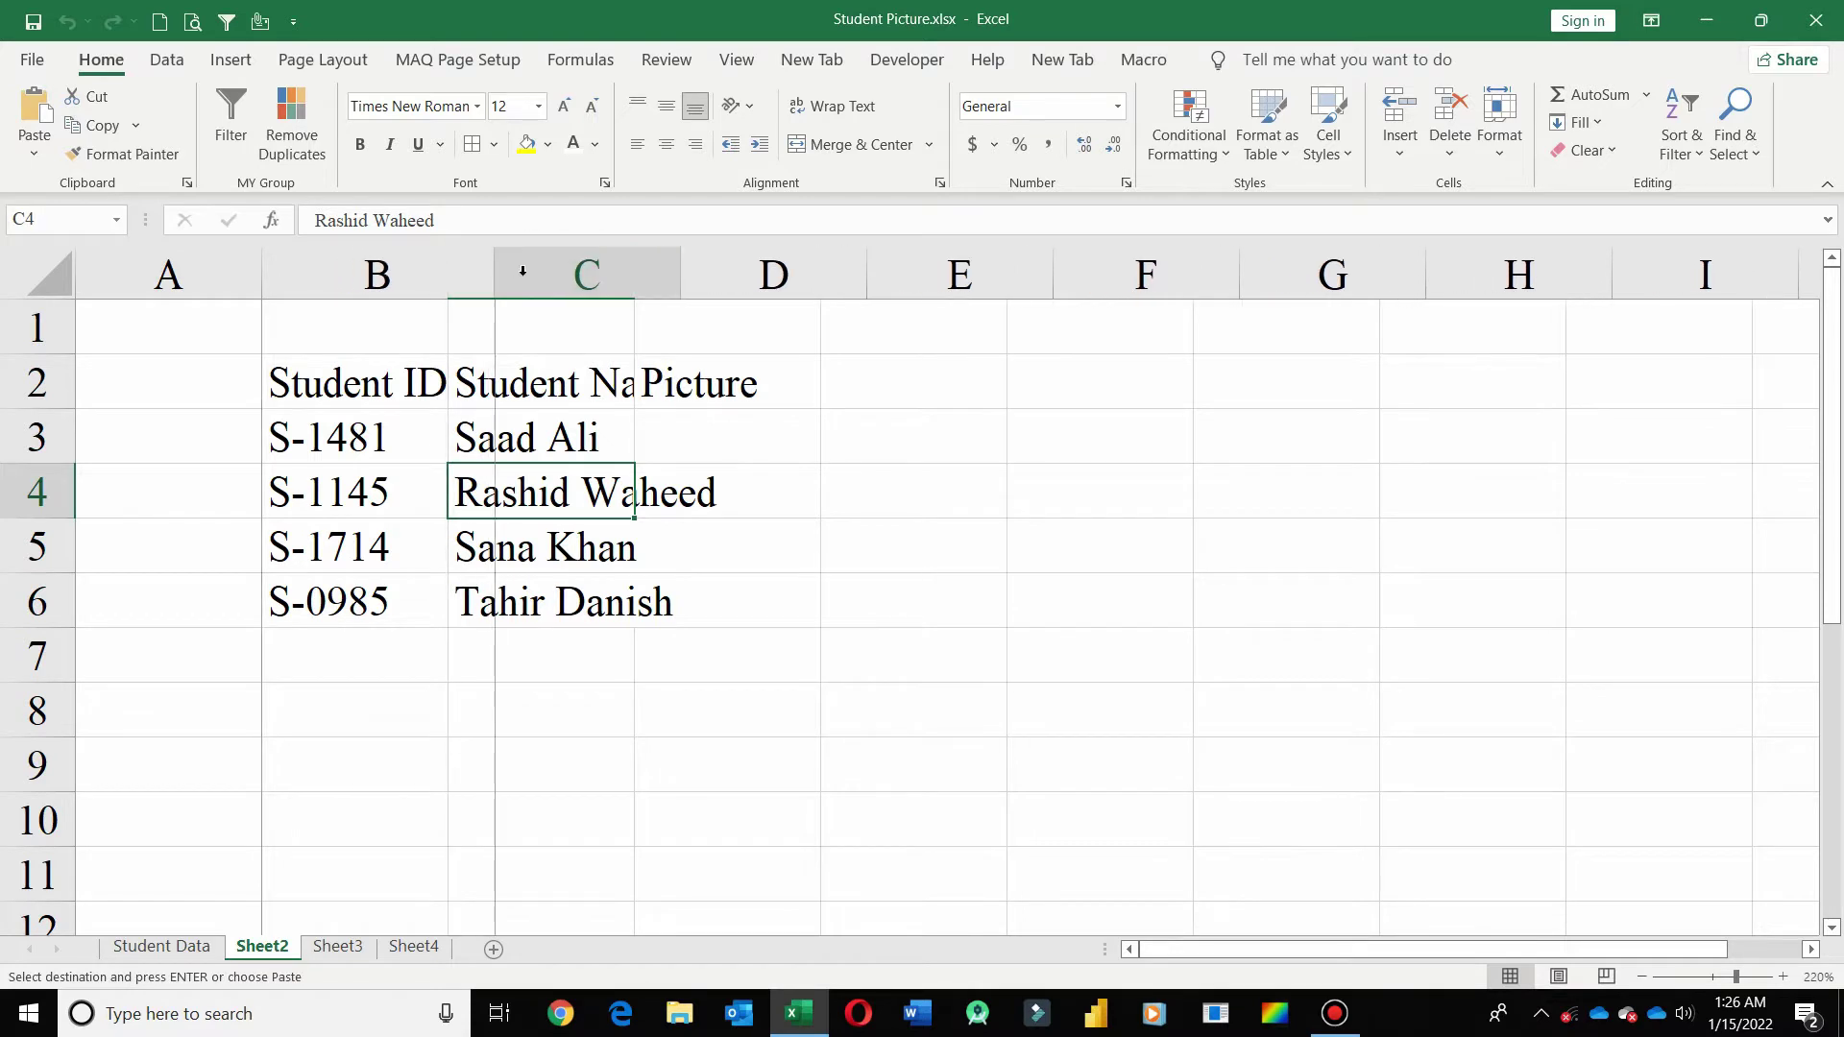
drag(680, 272, 891, 274)
click(950, 551)
click(360, 281)
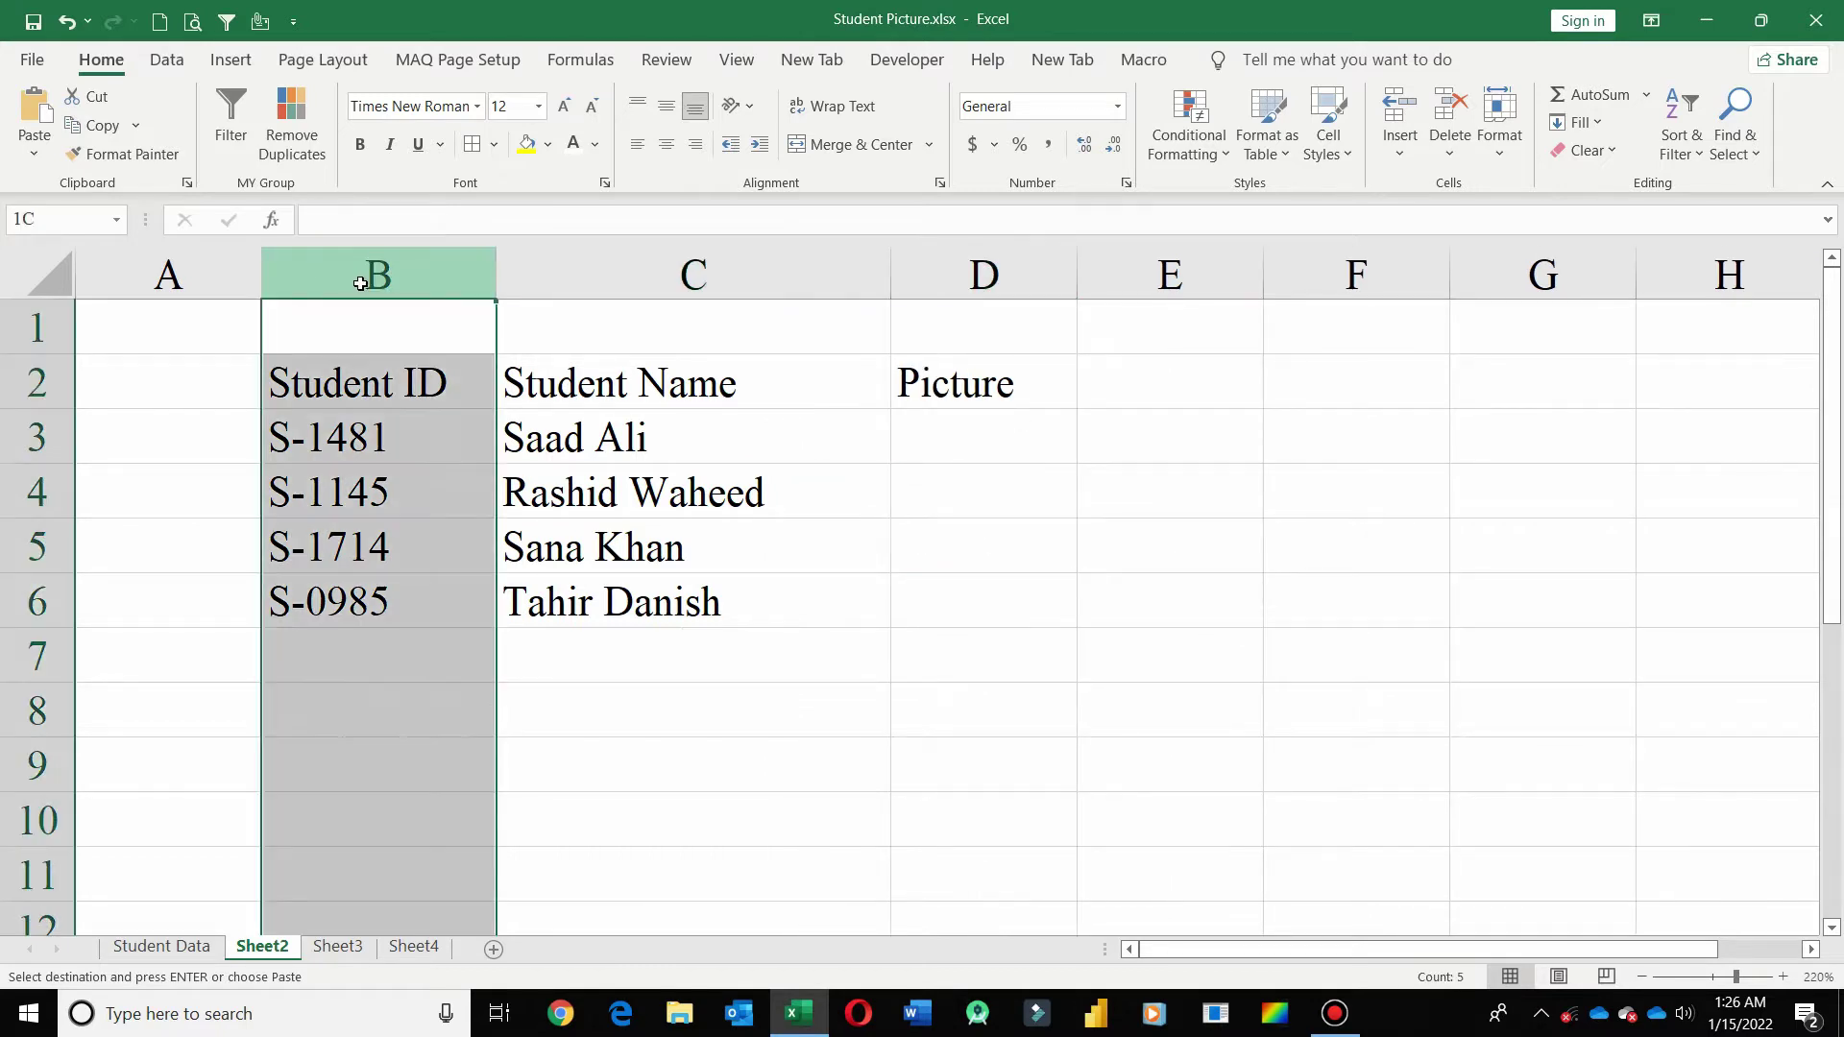
click(663, 146)
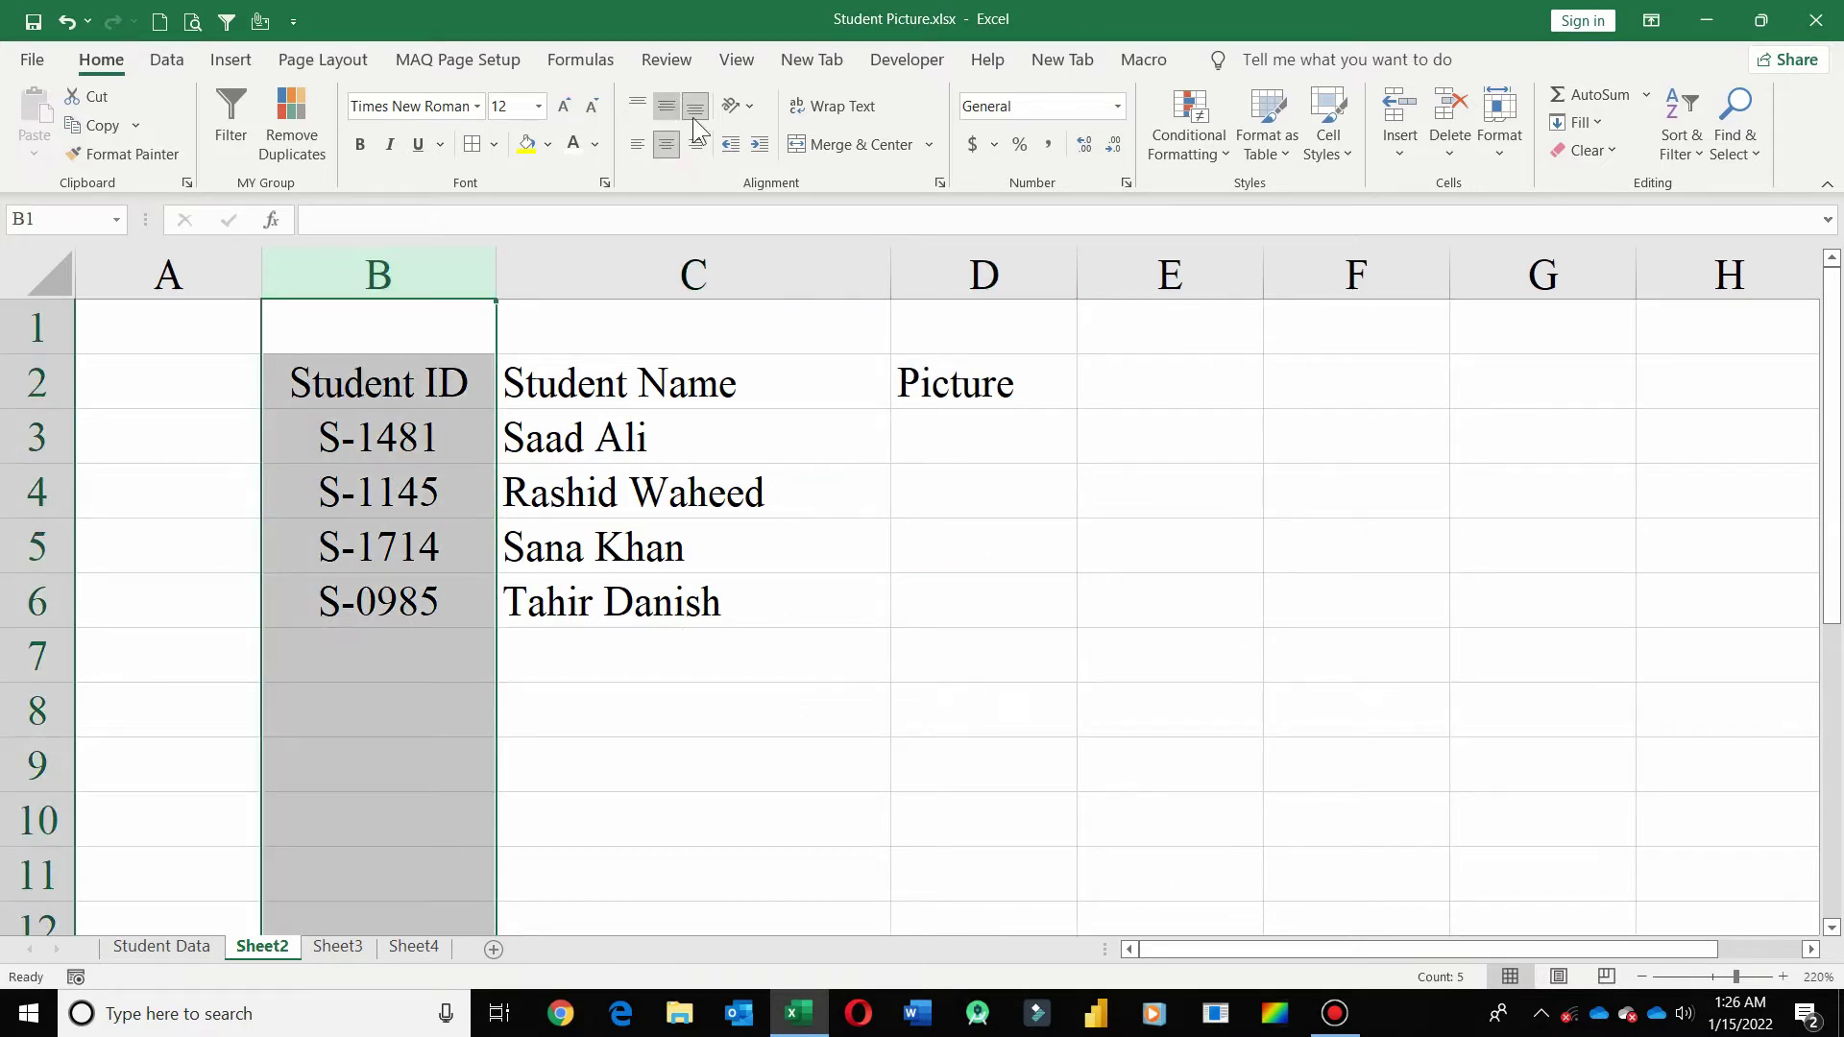
Select the header cells B2 to D2.
click(806, 470)
click(692, 276)
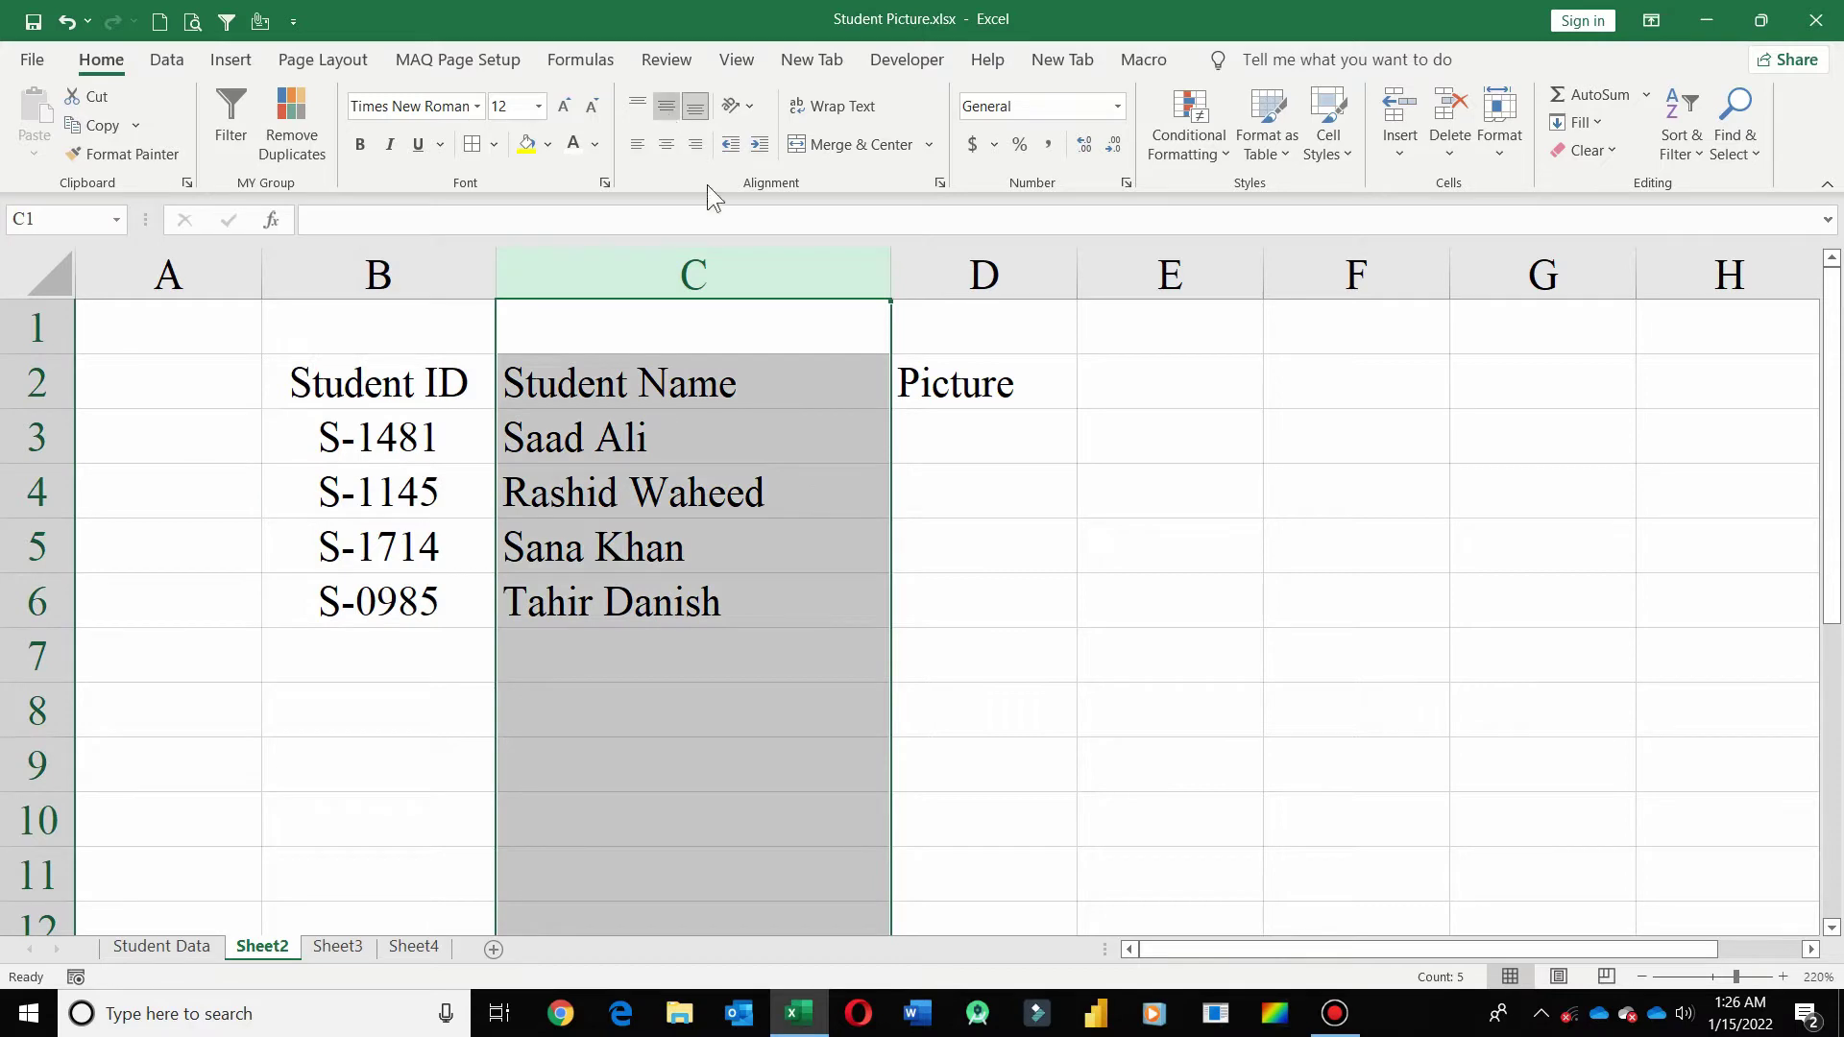
click(638, 423)
drag(375, 383, 958, 382)
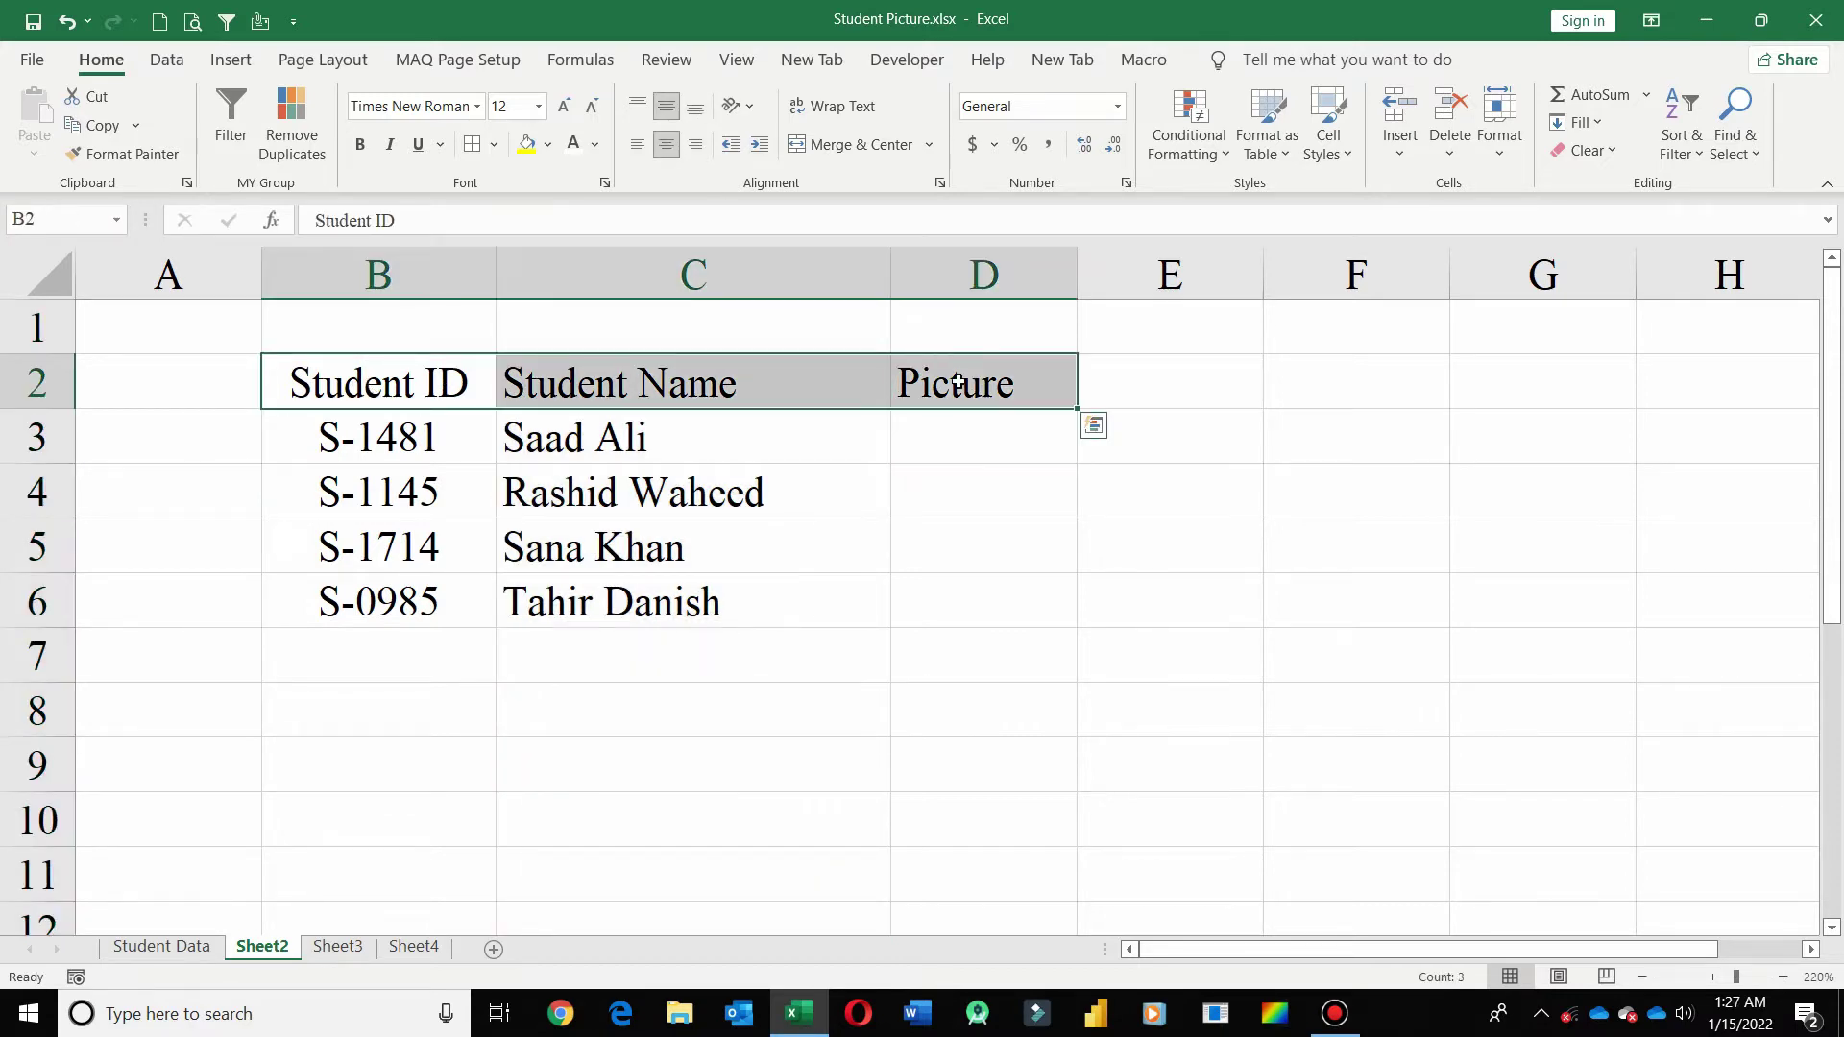
Give header B2:D2 a blue-to-light-blue gradient fill through Format Cells Fill Effects.
right_click(924, 373)
click(1080, 858)
click(877, 708)
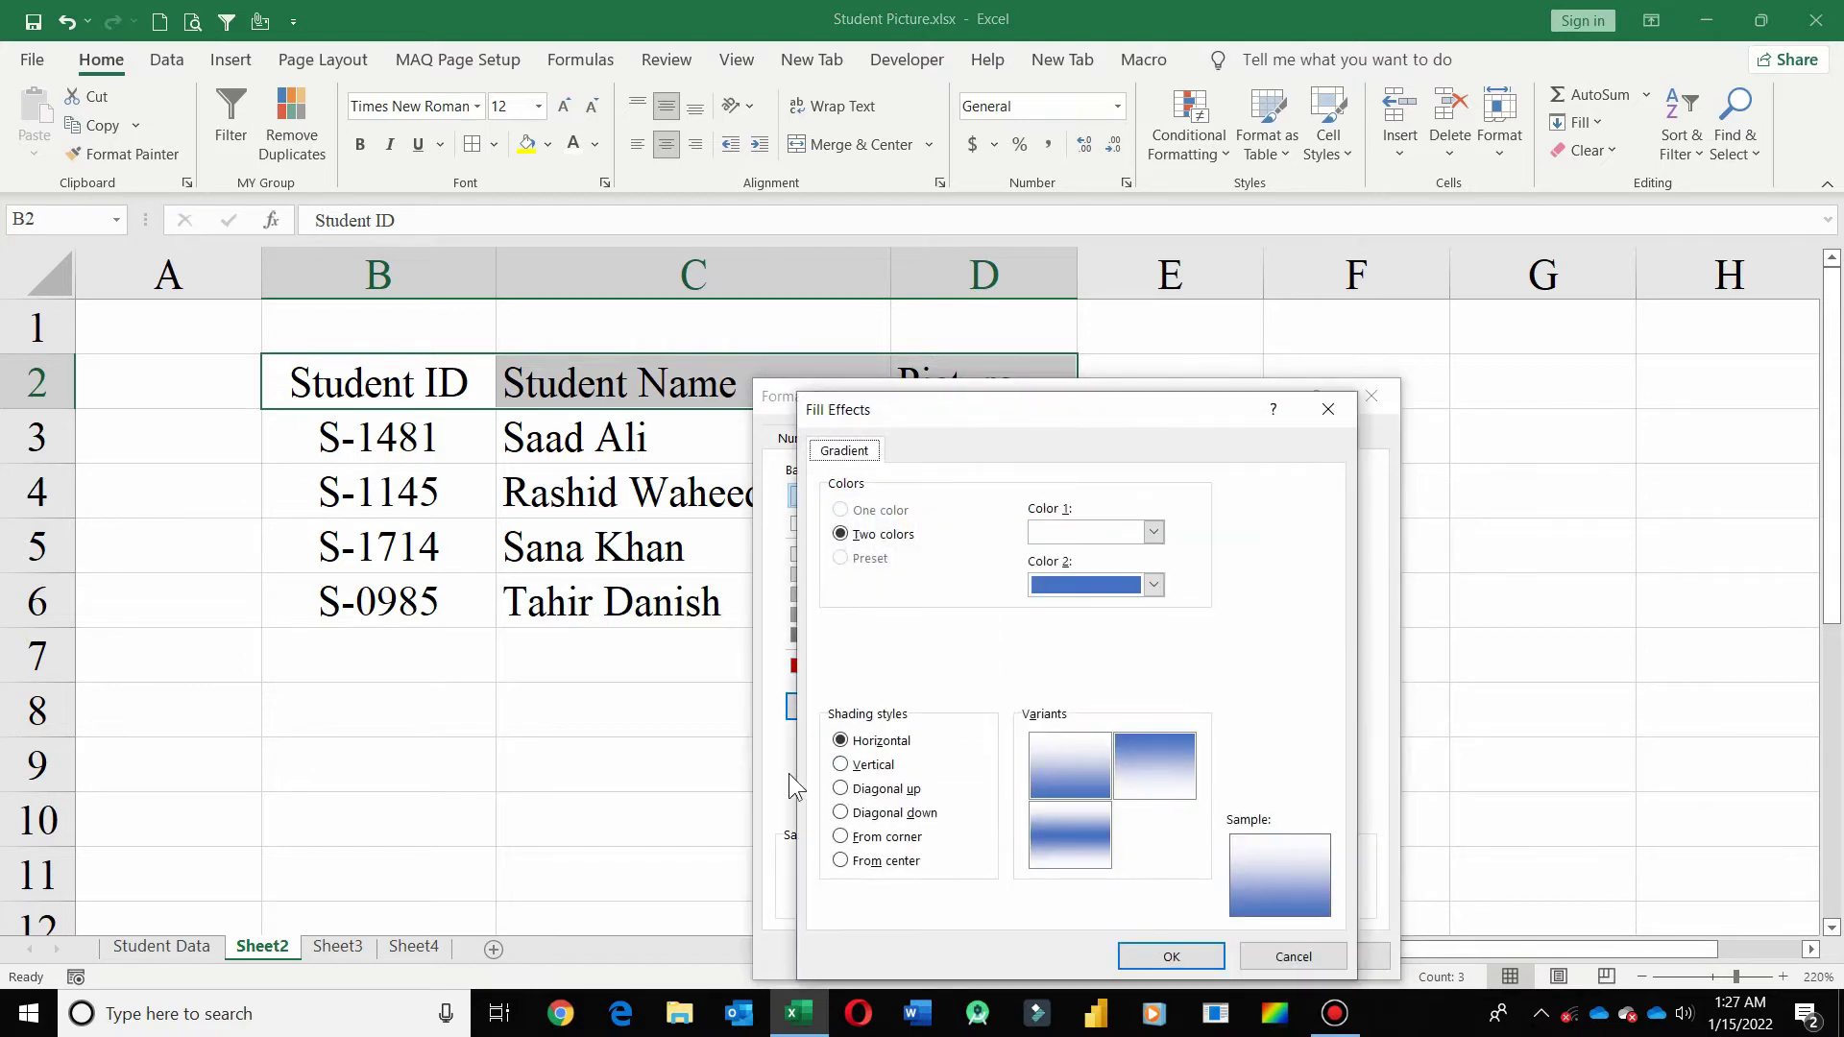
click(1152, 531)
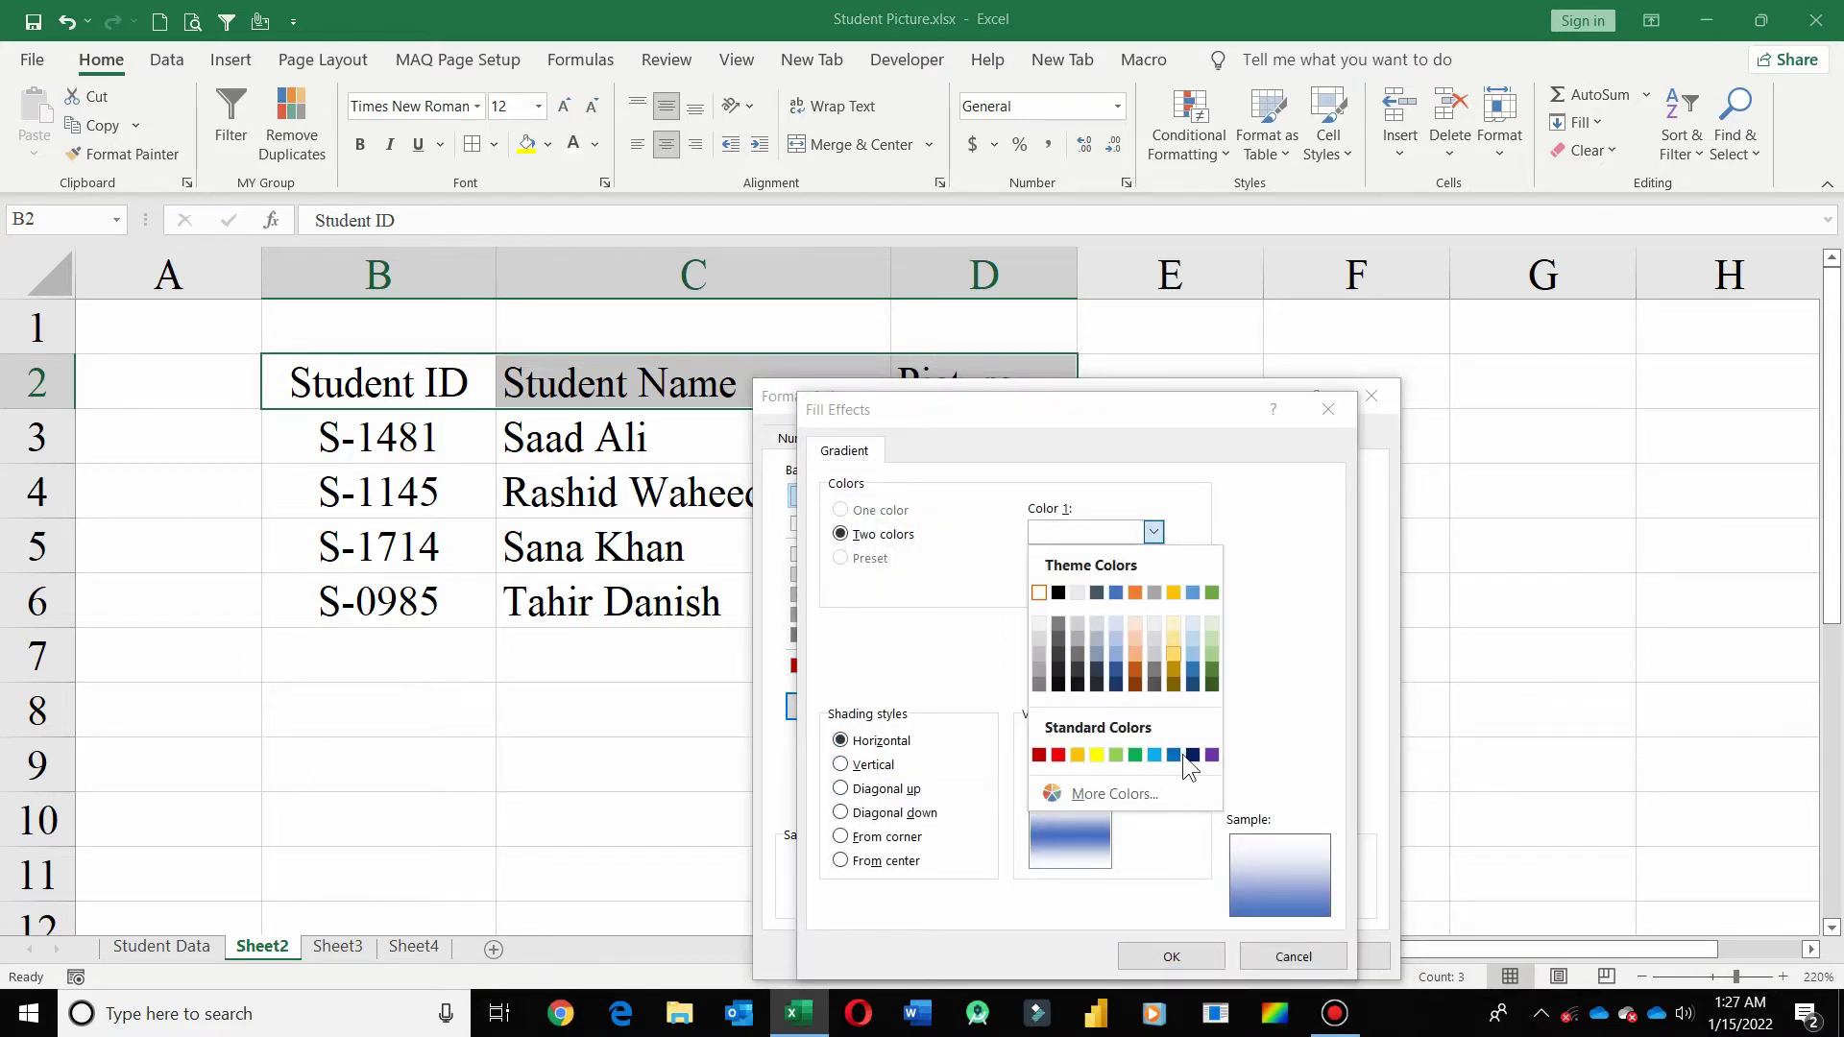
click(1174, 755)
click(1152, 583)
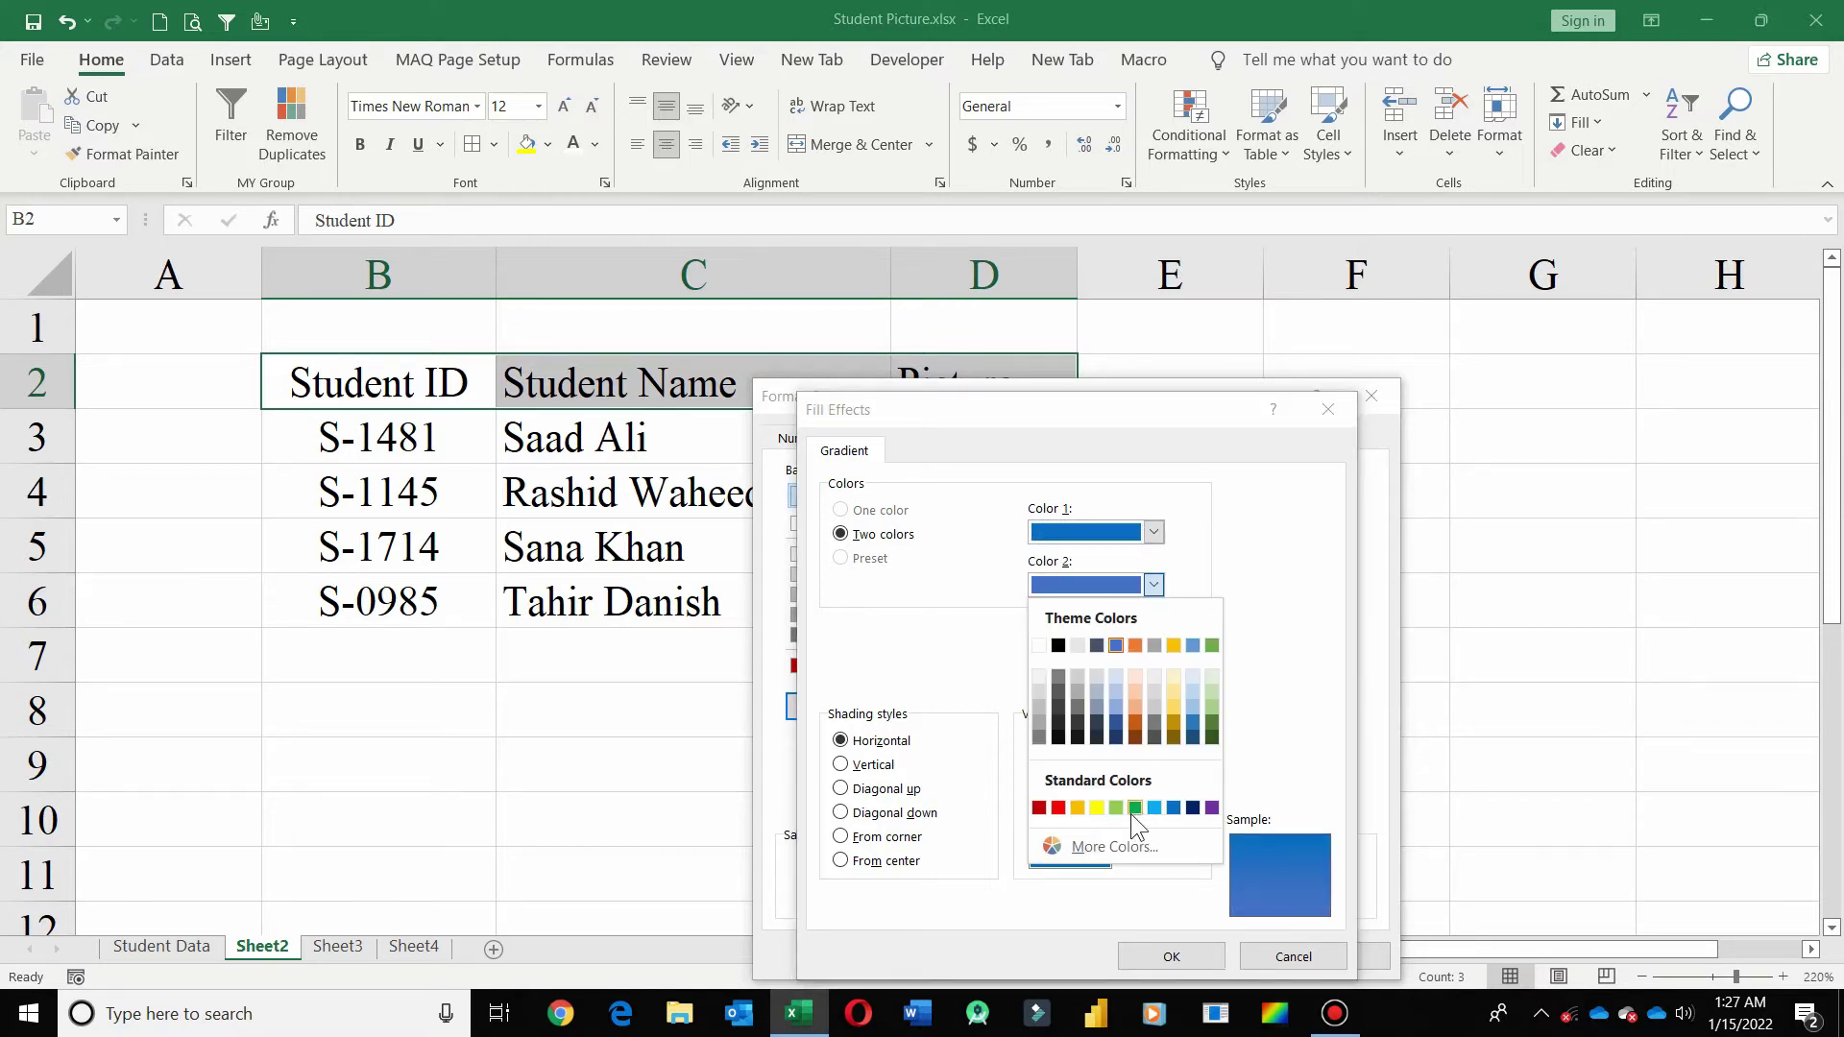
click(1156, 808)
click(1174, 956)
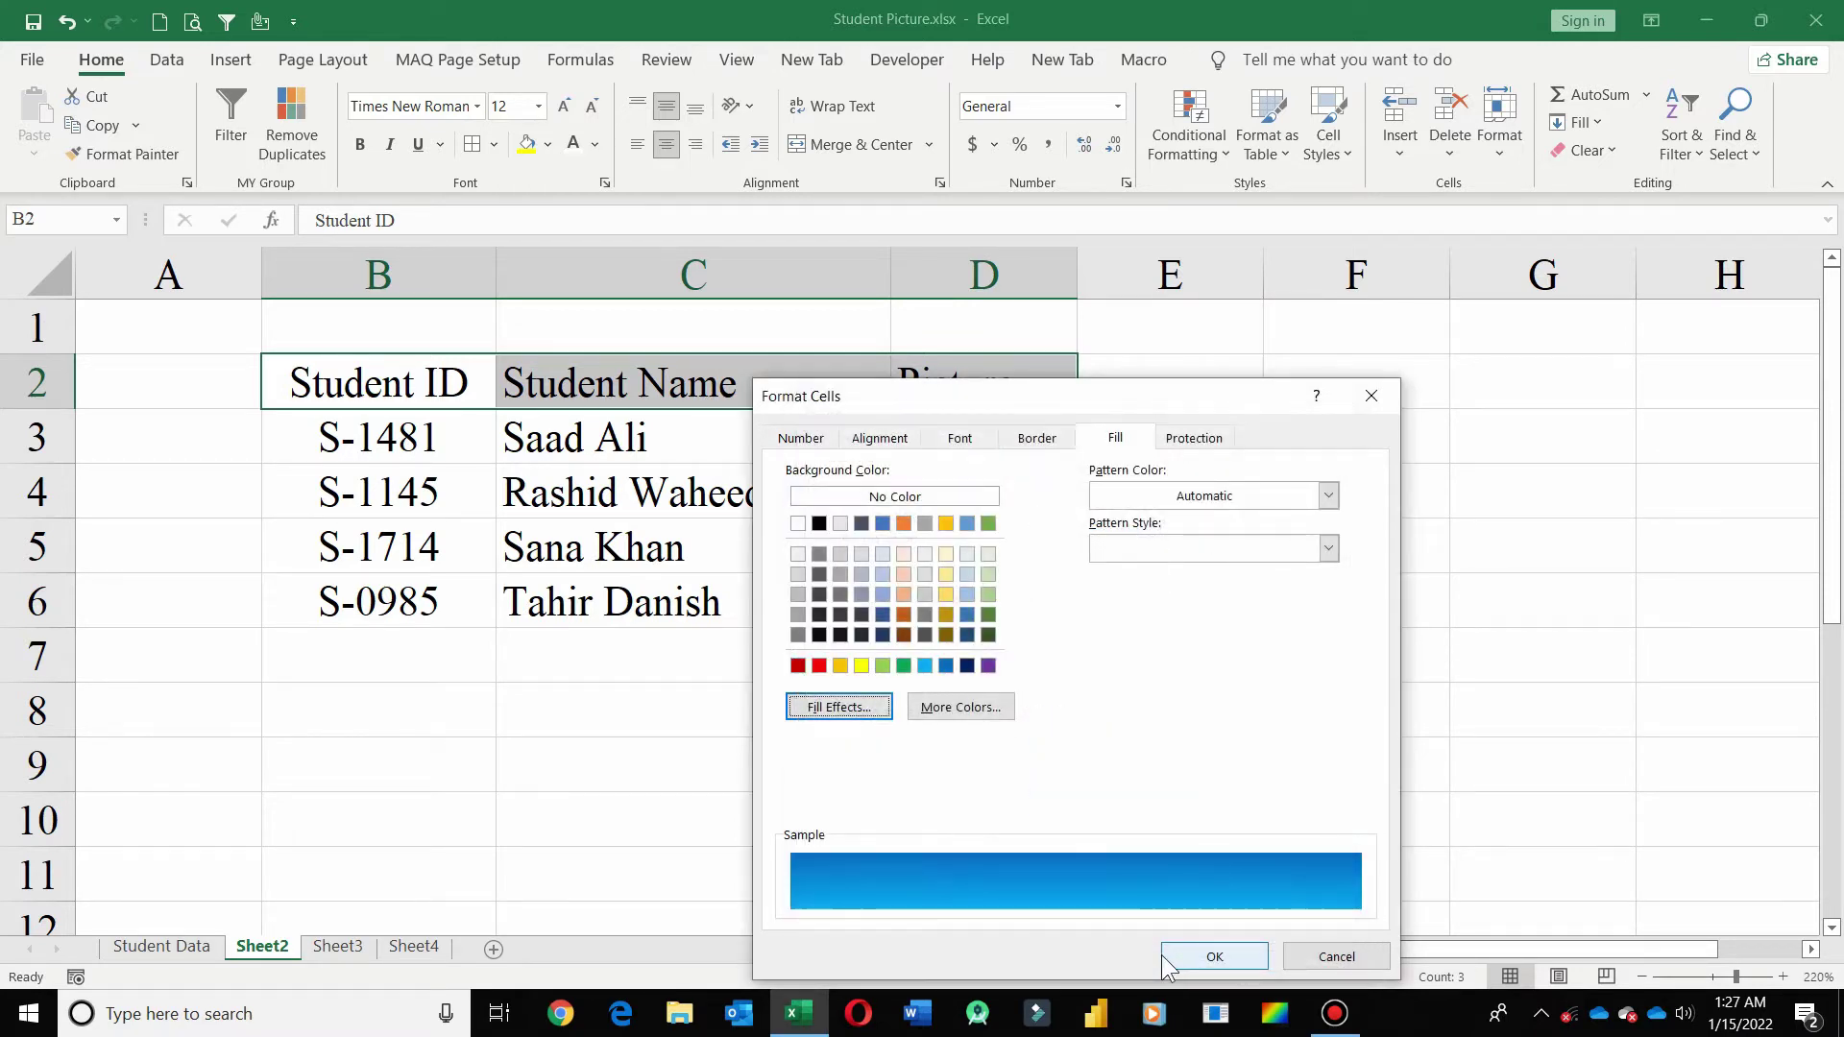
click(1174, 955)
drag(321, 380, 988, 603)
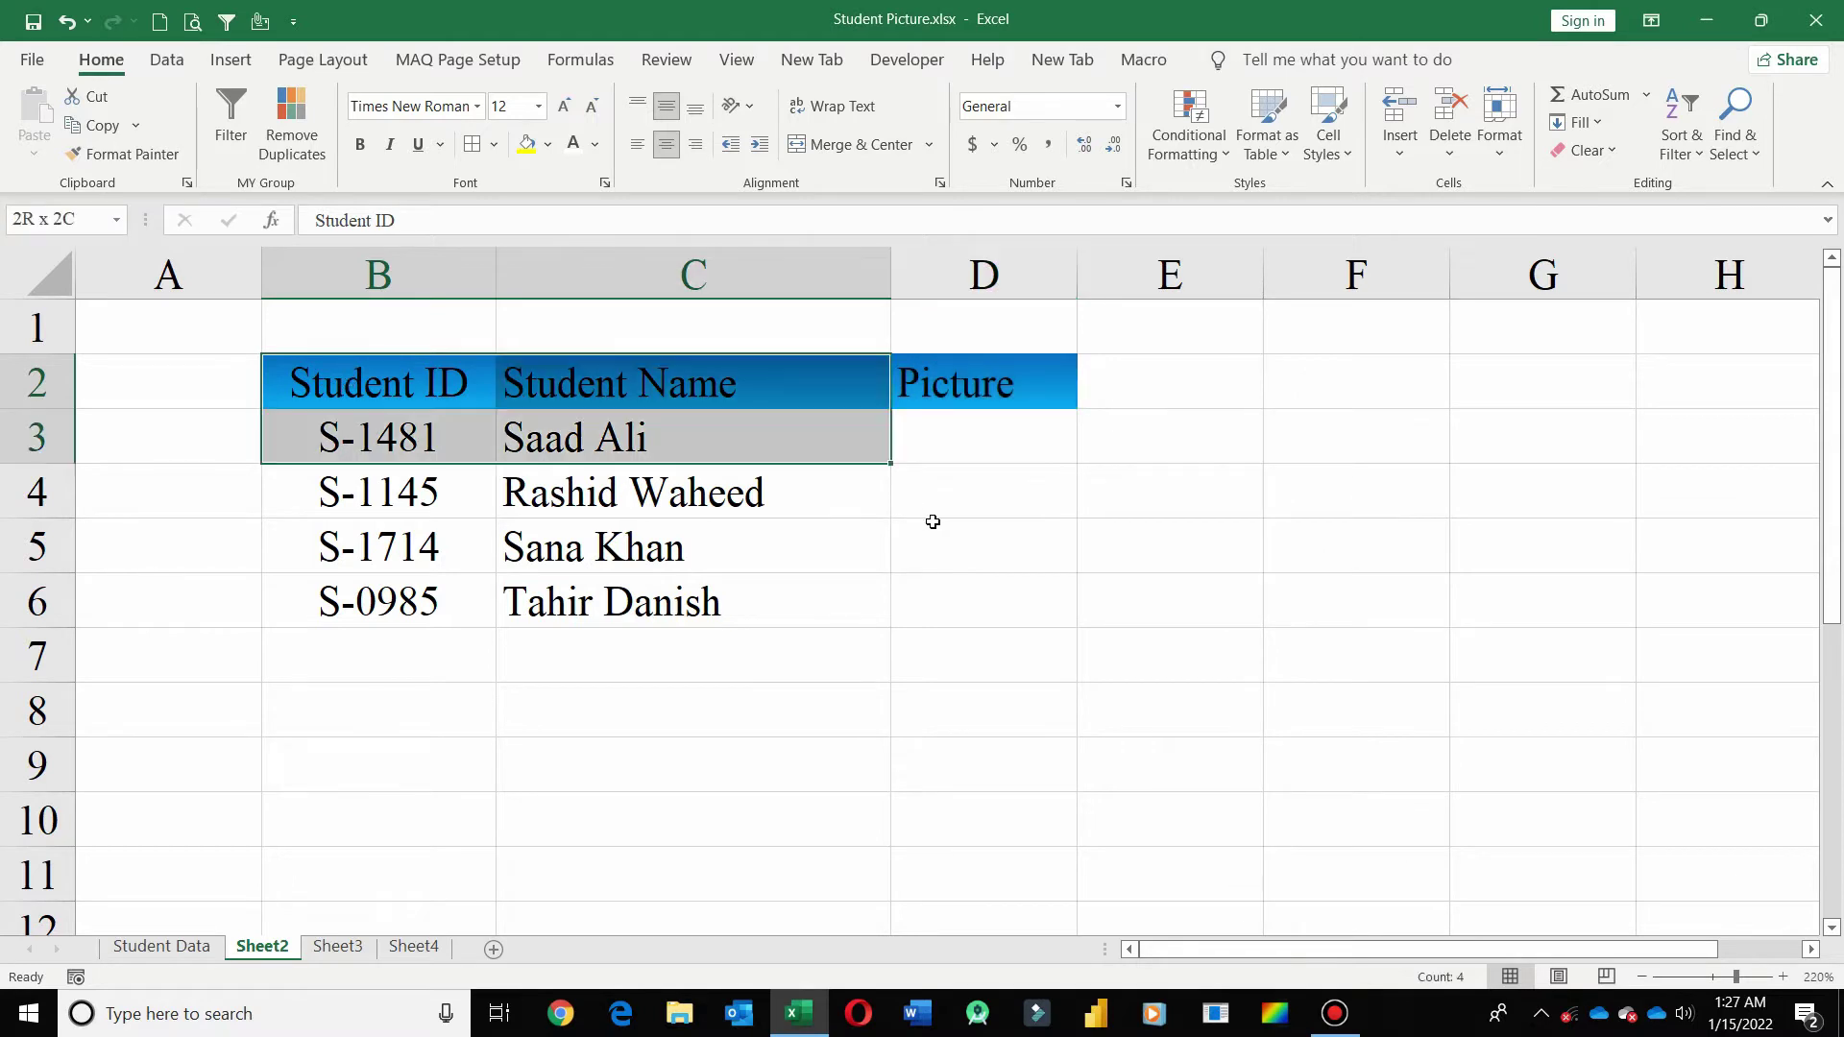
Add thick light blue outline and inside borders to B2:D6.
key(ctrl+1)
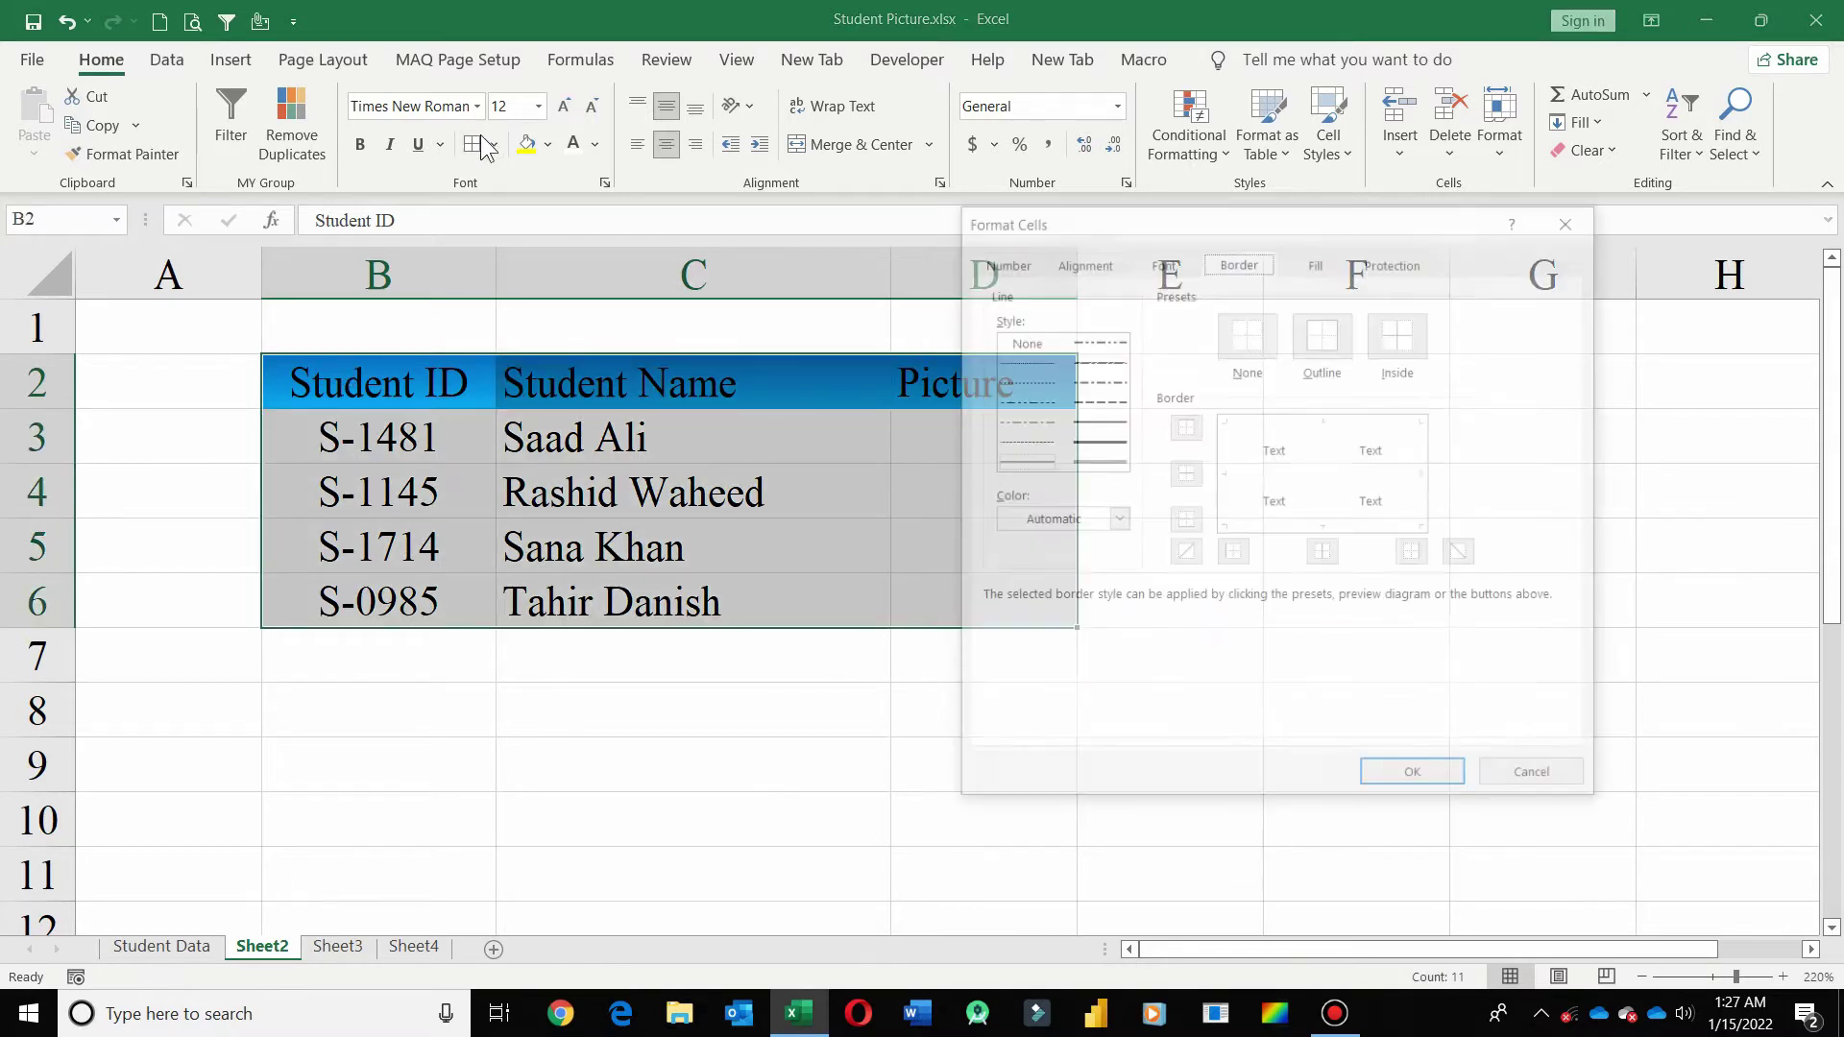
click(1116, 521)
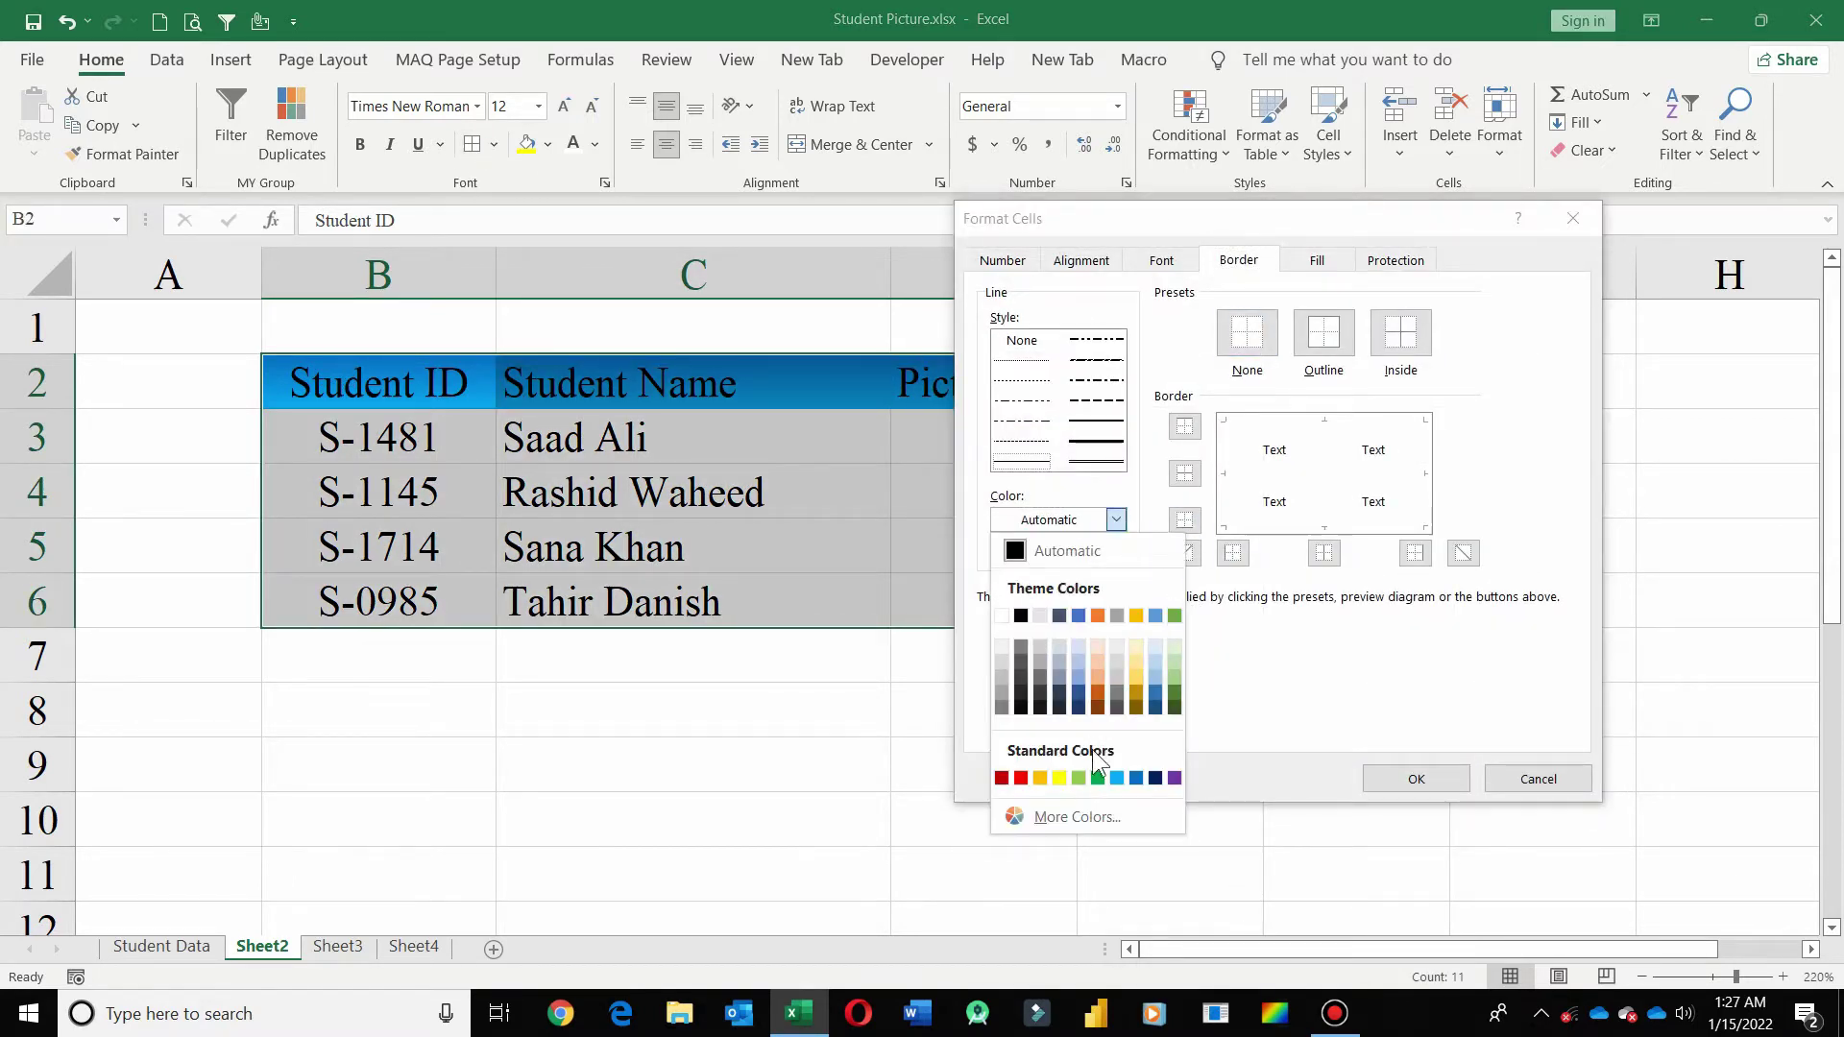
click(1116, 777)
click(1095, 442)
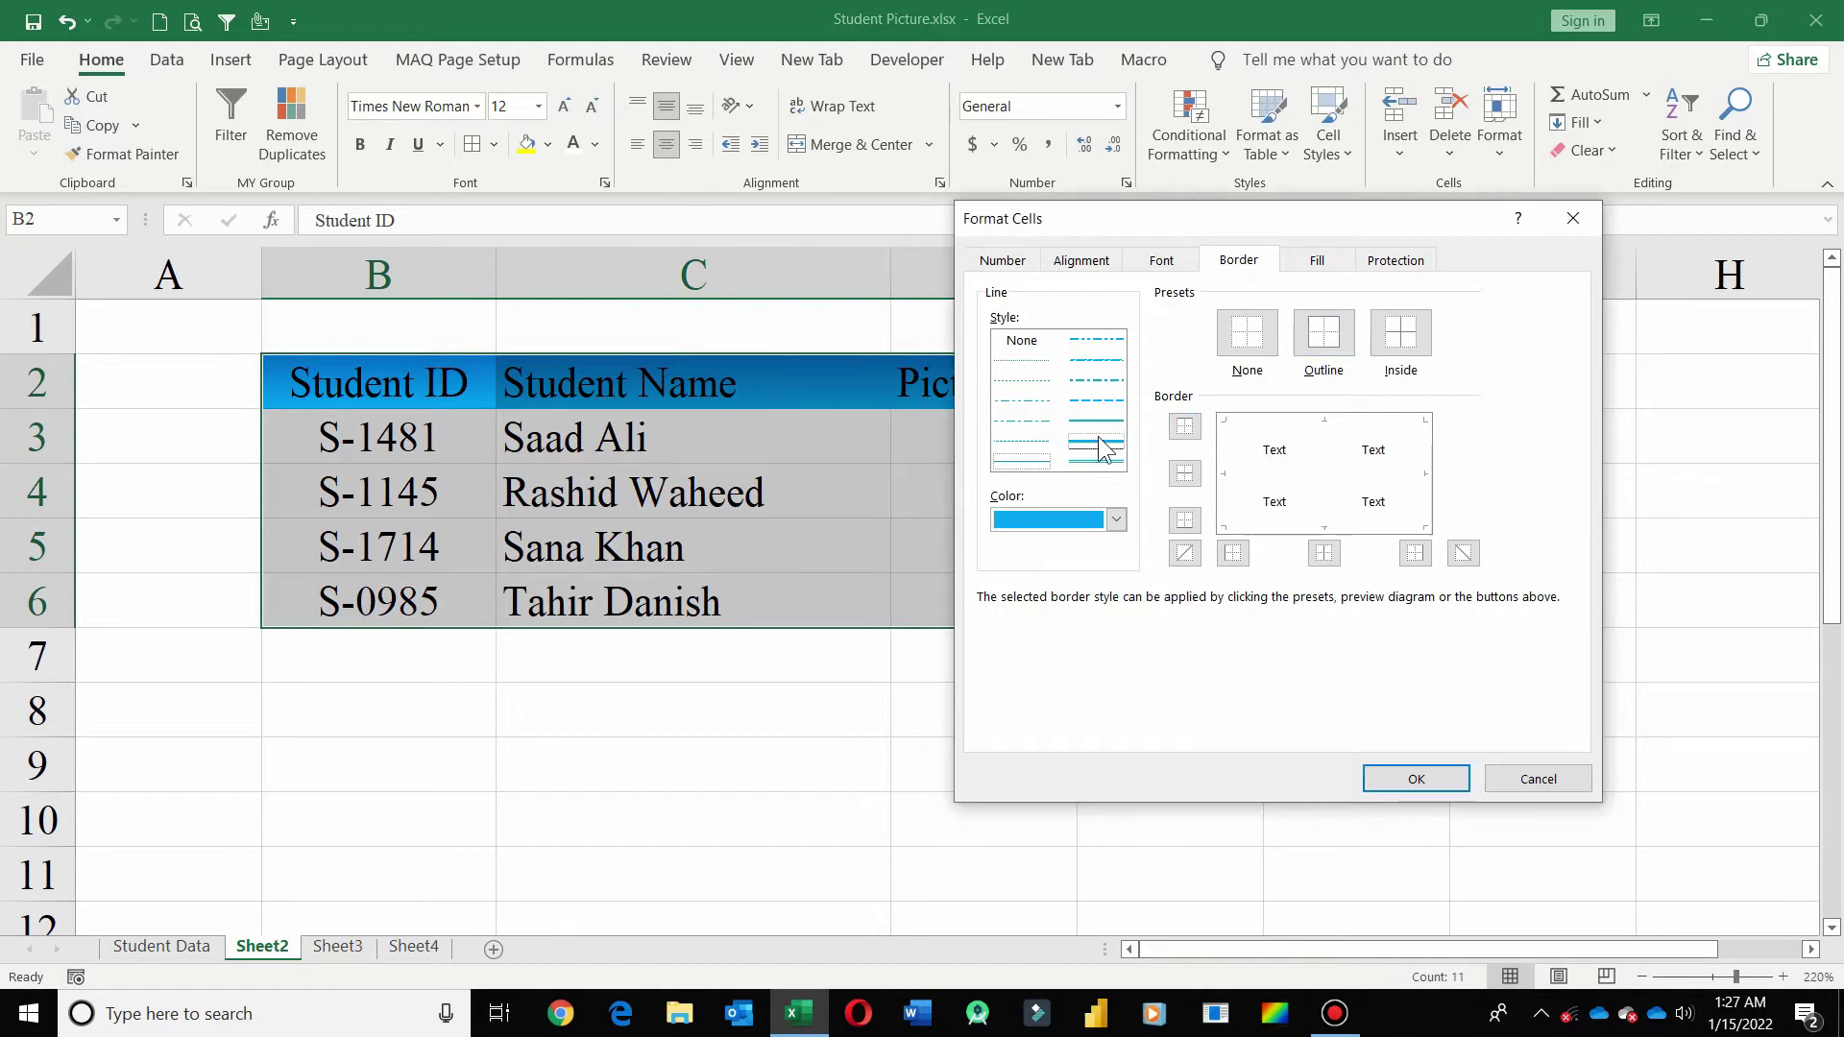
click(1321, 338)
click(1393, 336)
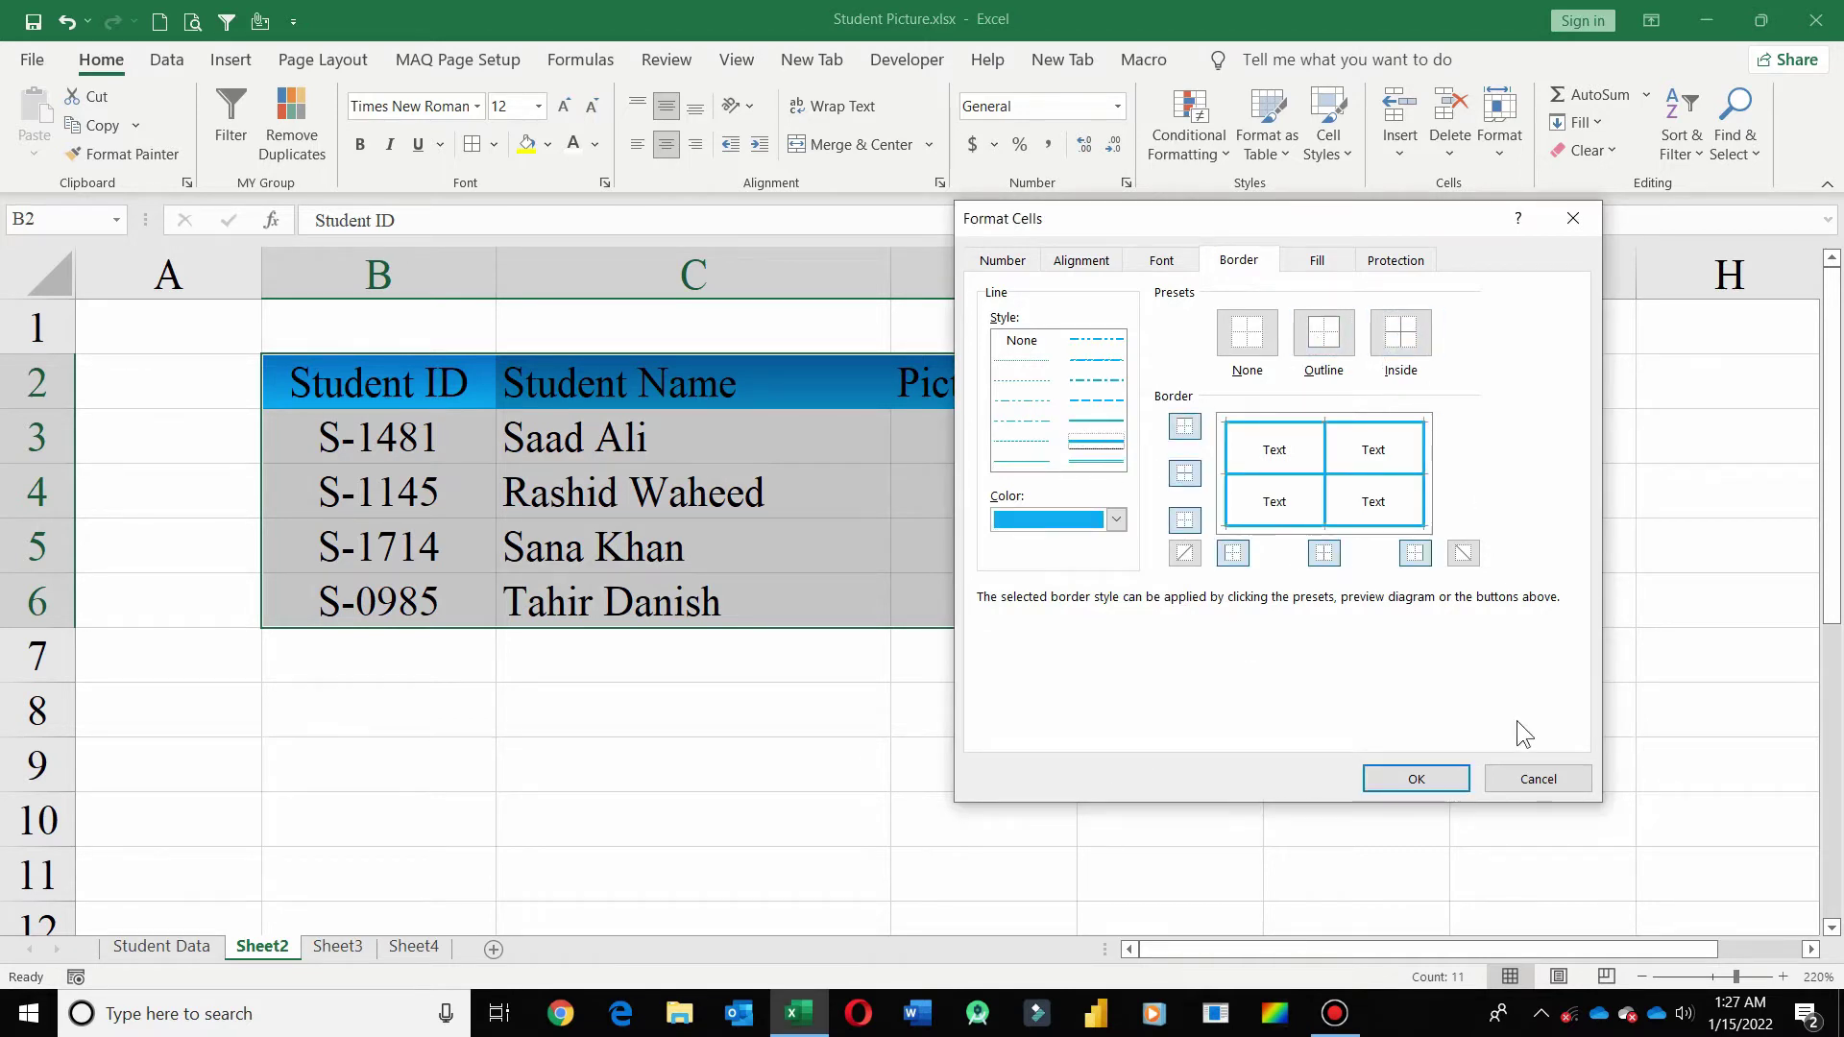
click(1415, 779)
click(1169, 560)
click(518, 543)
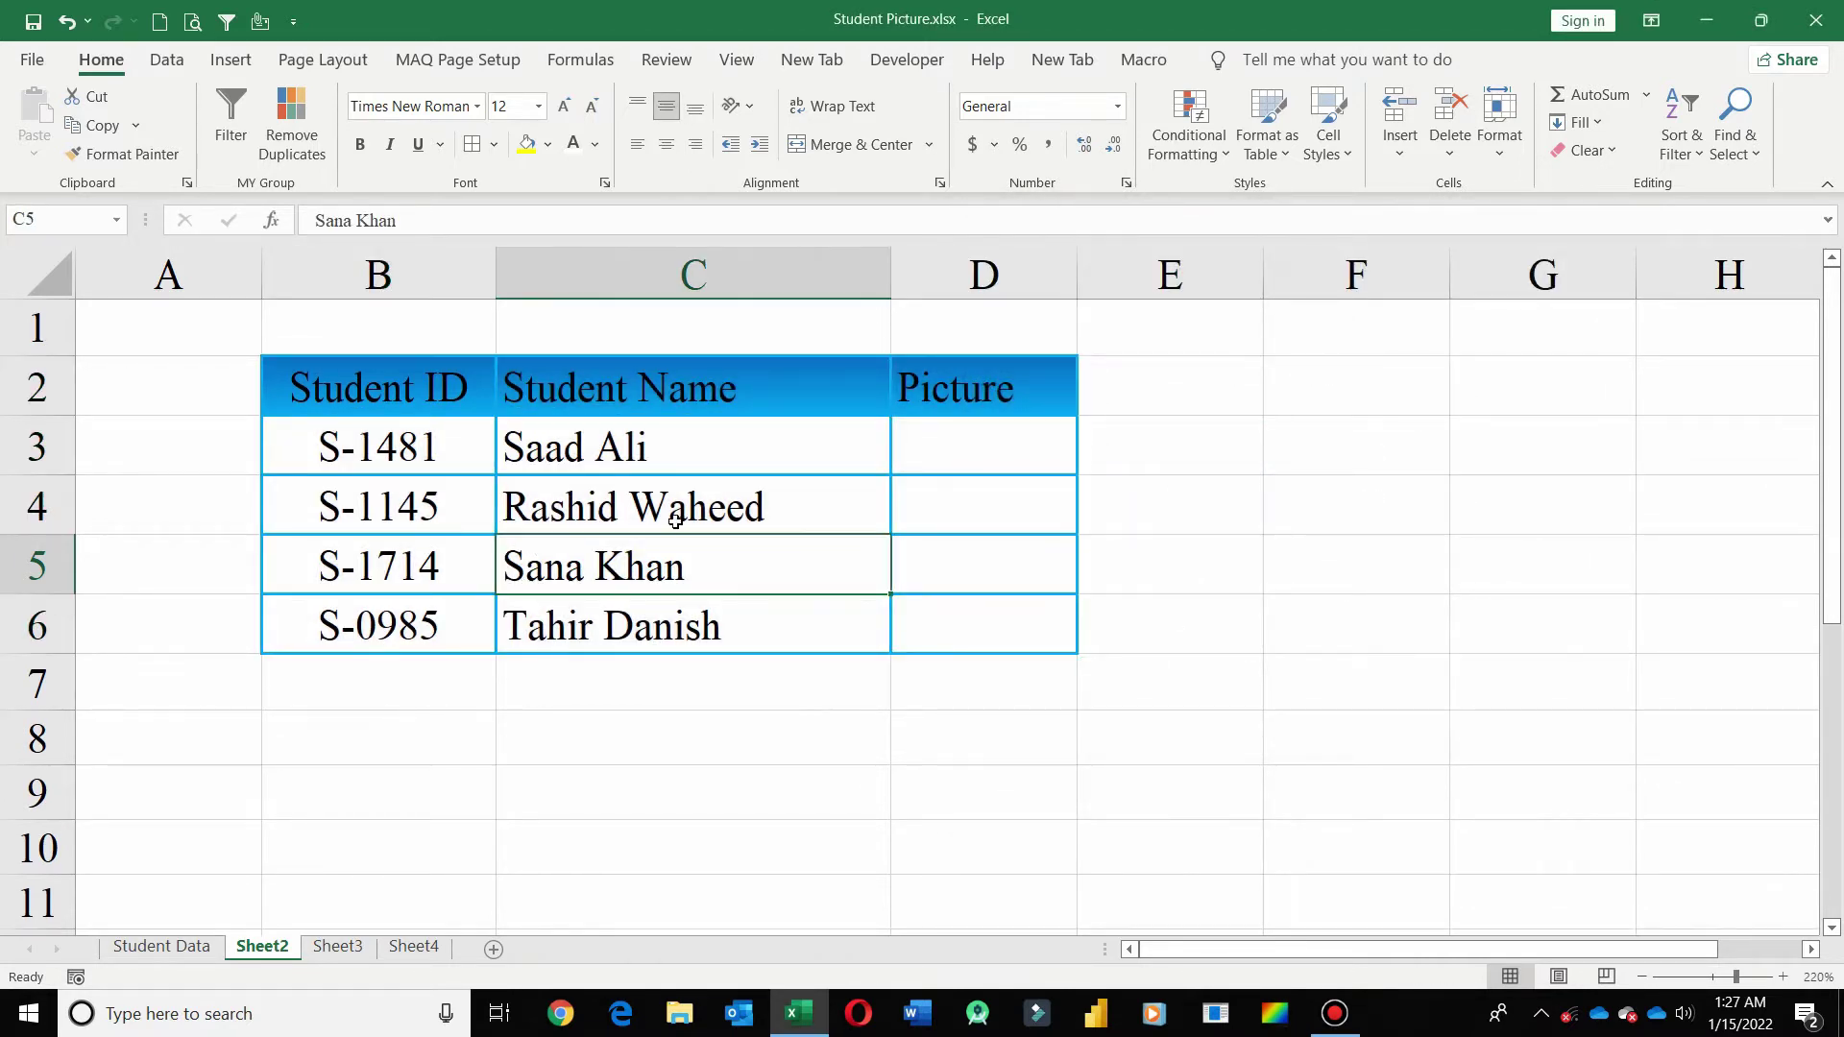
Make the Sheet2 header text white and centre the Student Name header.
click(182, 945)
click(262, 944)
drag(451, 394, 961, 389)
click(573, 146)
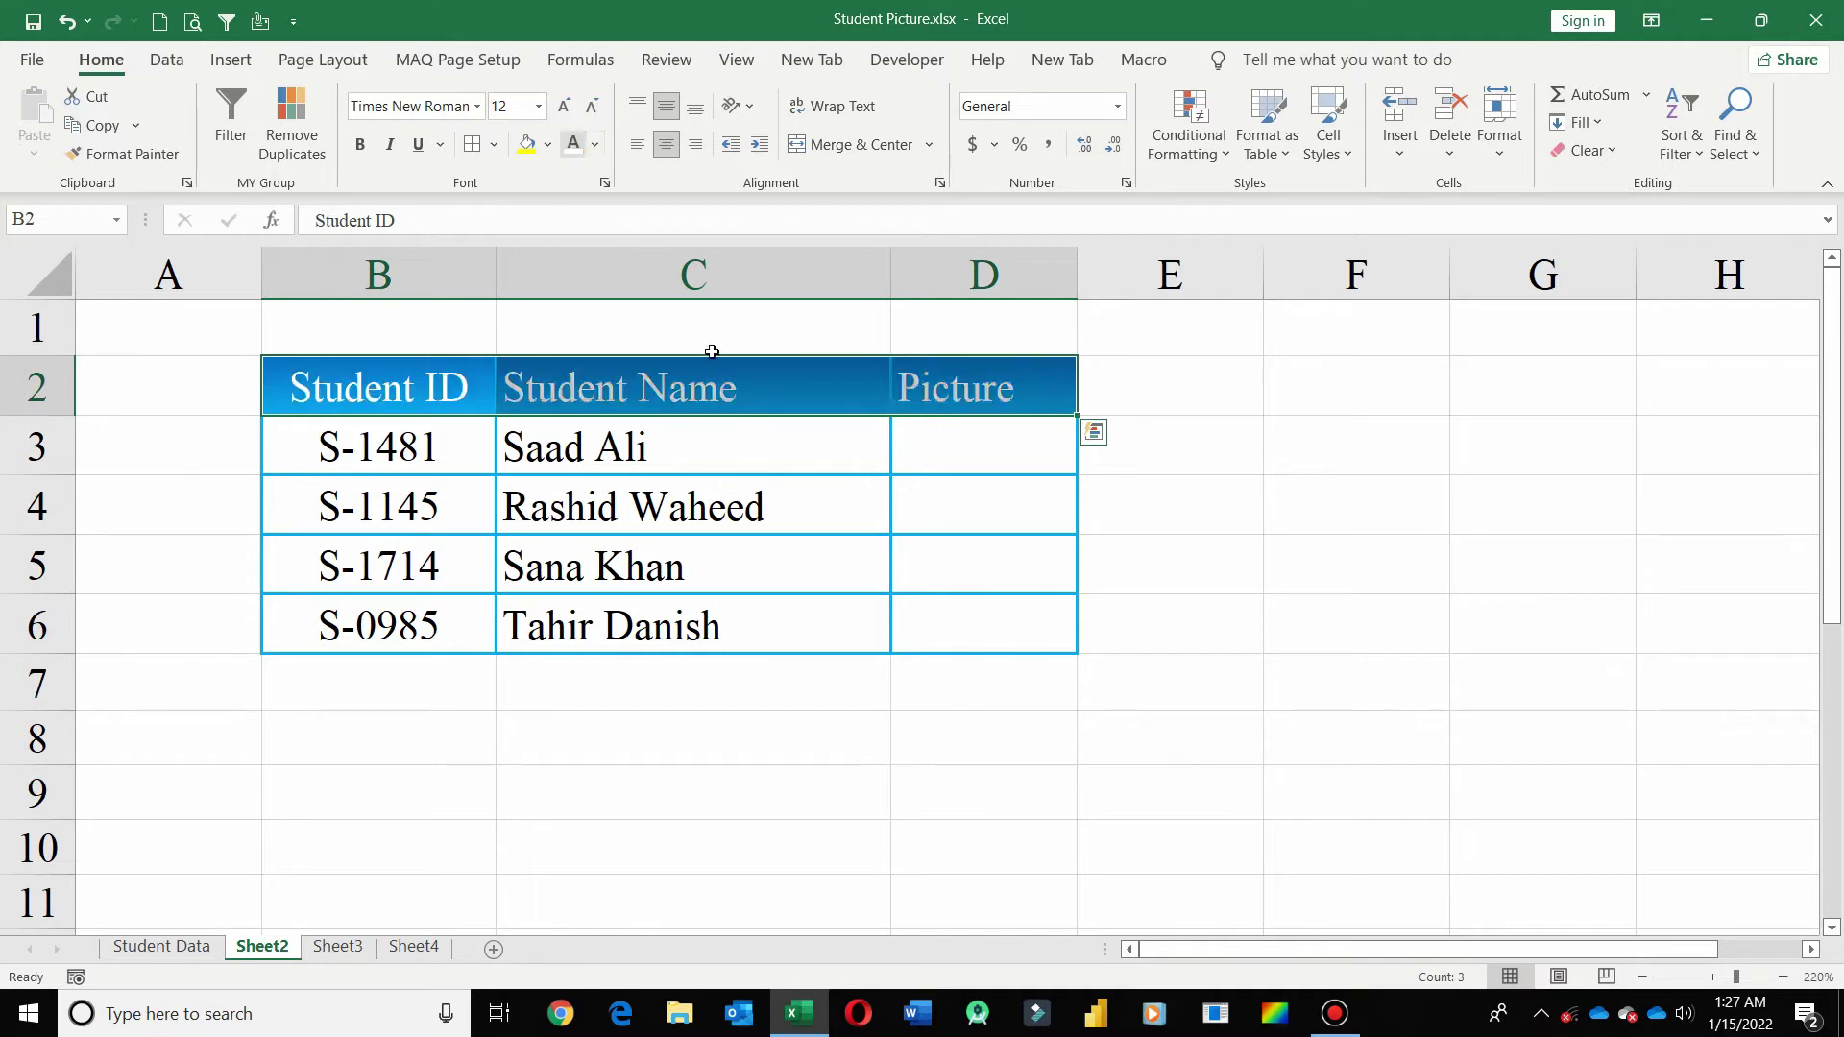
click(740, 615)
click(650, 377)
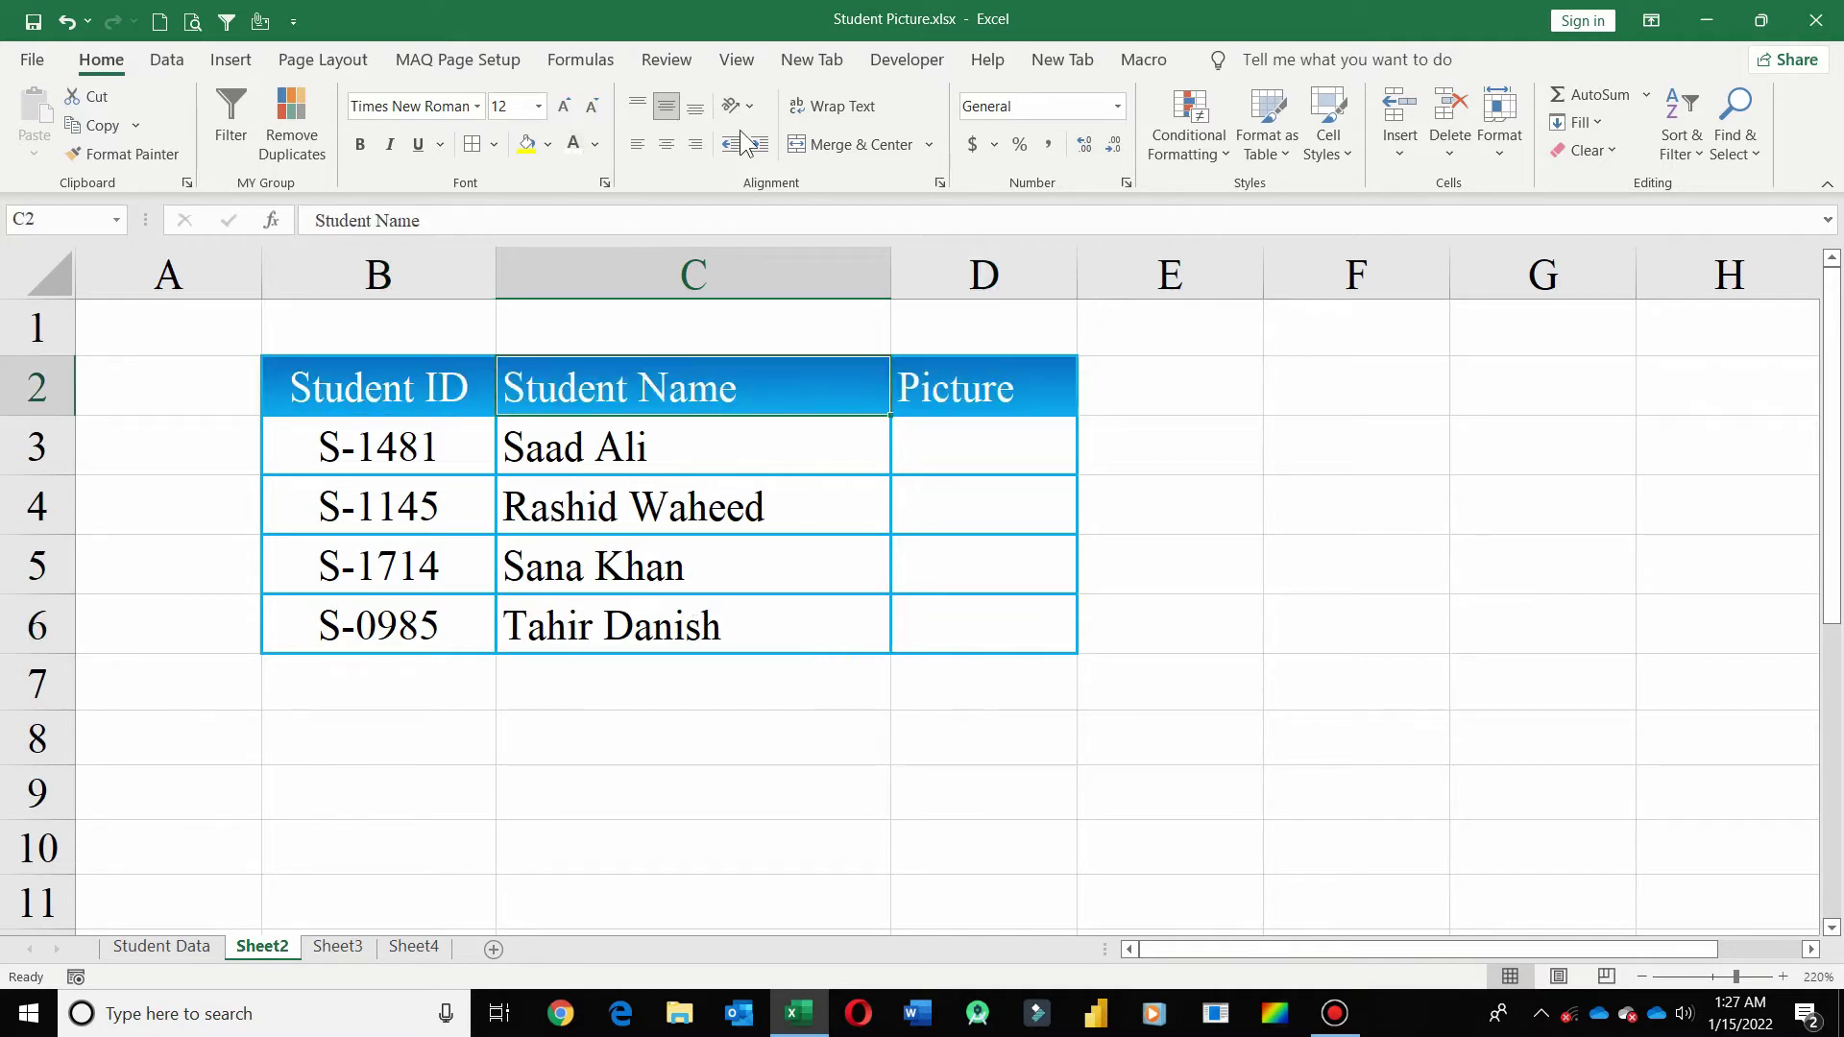
click(666, 144)
click(863, 661)
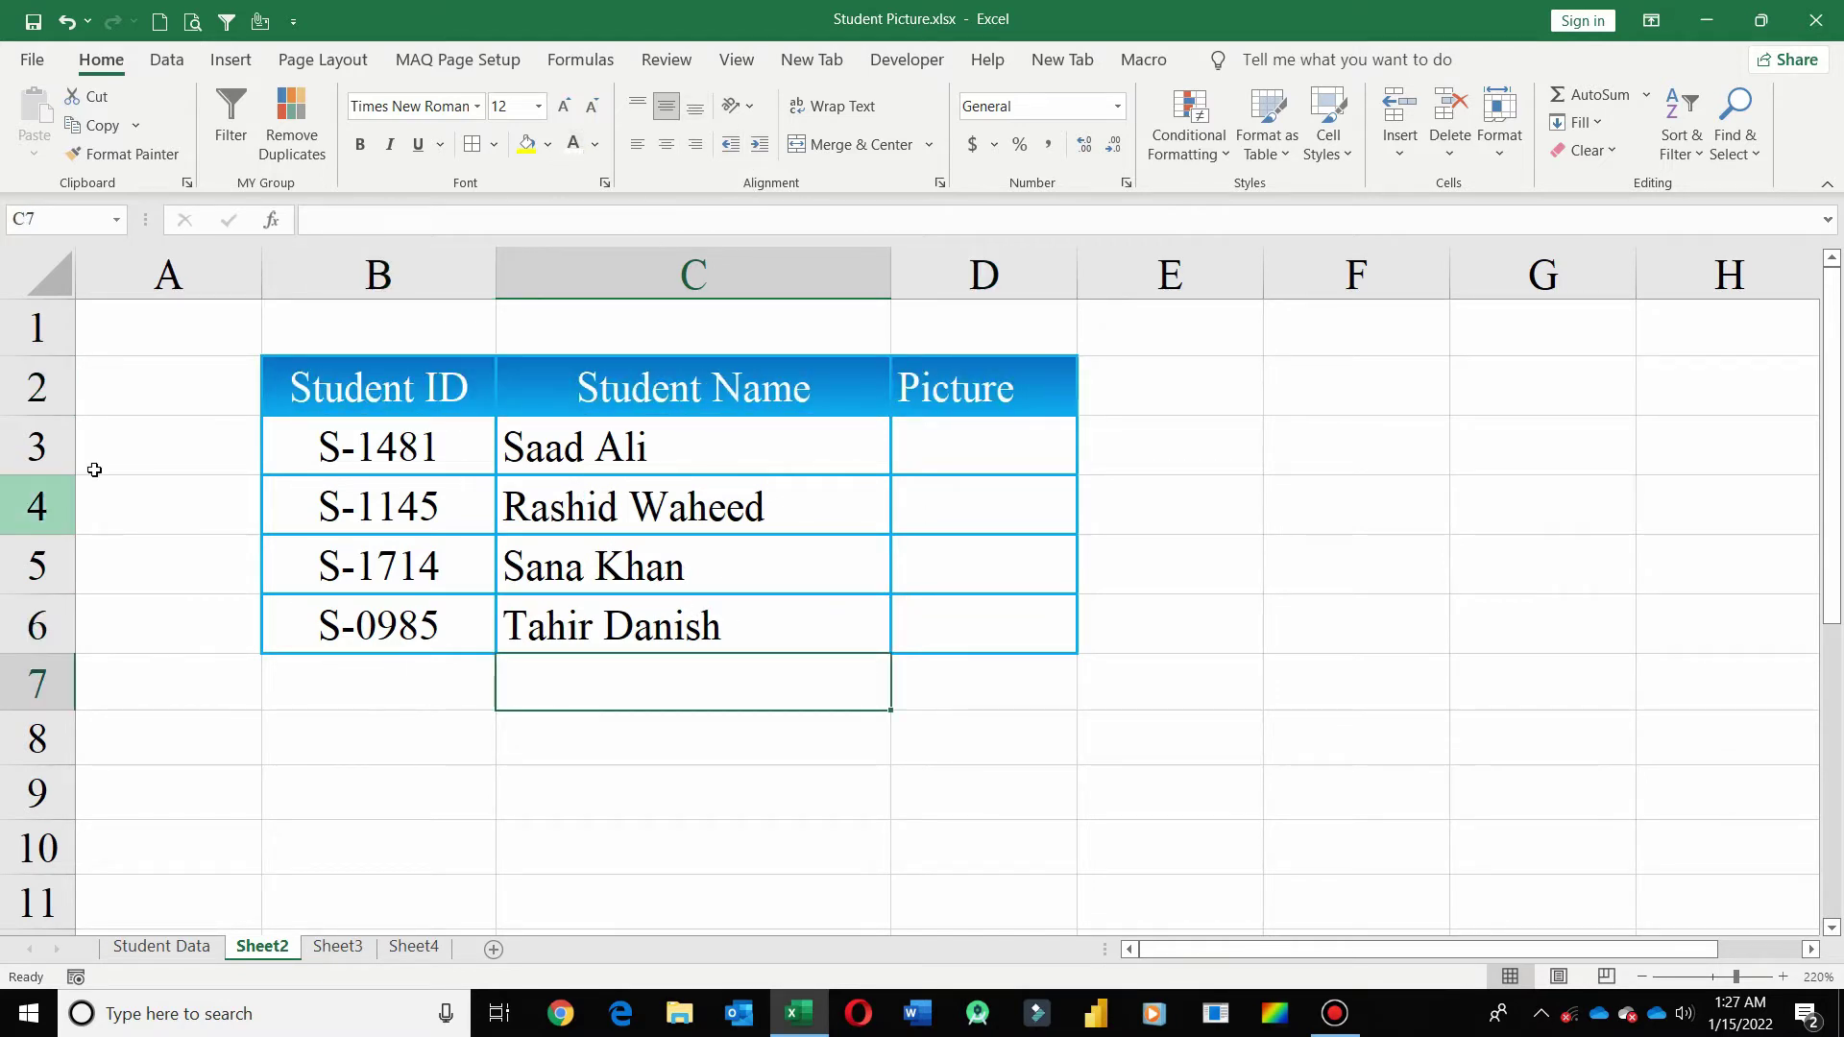
Make rows 3–6 much taller, centre the Picture header, and heighten header row 2.
drag(29, 444, 16, 618)
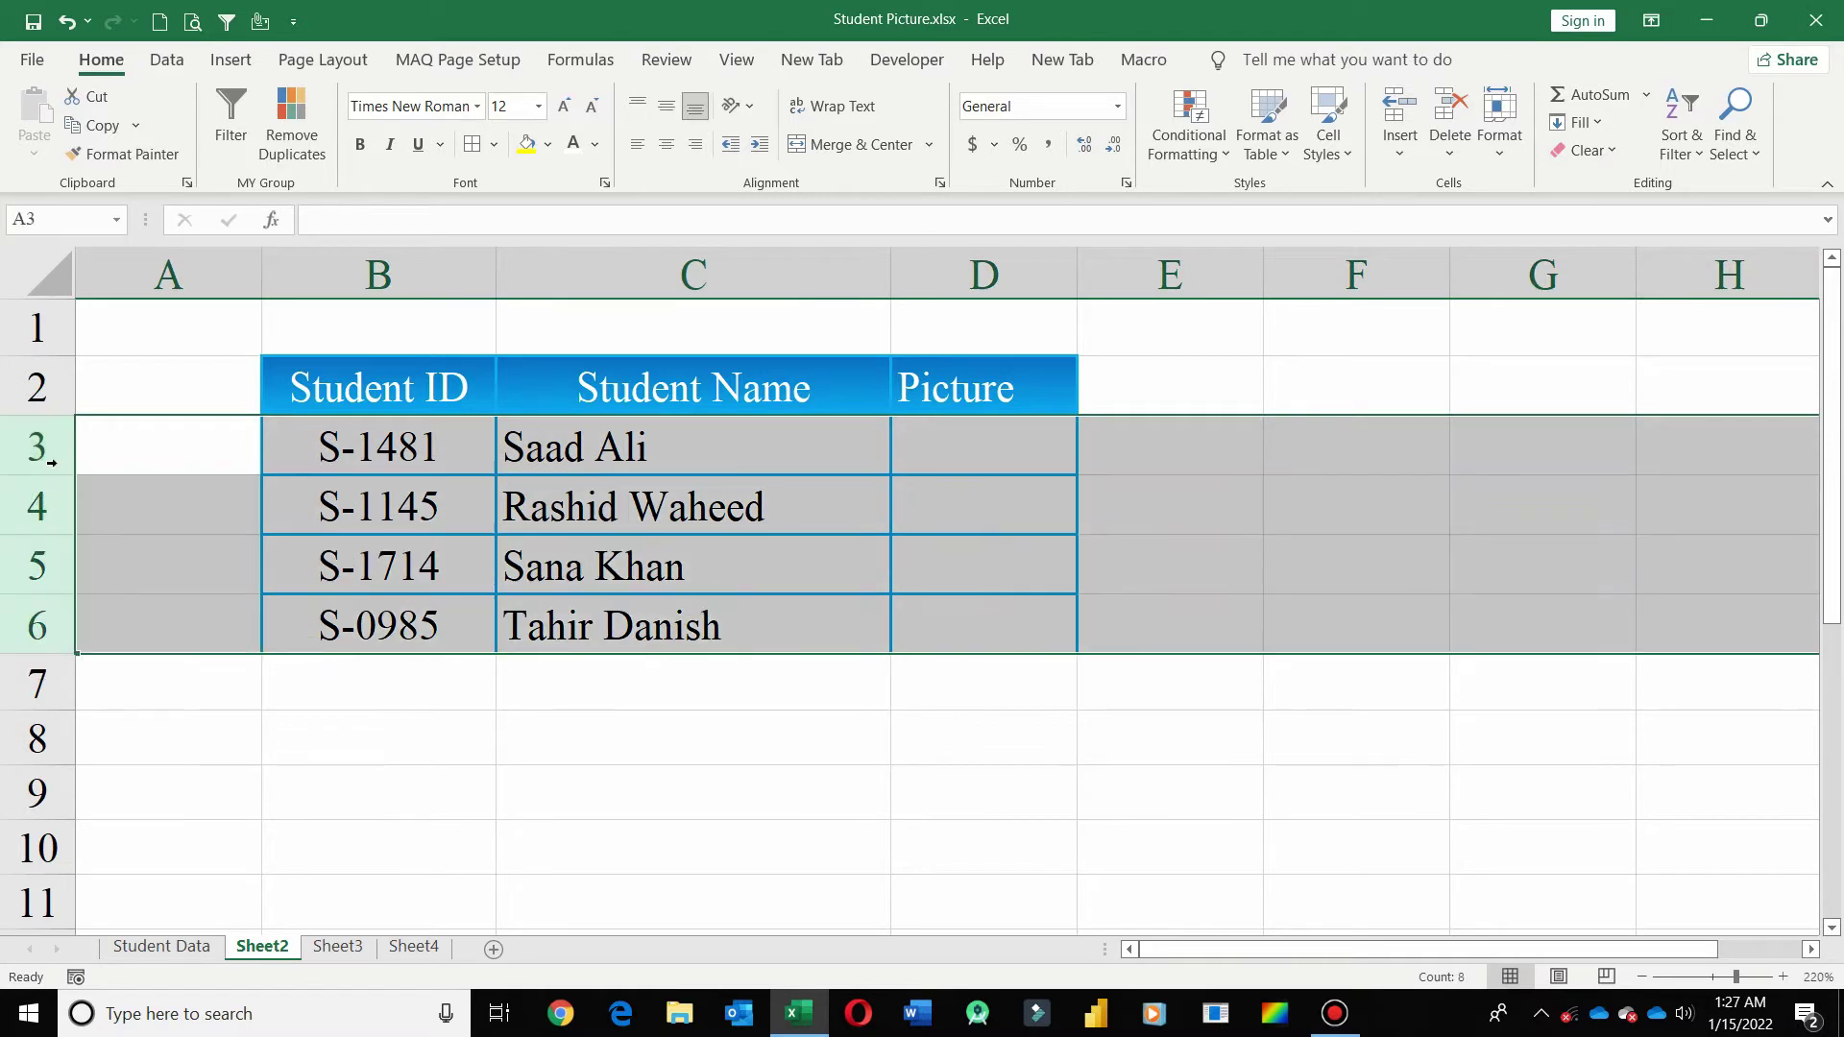
drag(41, 475, 44, 566)
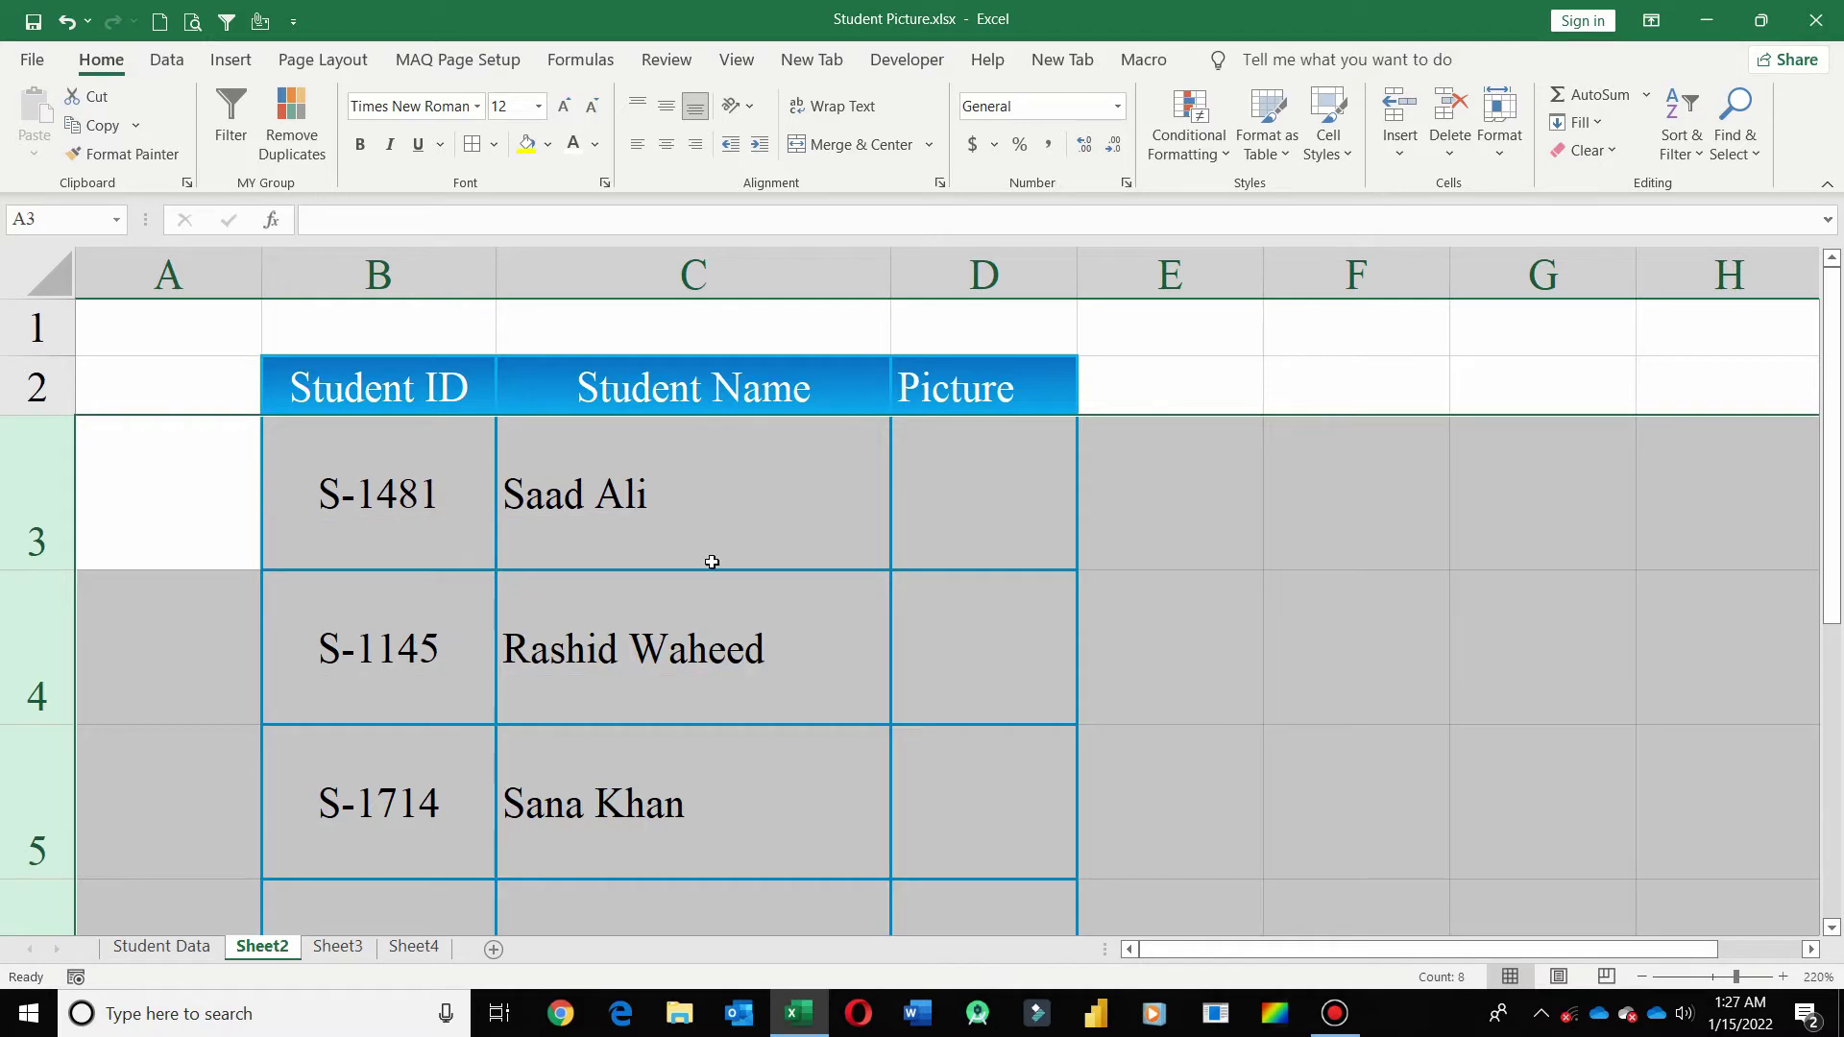
click(711, 562)
click(1003, 398)
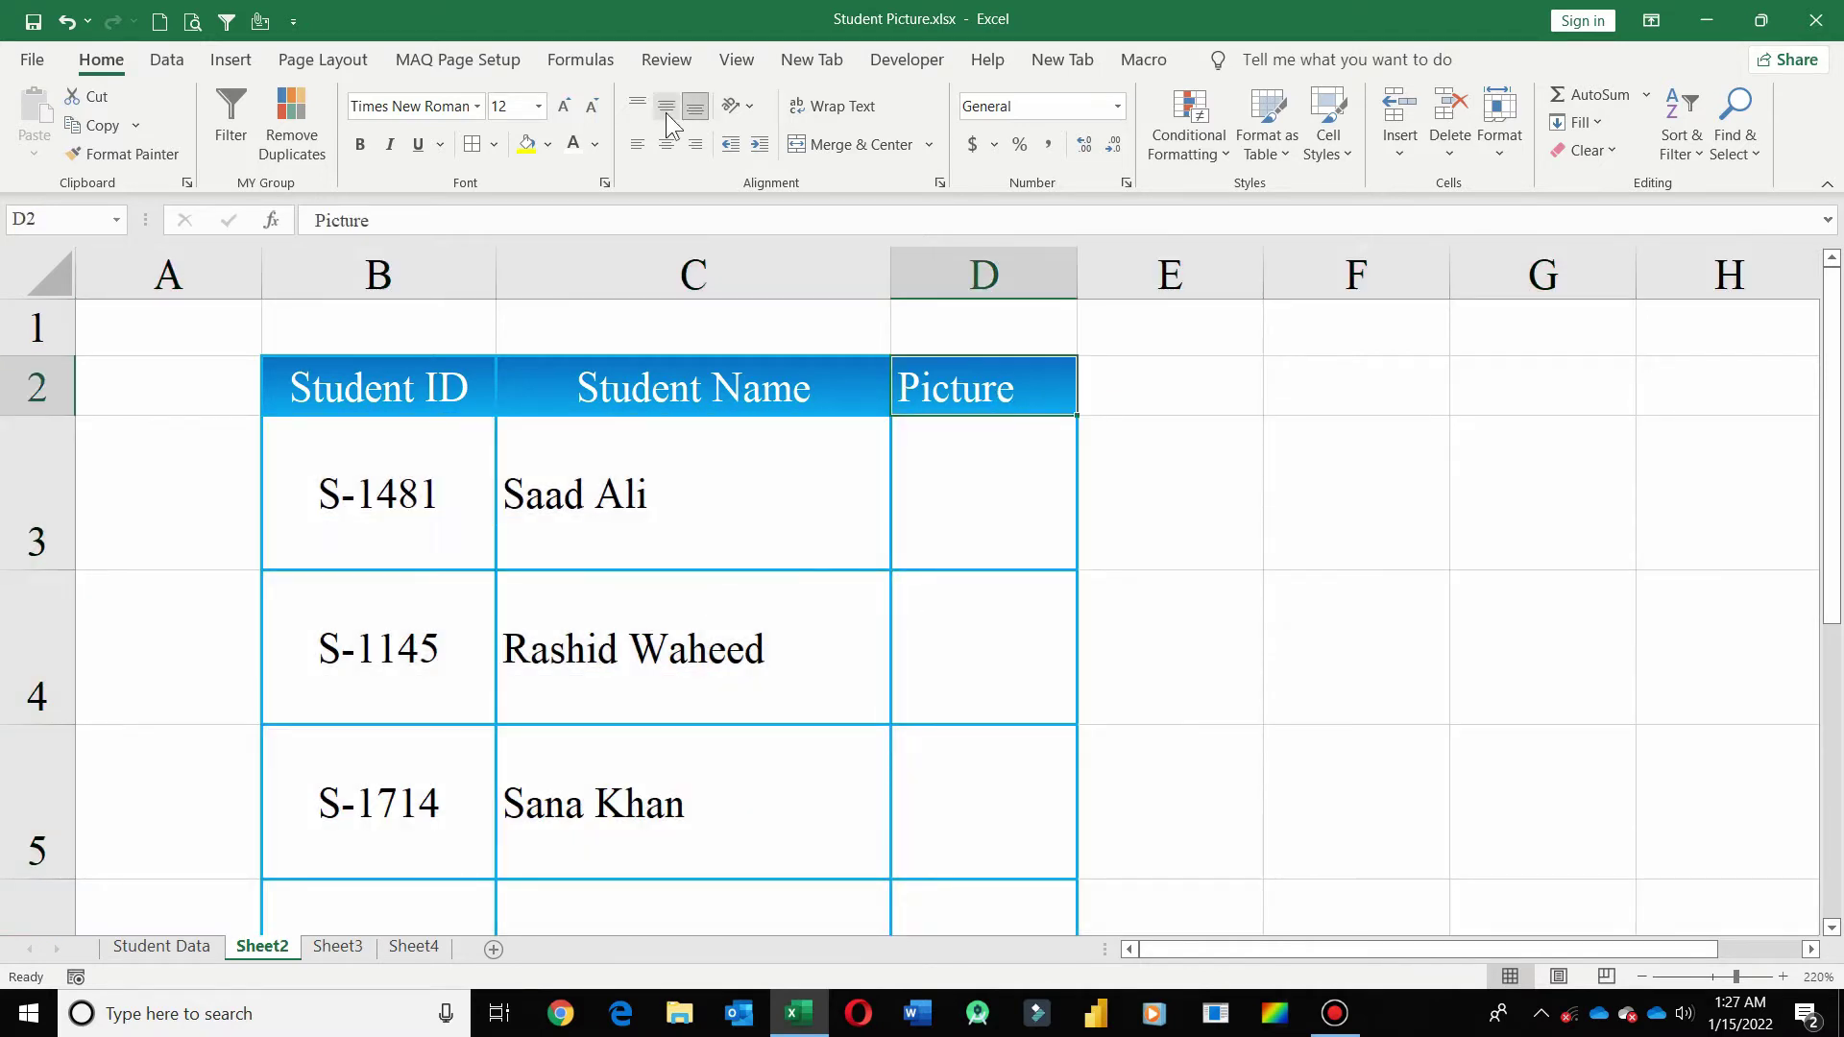
click(665, 144)
click(717, 537)
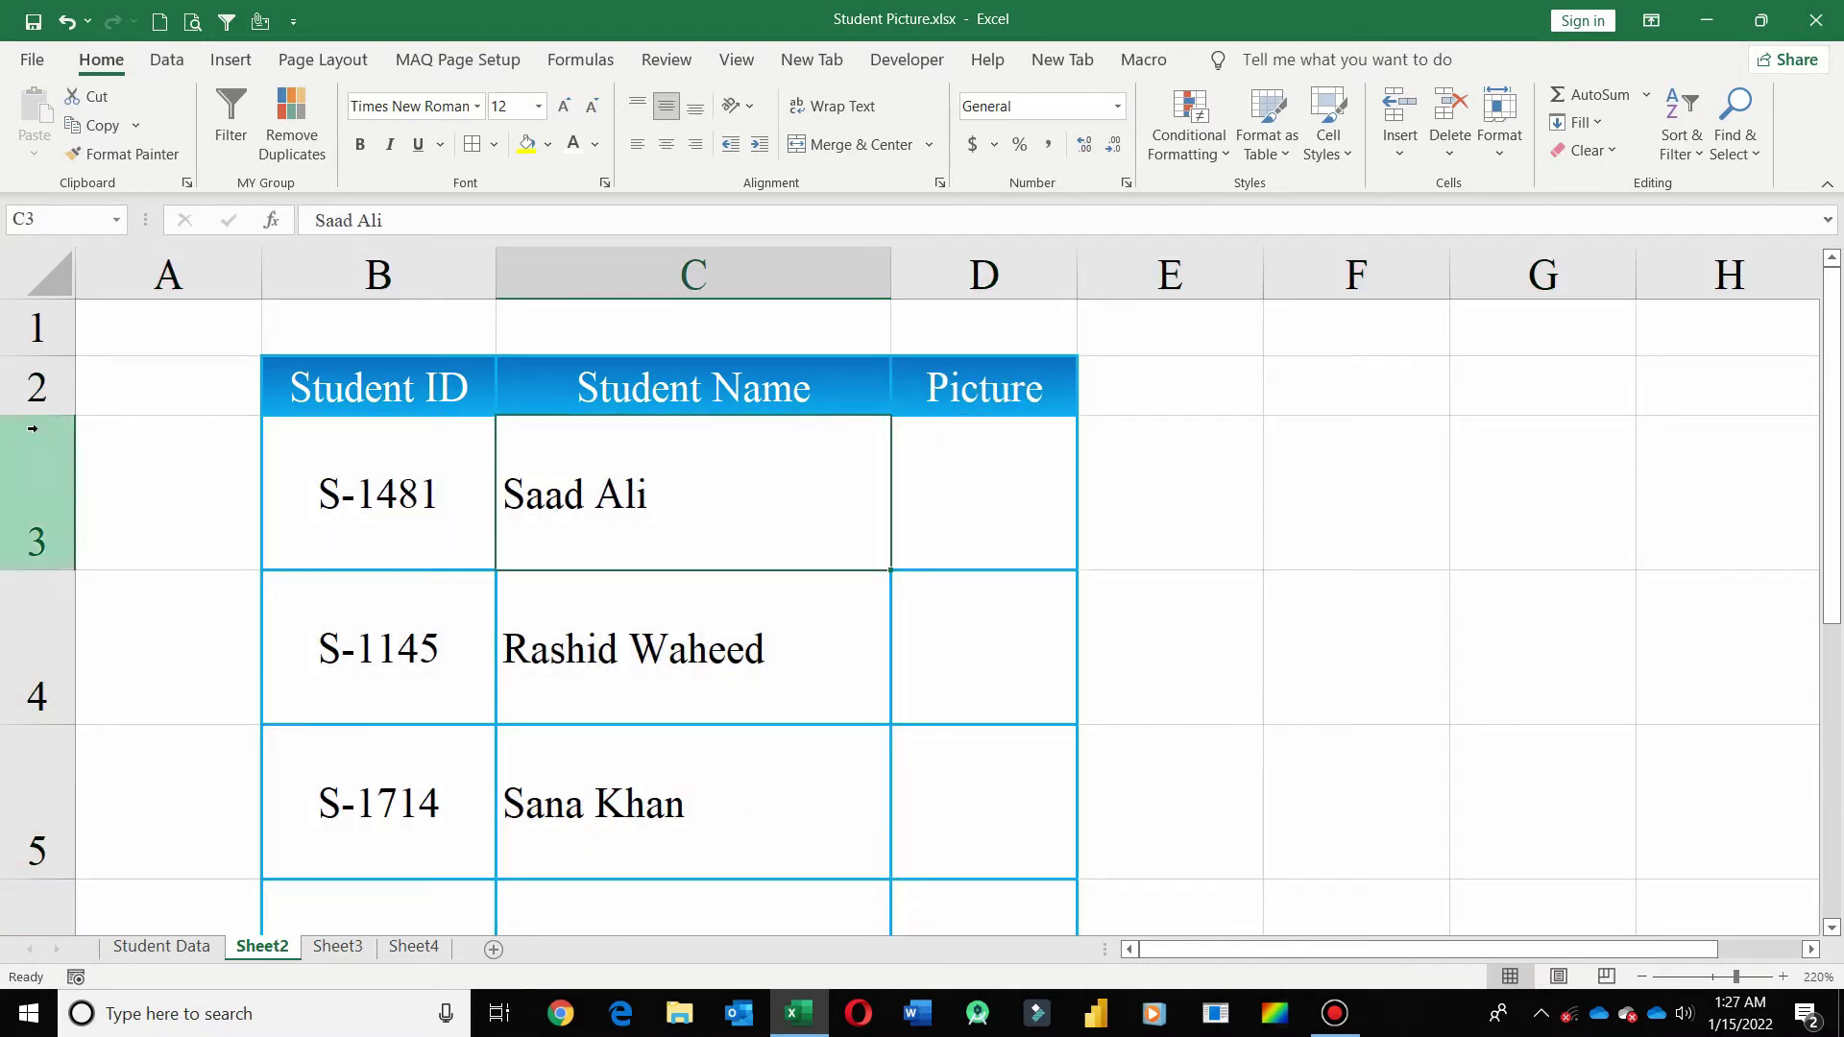
drag(37, 415, 37, 438)
click(1069, 536)
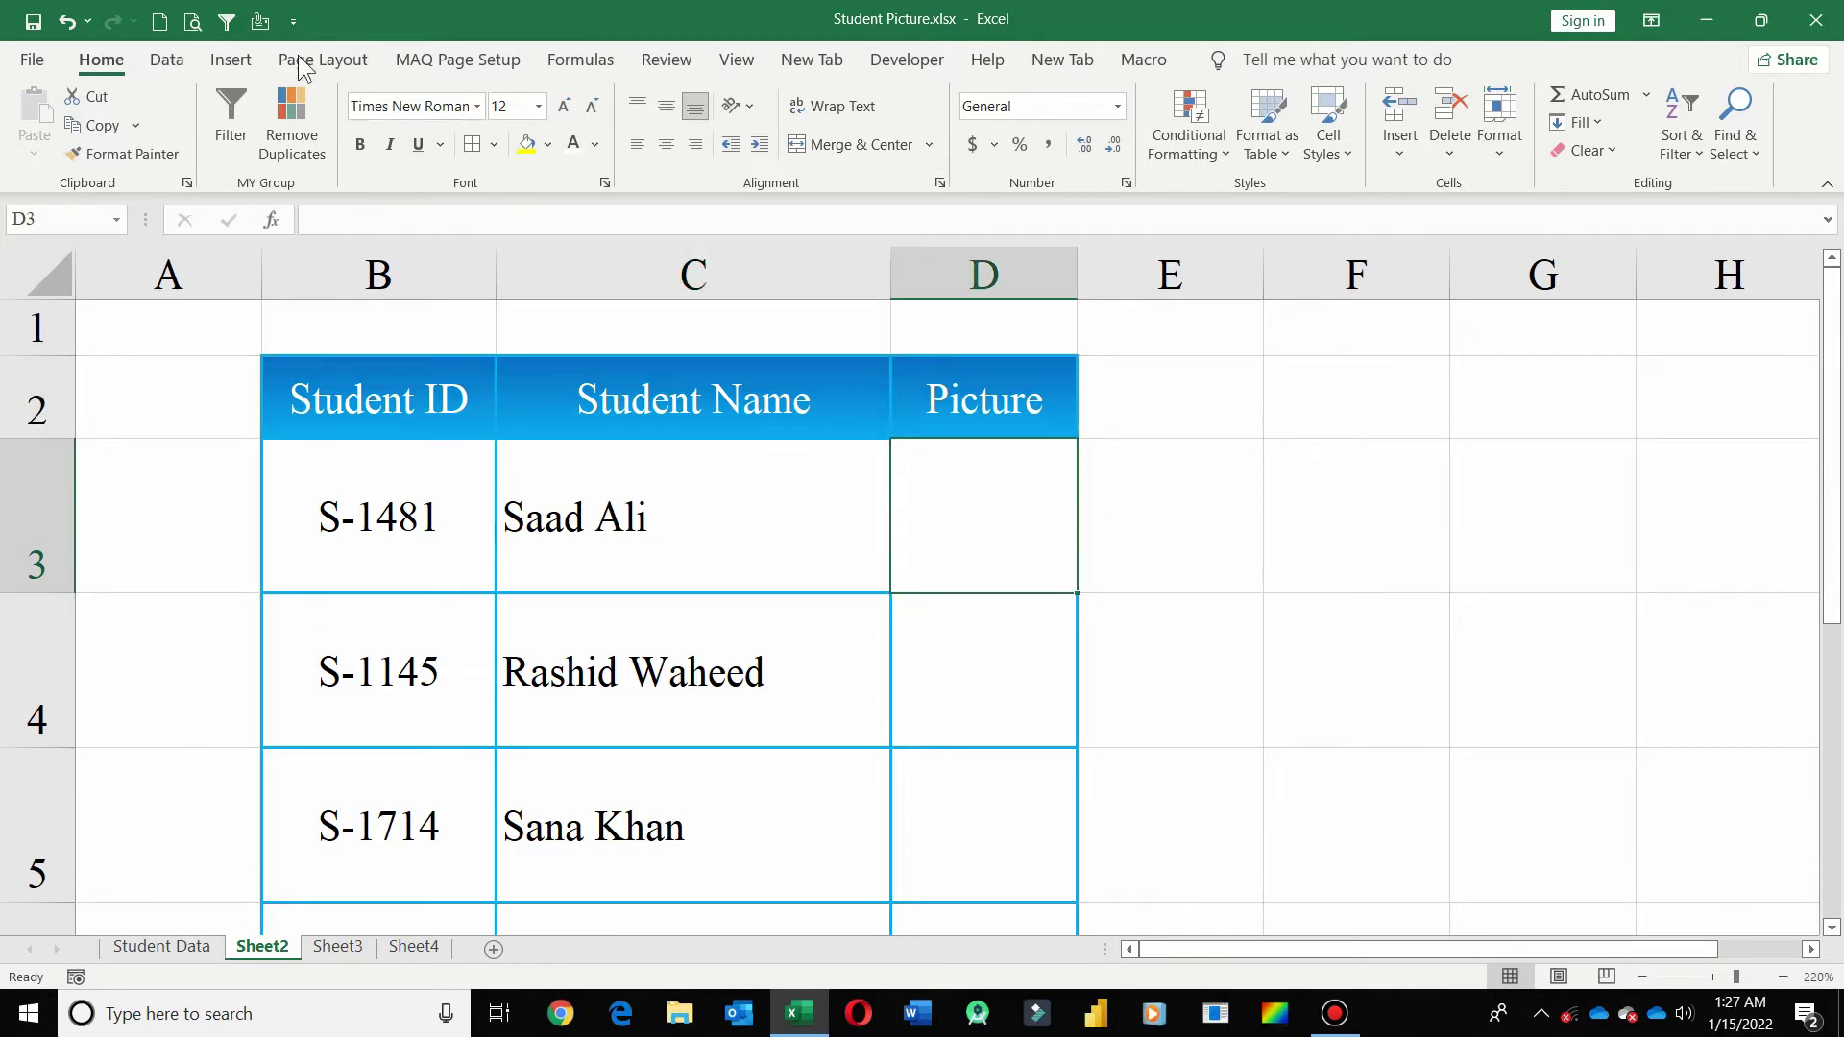
Insert s3.png from this device at cell D3 and begin lowering its height.
click(242, 56)
click(270, 95)
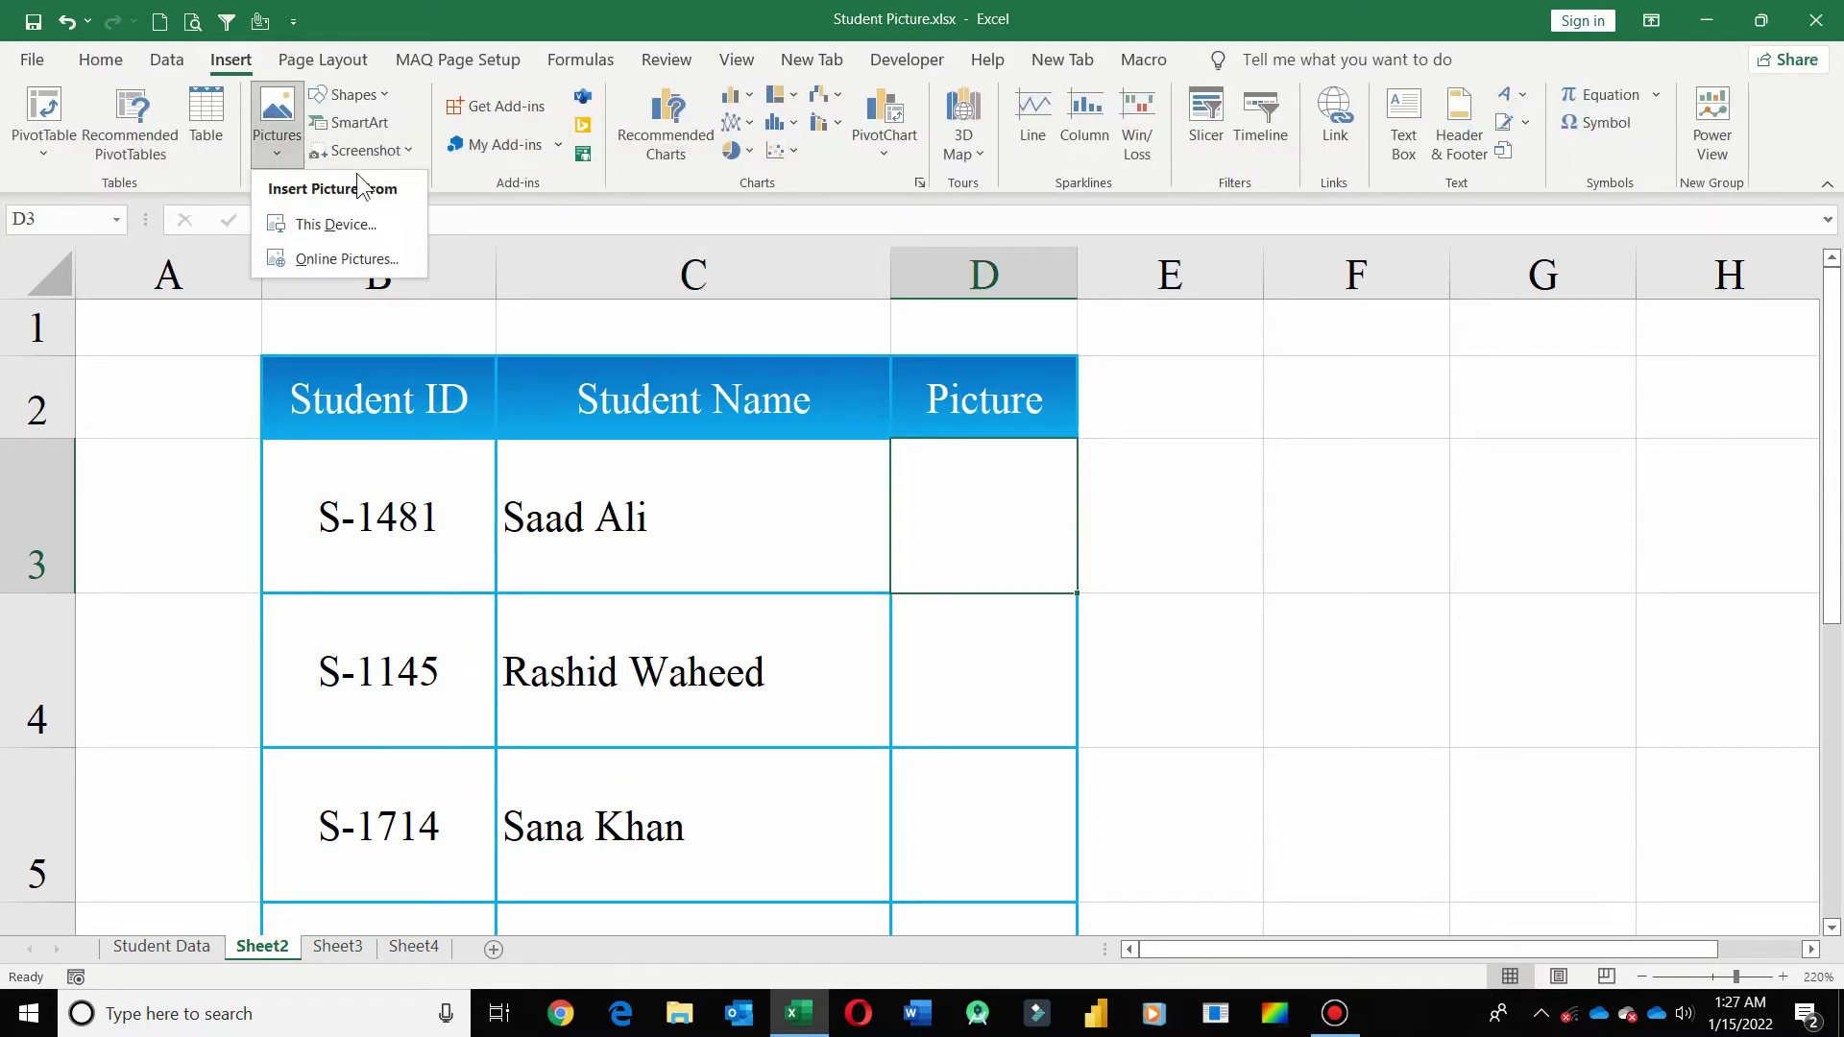
click(338, 224)
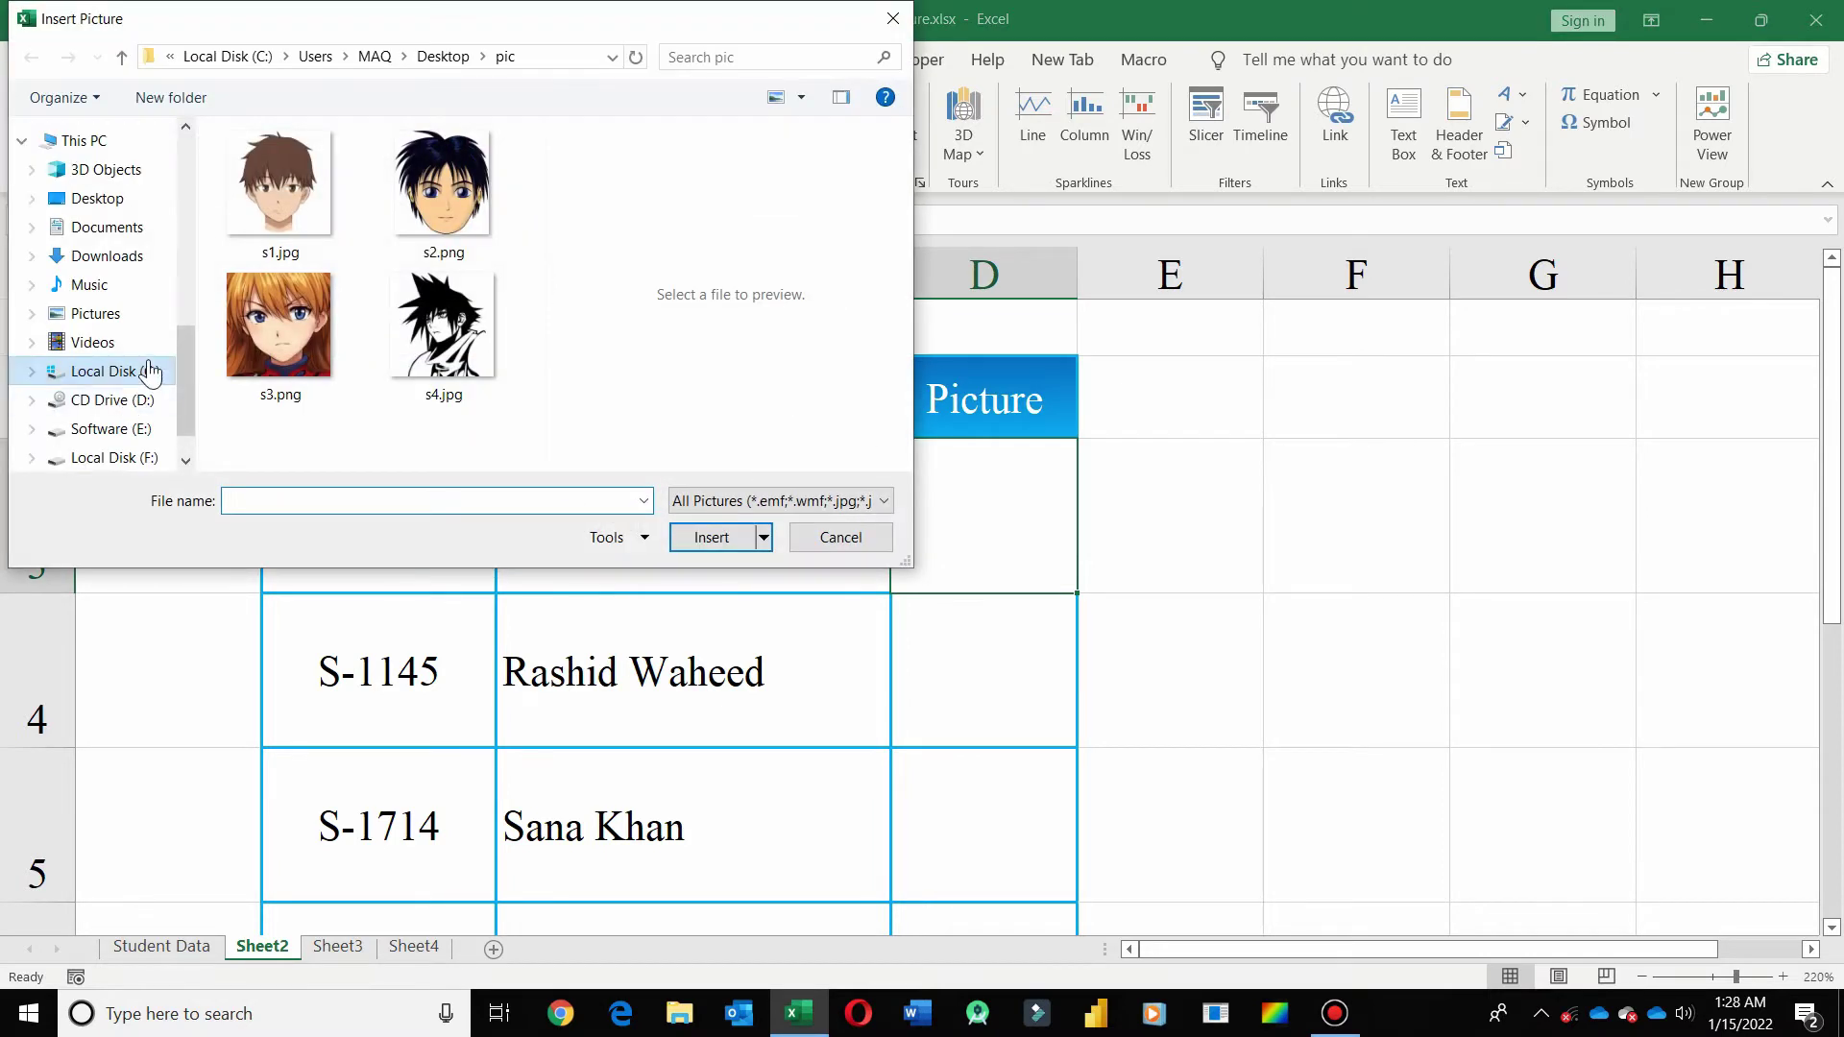
click(279, 327)
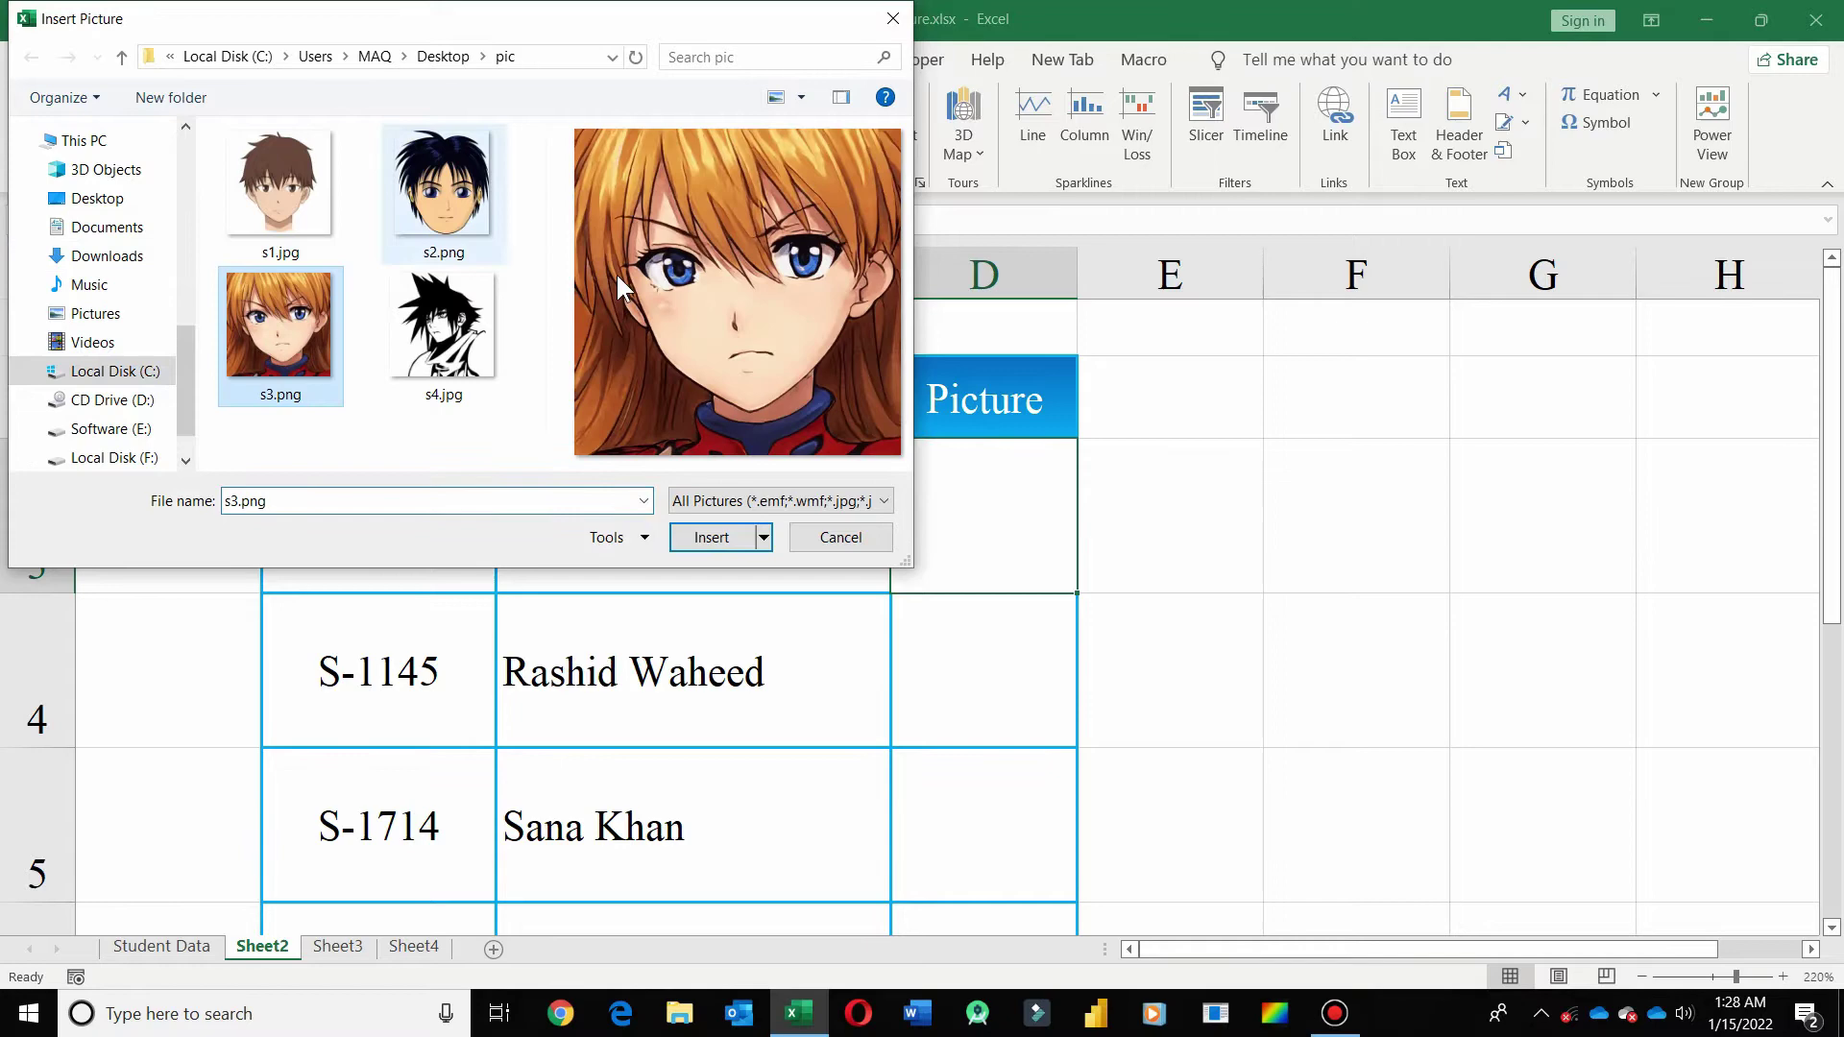
click(689, 539)
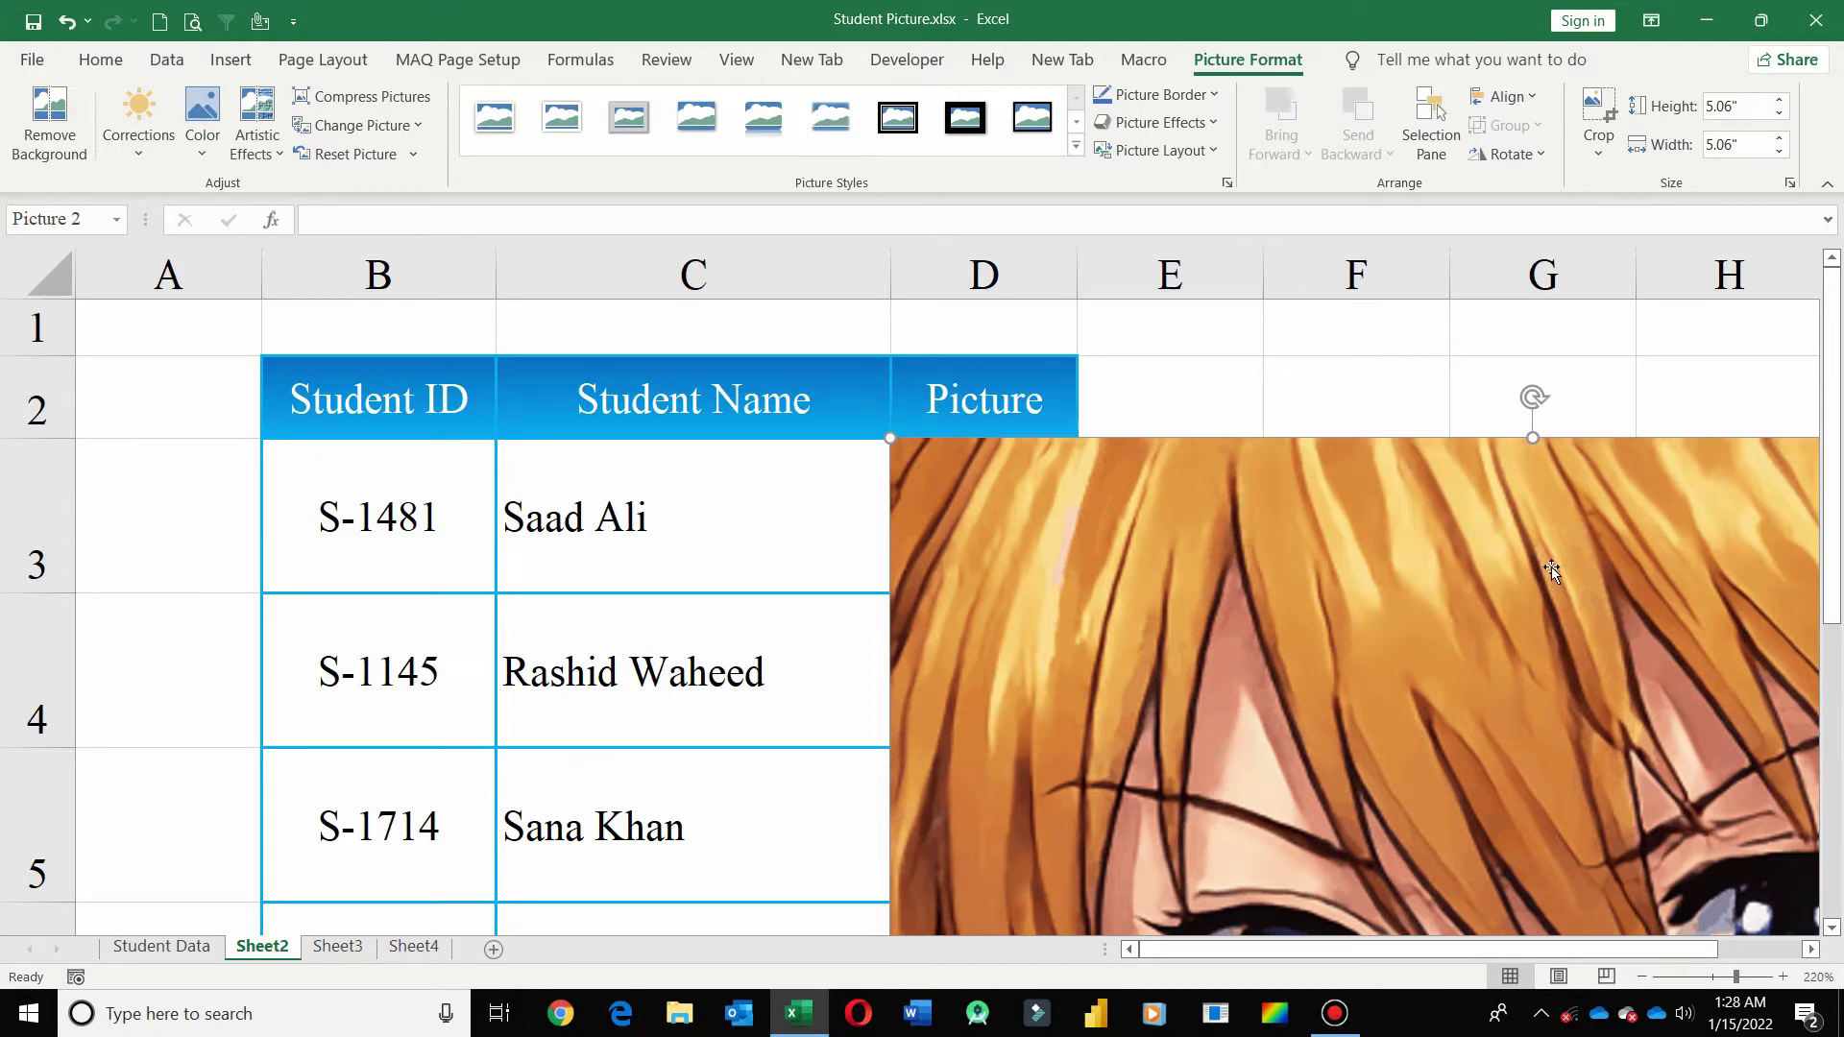
click(1778, 112)
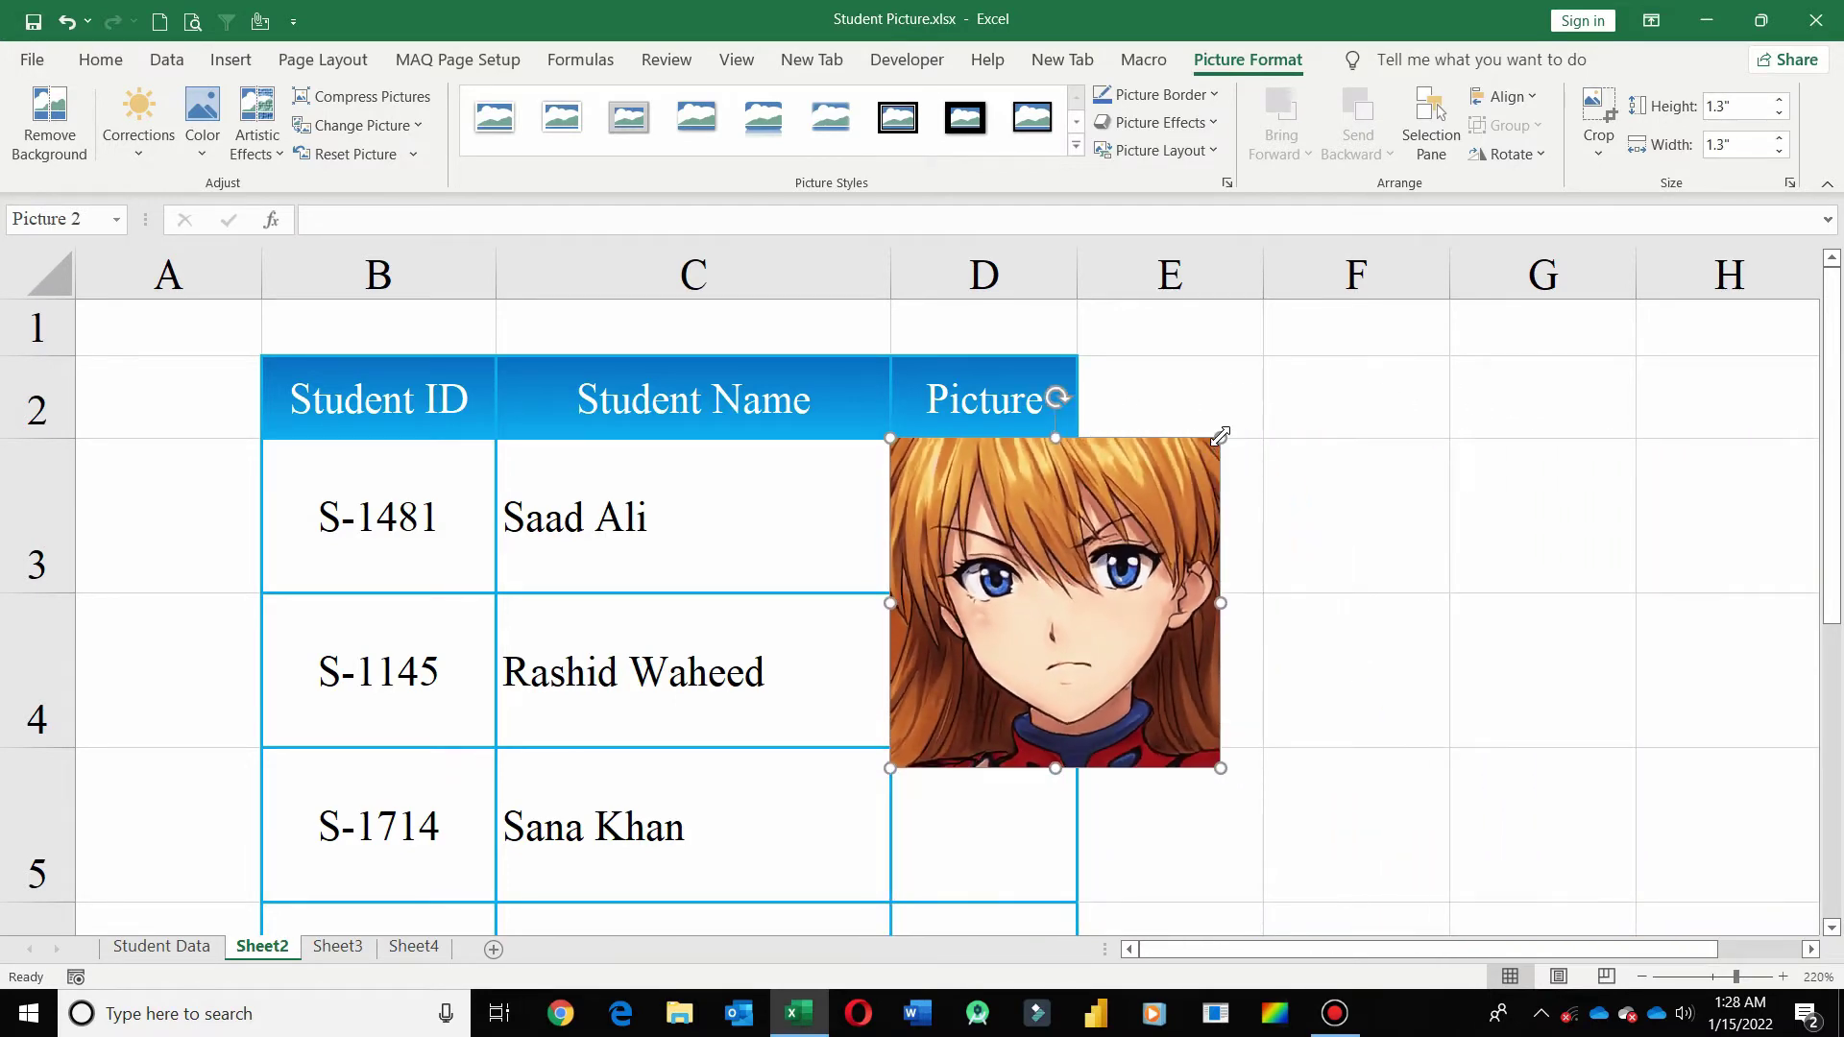
Shrink the portrait to 0.62" square, move it into D5, and narrow column D to fit.
drag(1220, 436, 1185, 472)
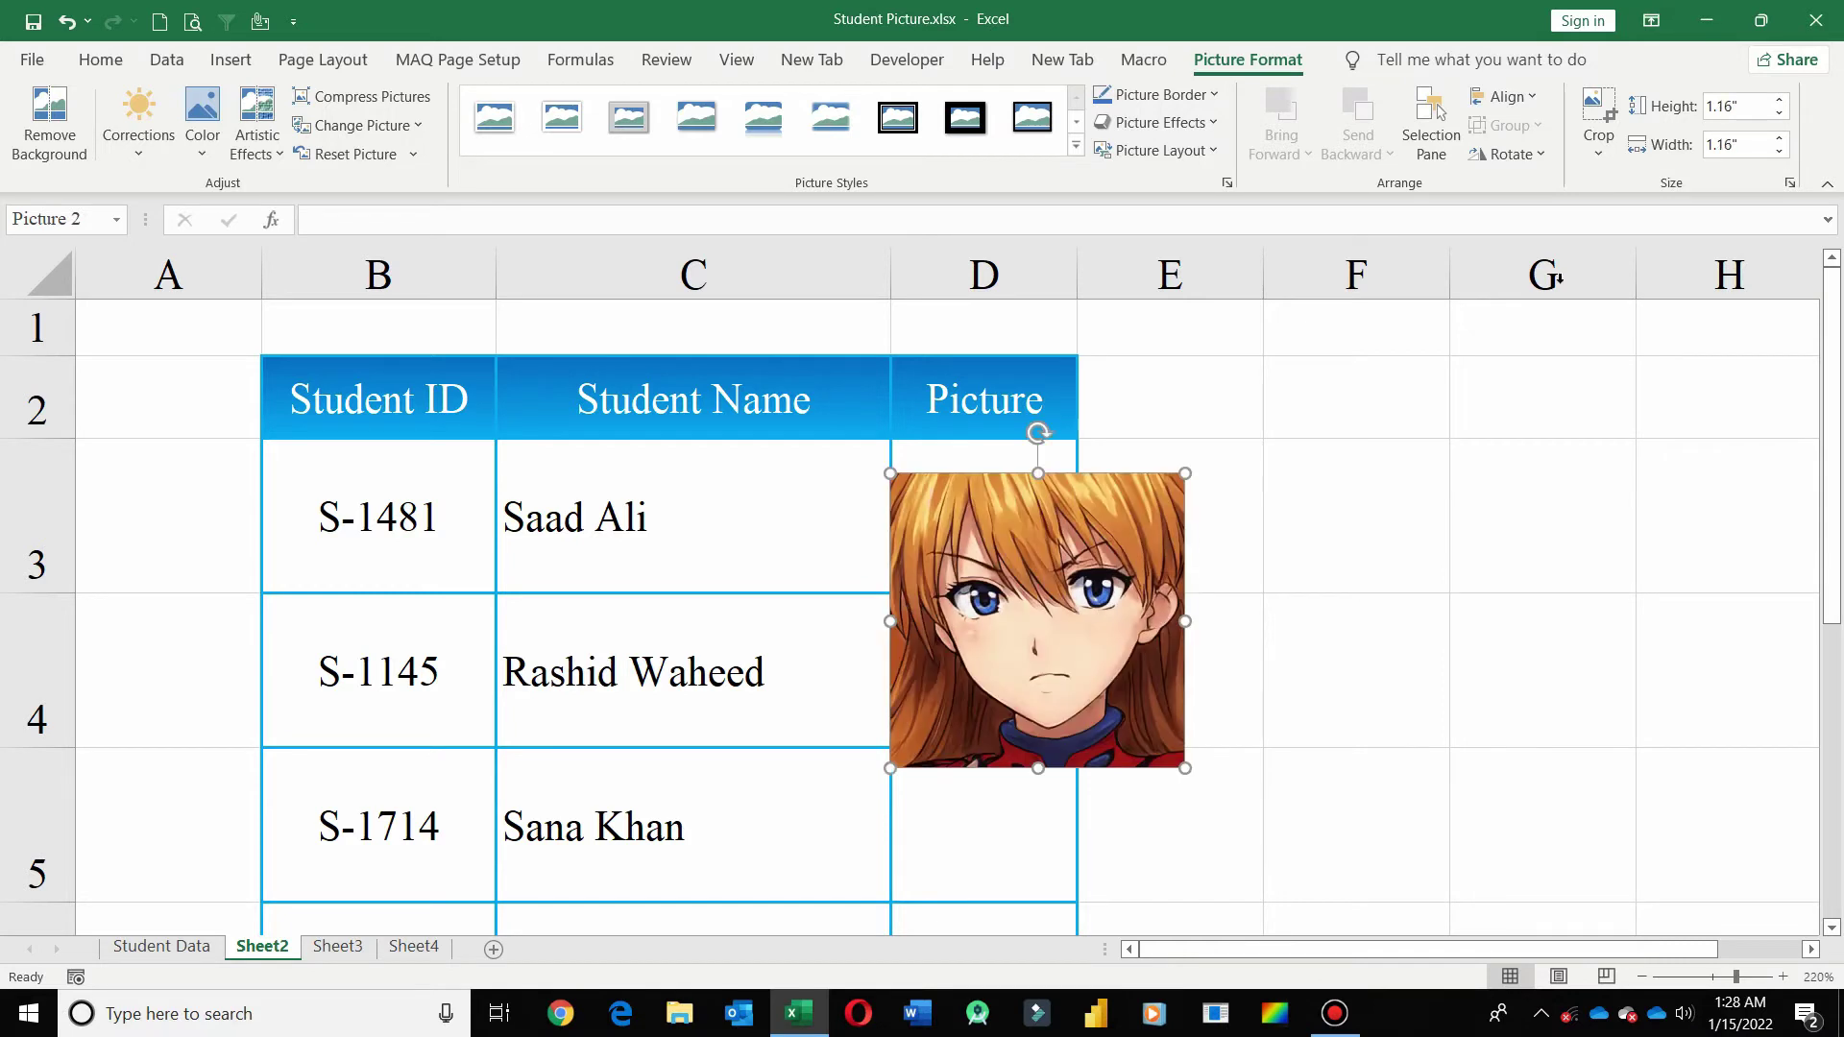
click(1778, 113)
click(1779, 113)
click(1779, 113)
click(1778, 113)
click(1778, 113)
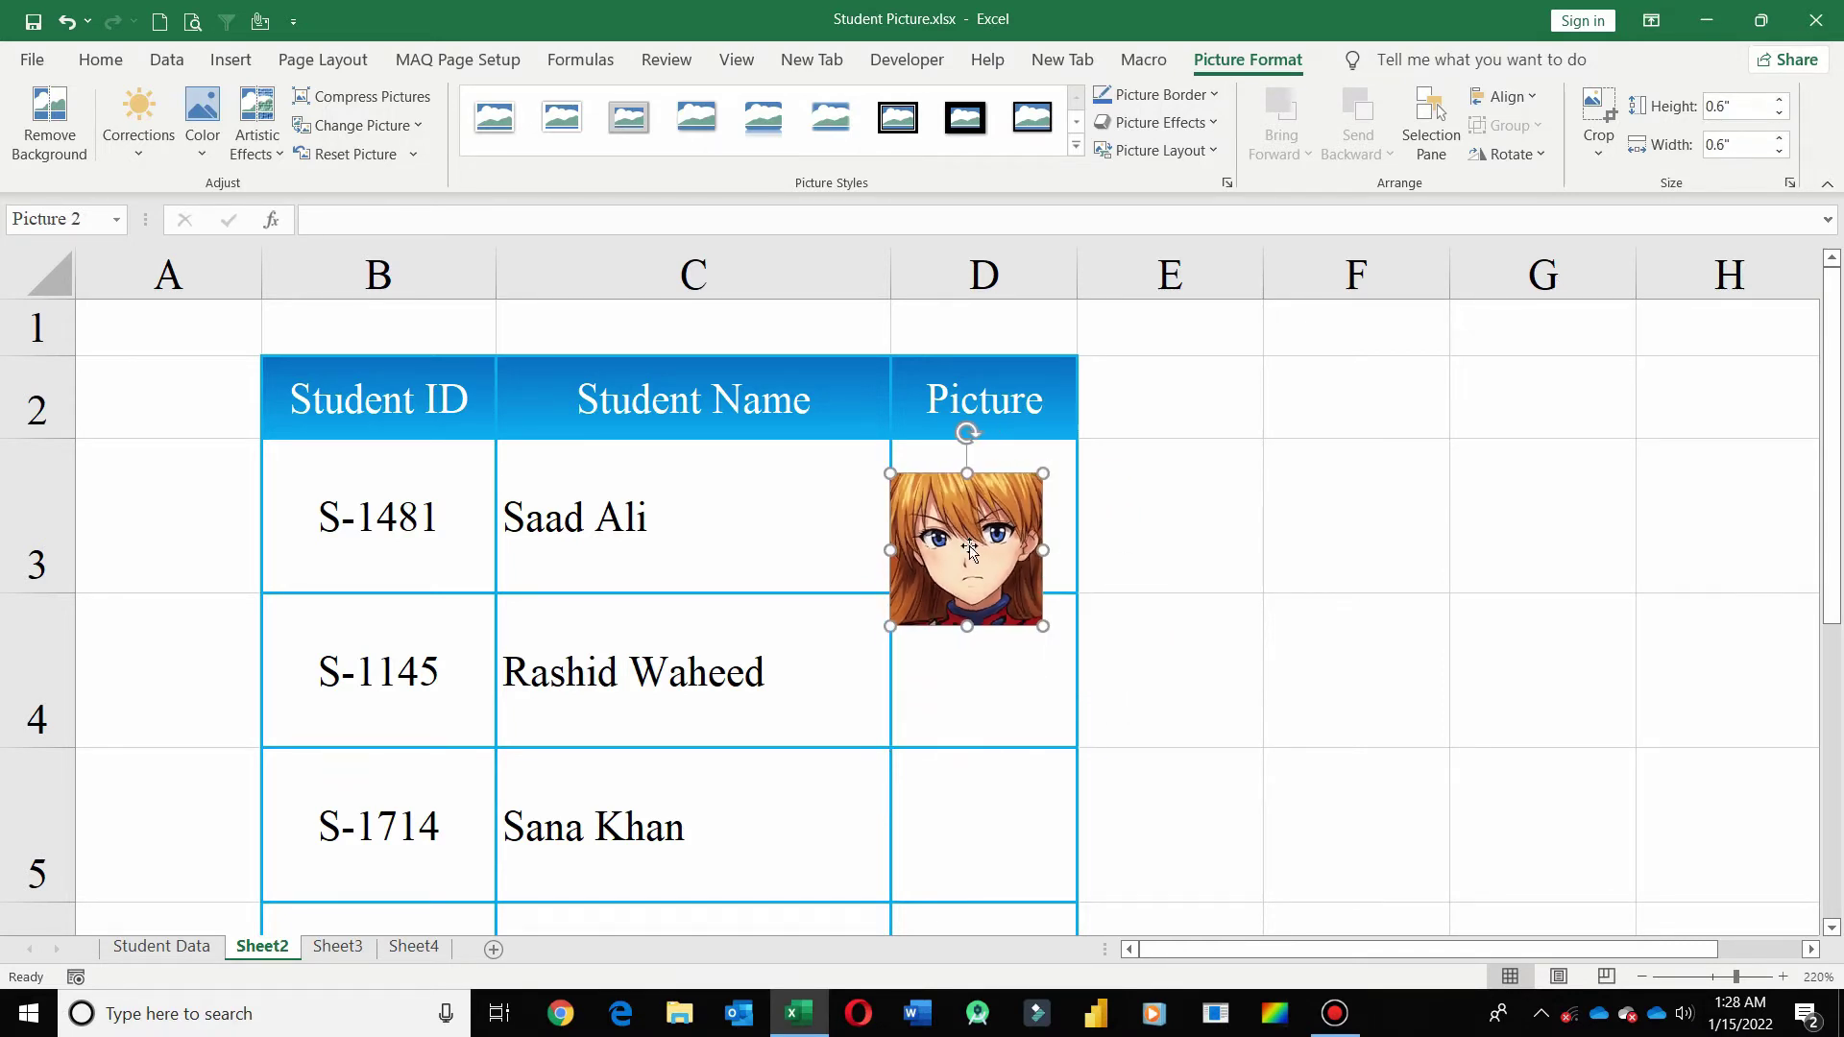
drag(971, 565, 968, 817)
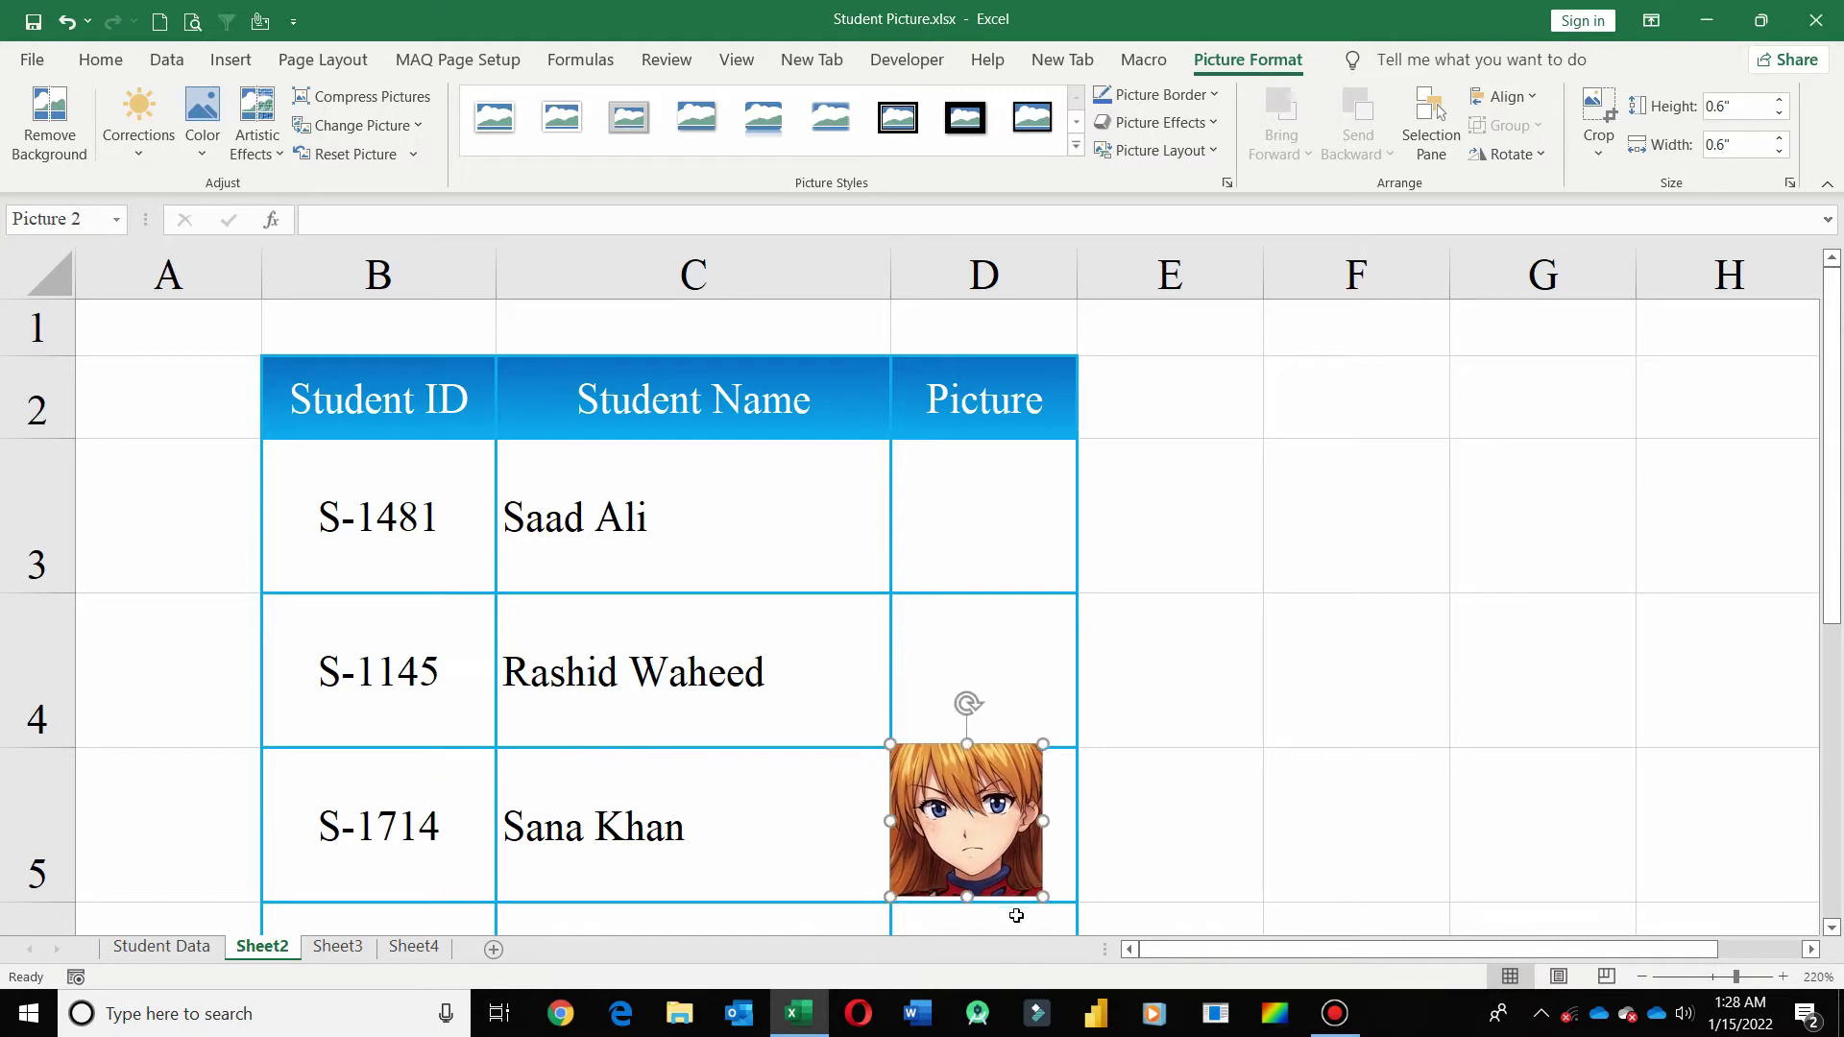
drag(1046, 898, 1046, 901)
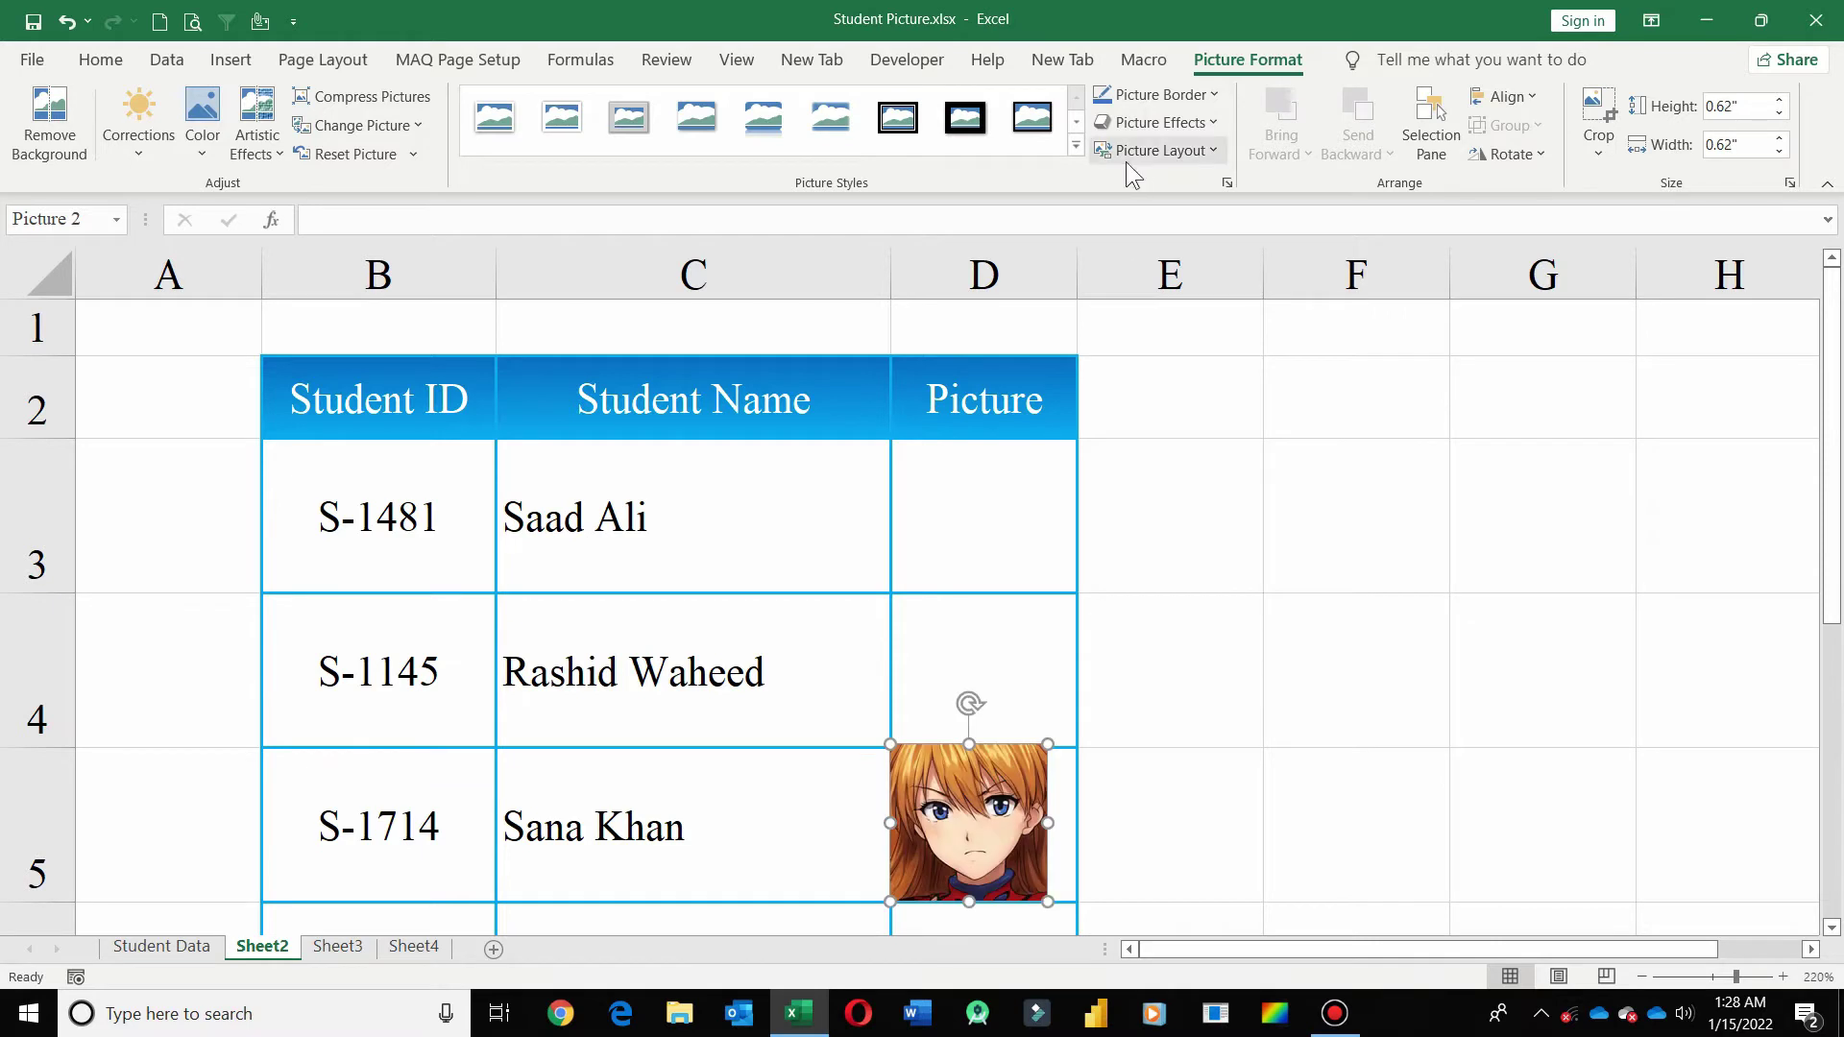
drag(1075, 277, 1045, 269)
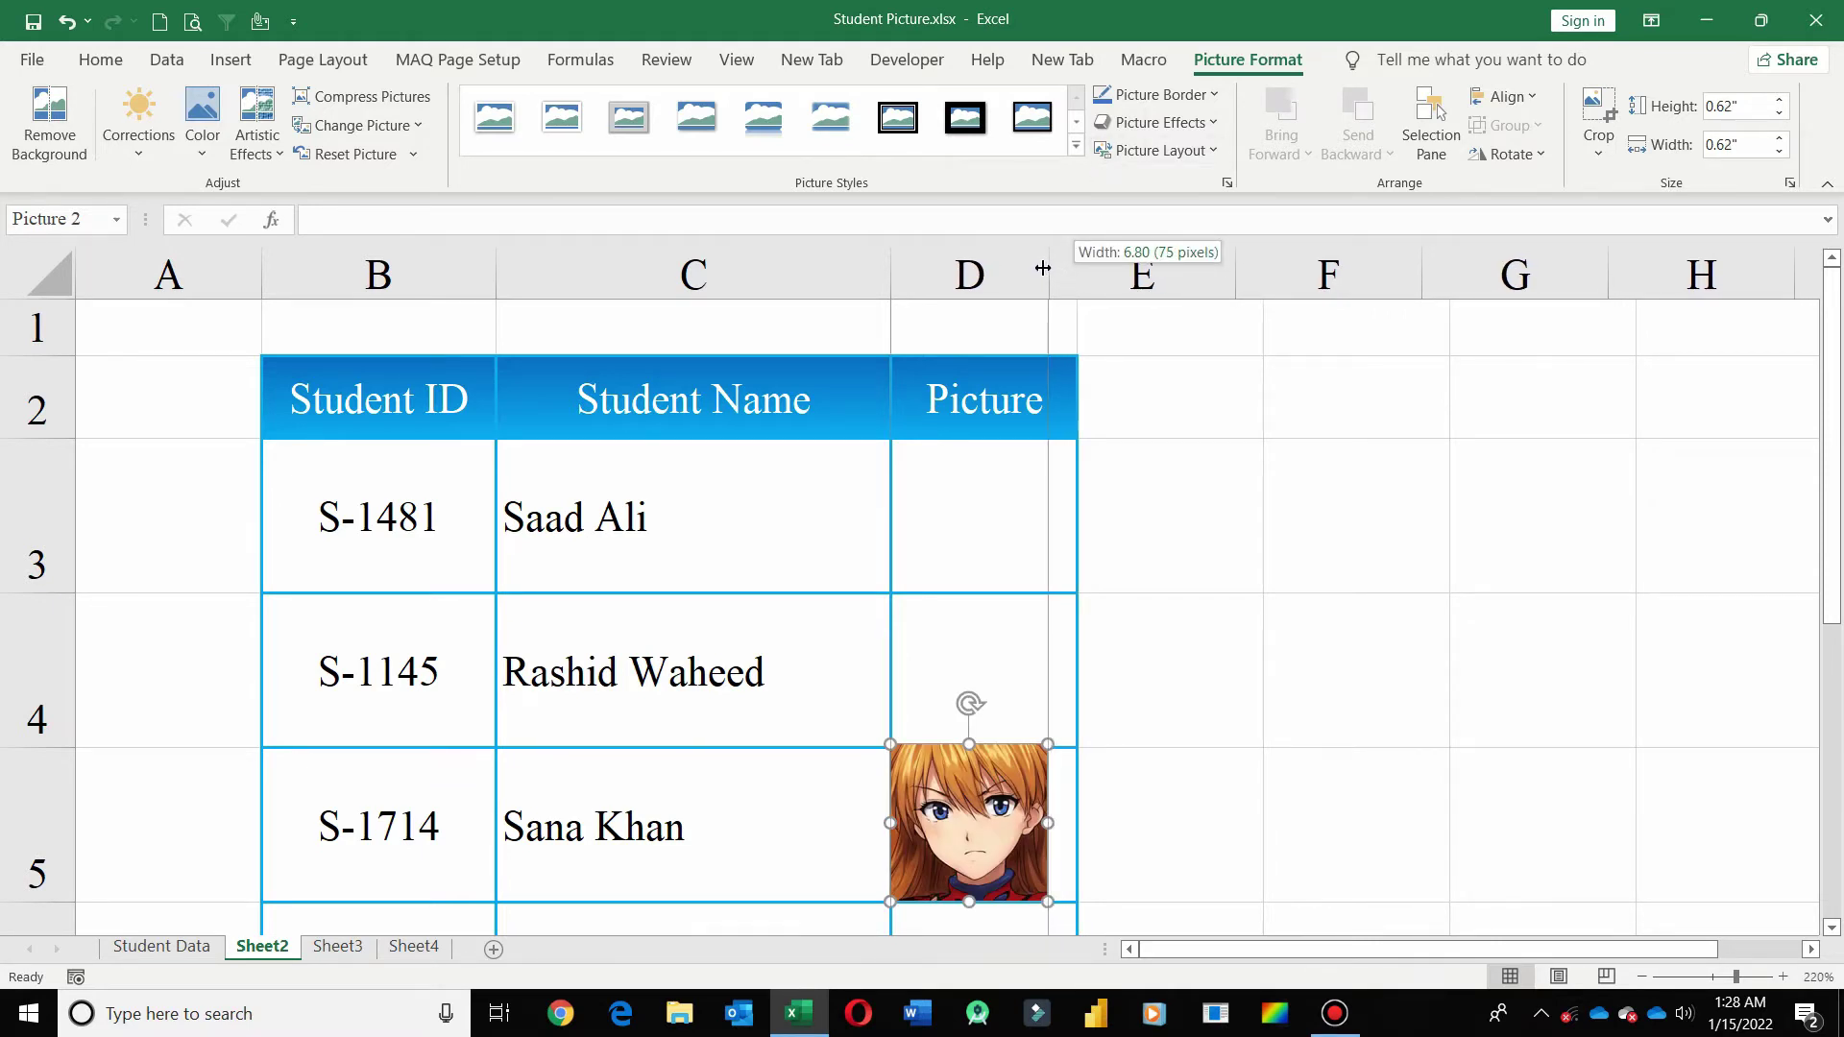
drag(1045, 270, 1047, 271)
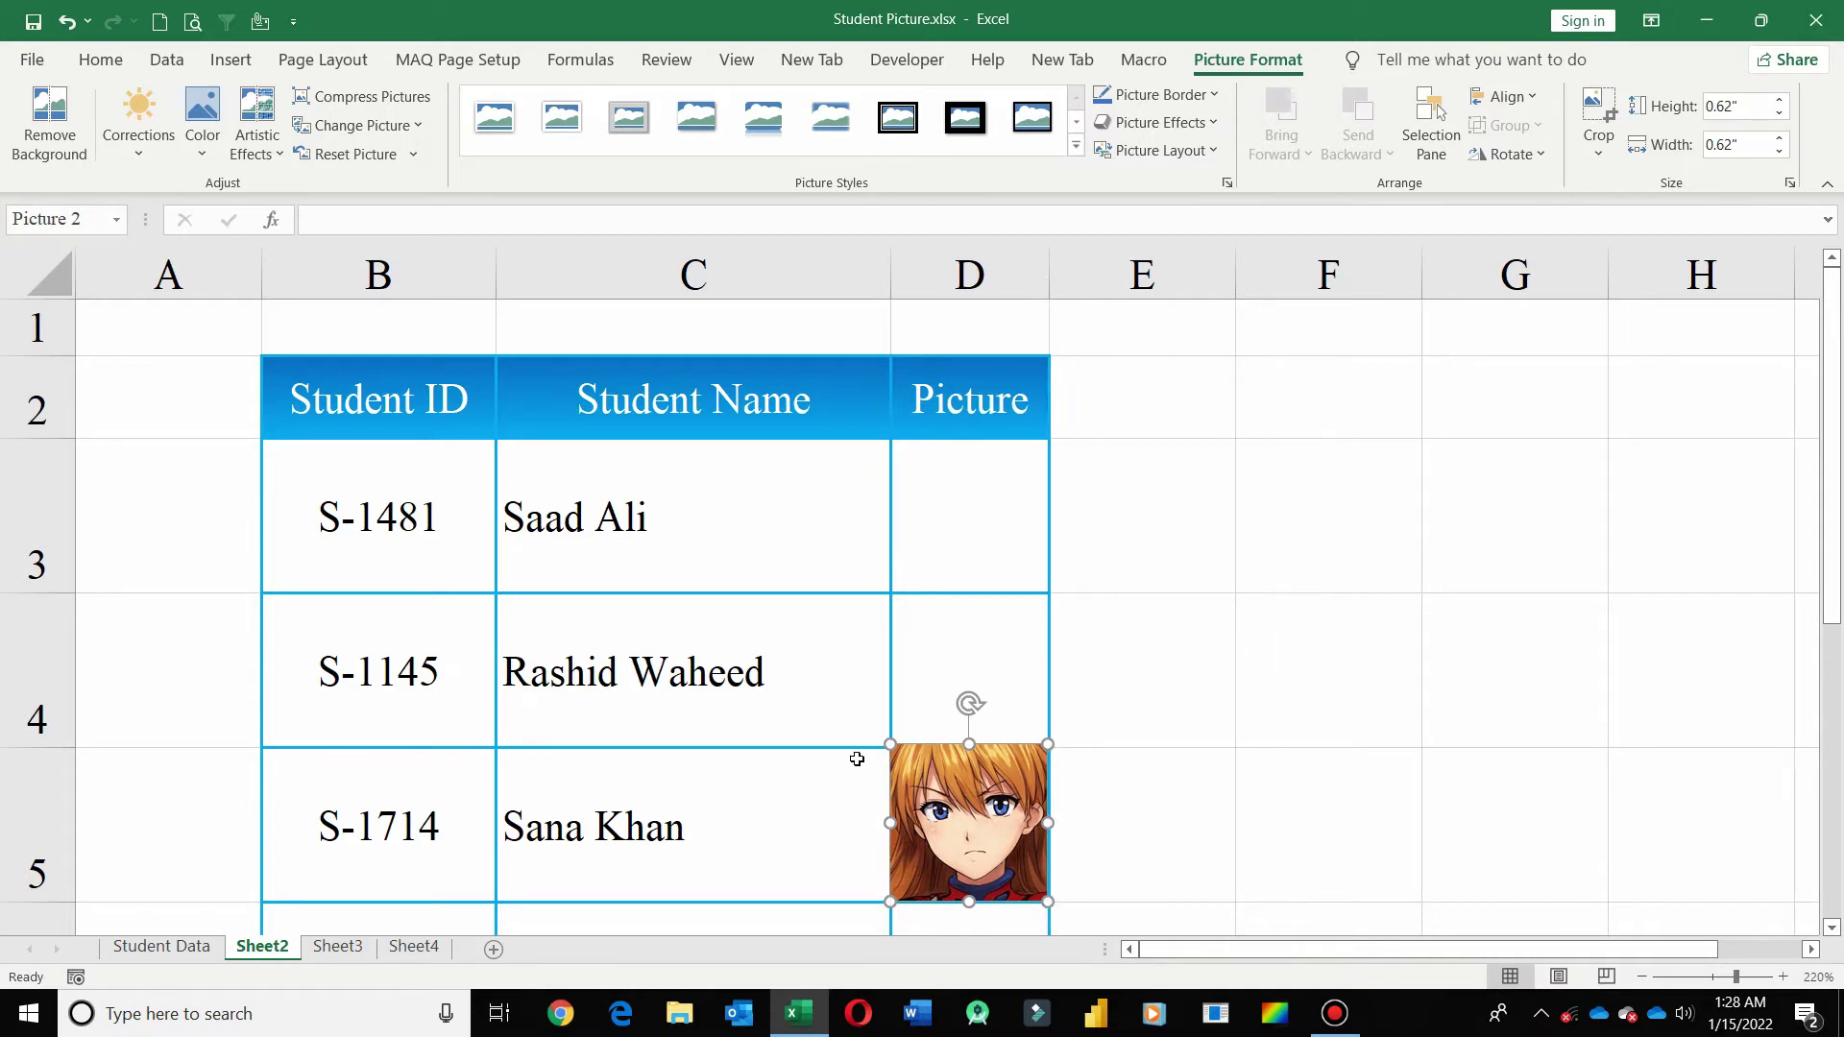
Set the D5 portrait to 'Move and size with cells' and test by resizing column D.
right_click(1023, 808)
click(1095, 749)
scroll(1825, 576, down, 3)
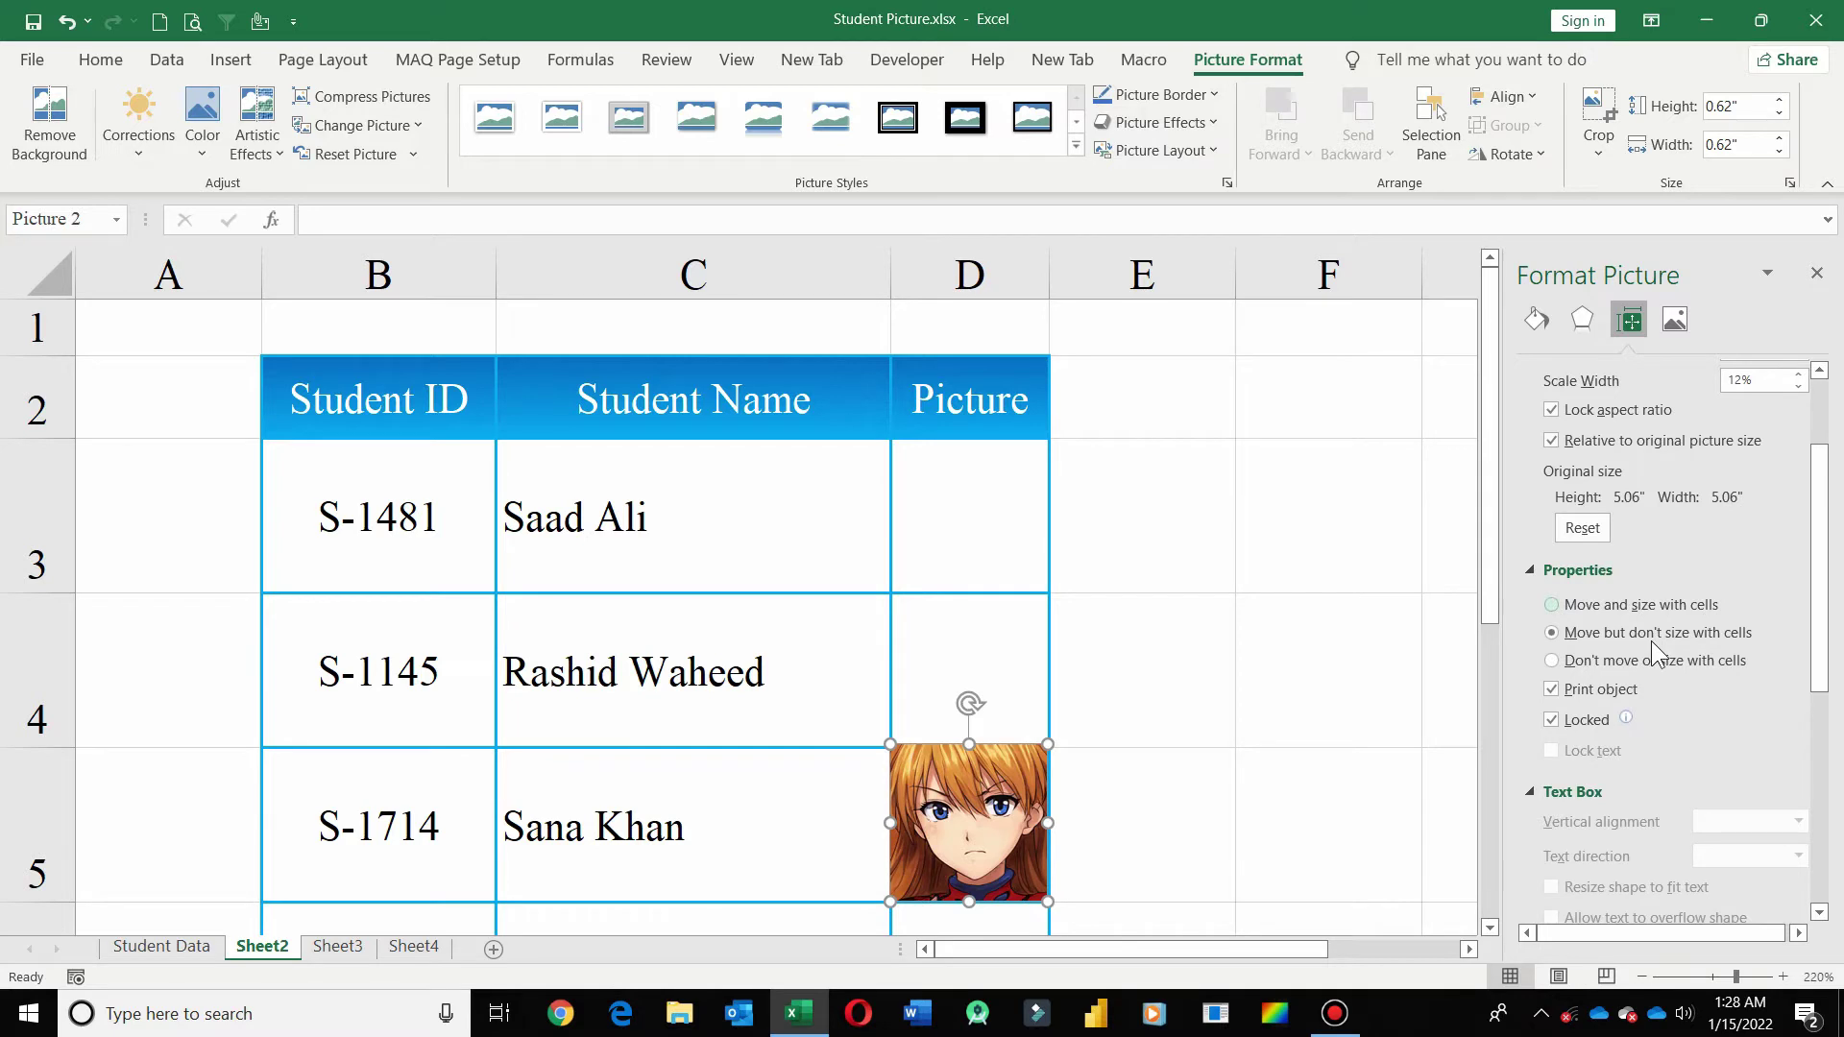
drag(29, 902, 32, 904)
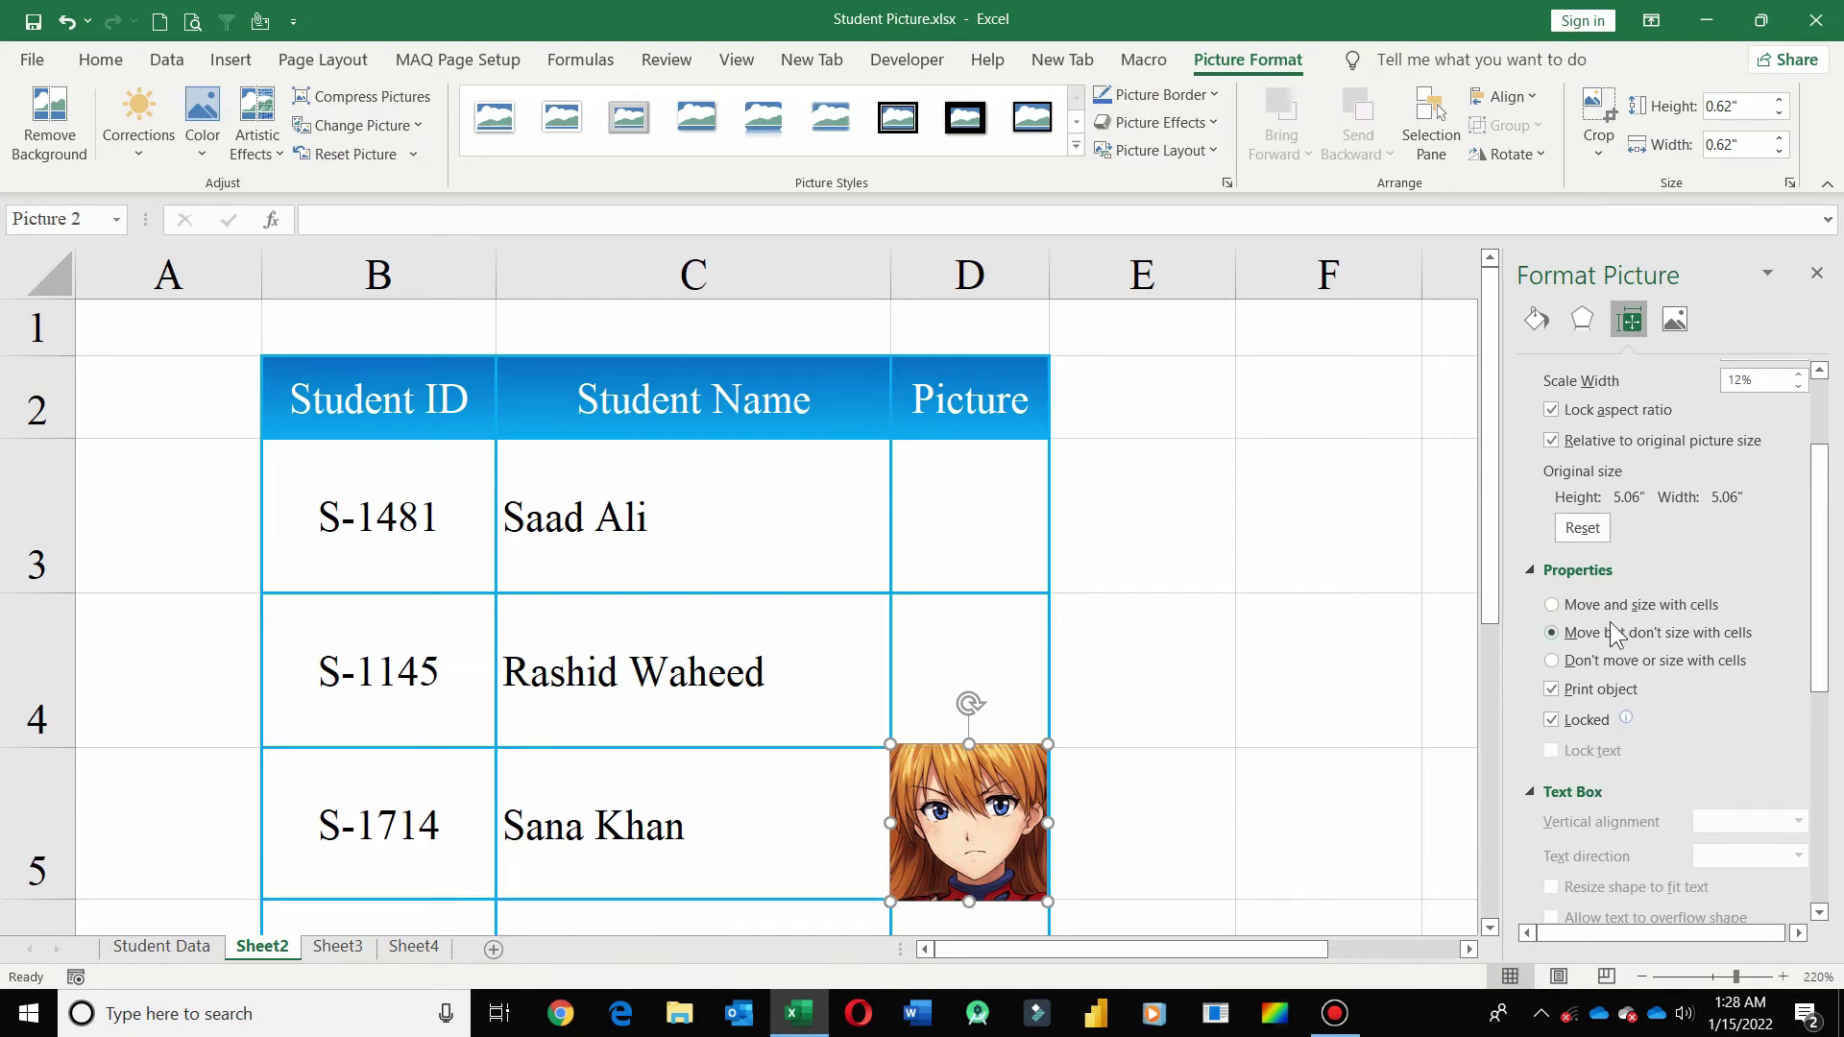
click(1615, 605)
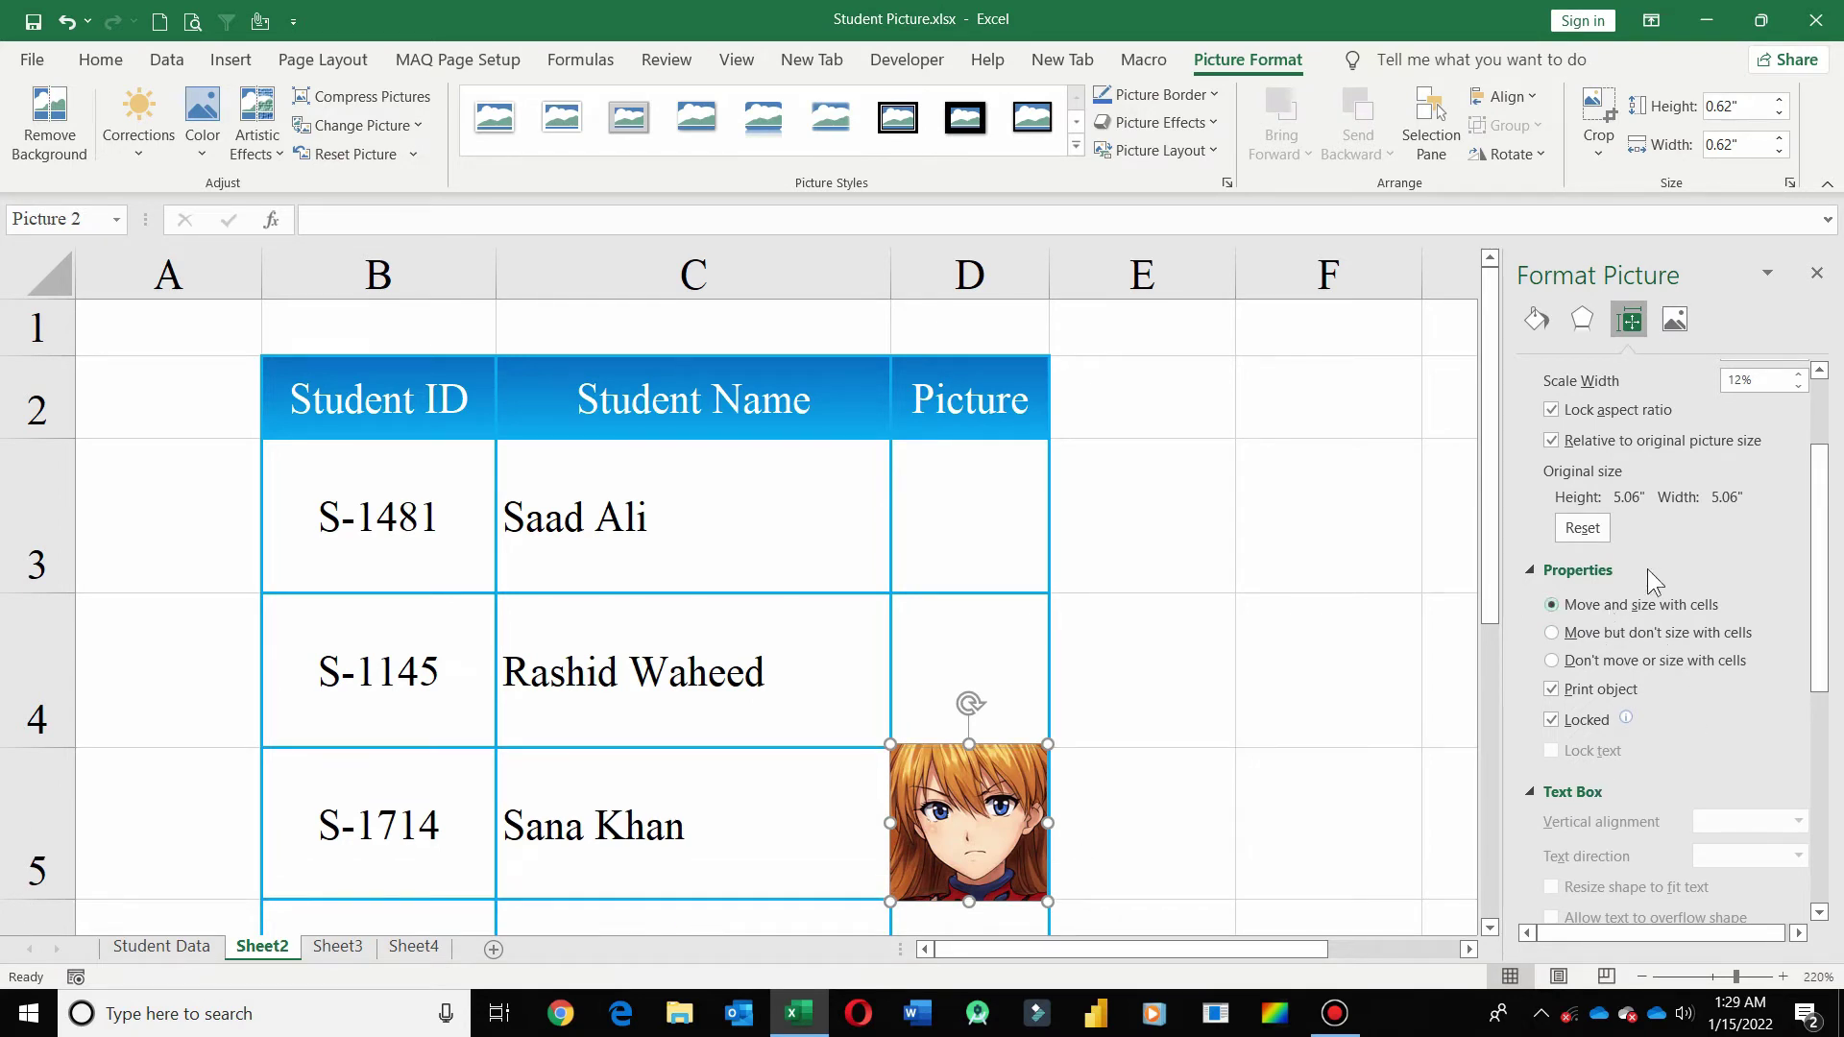
click(1816, 272)
mouse_move(1050, 278)
mouse_down()
mouse_move(1013, 279)
mouse_move(1046, 276)
mouse_up()
click(1200, 615)
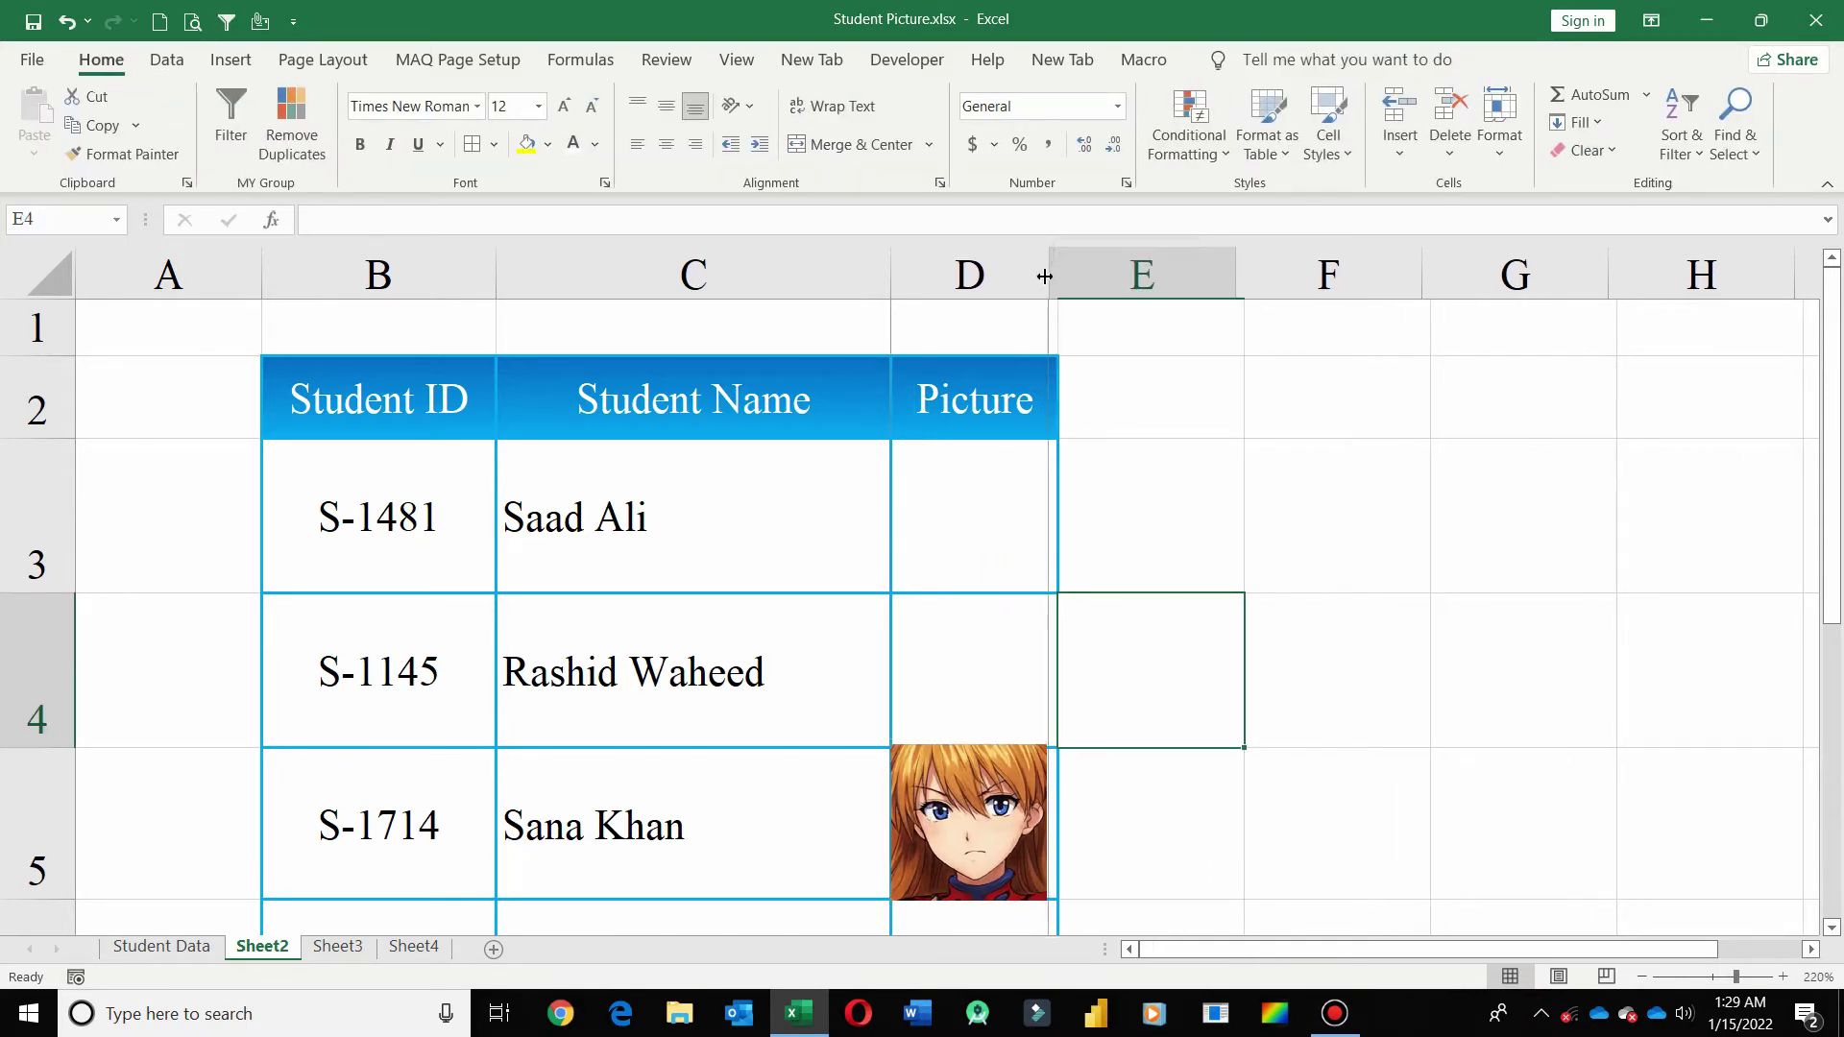
Fine-tune column D width and copy the orange-haired portrait from D5.
click(1268, 673)
click(941, 833)
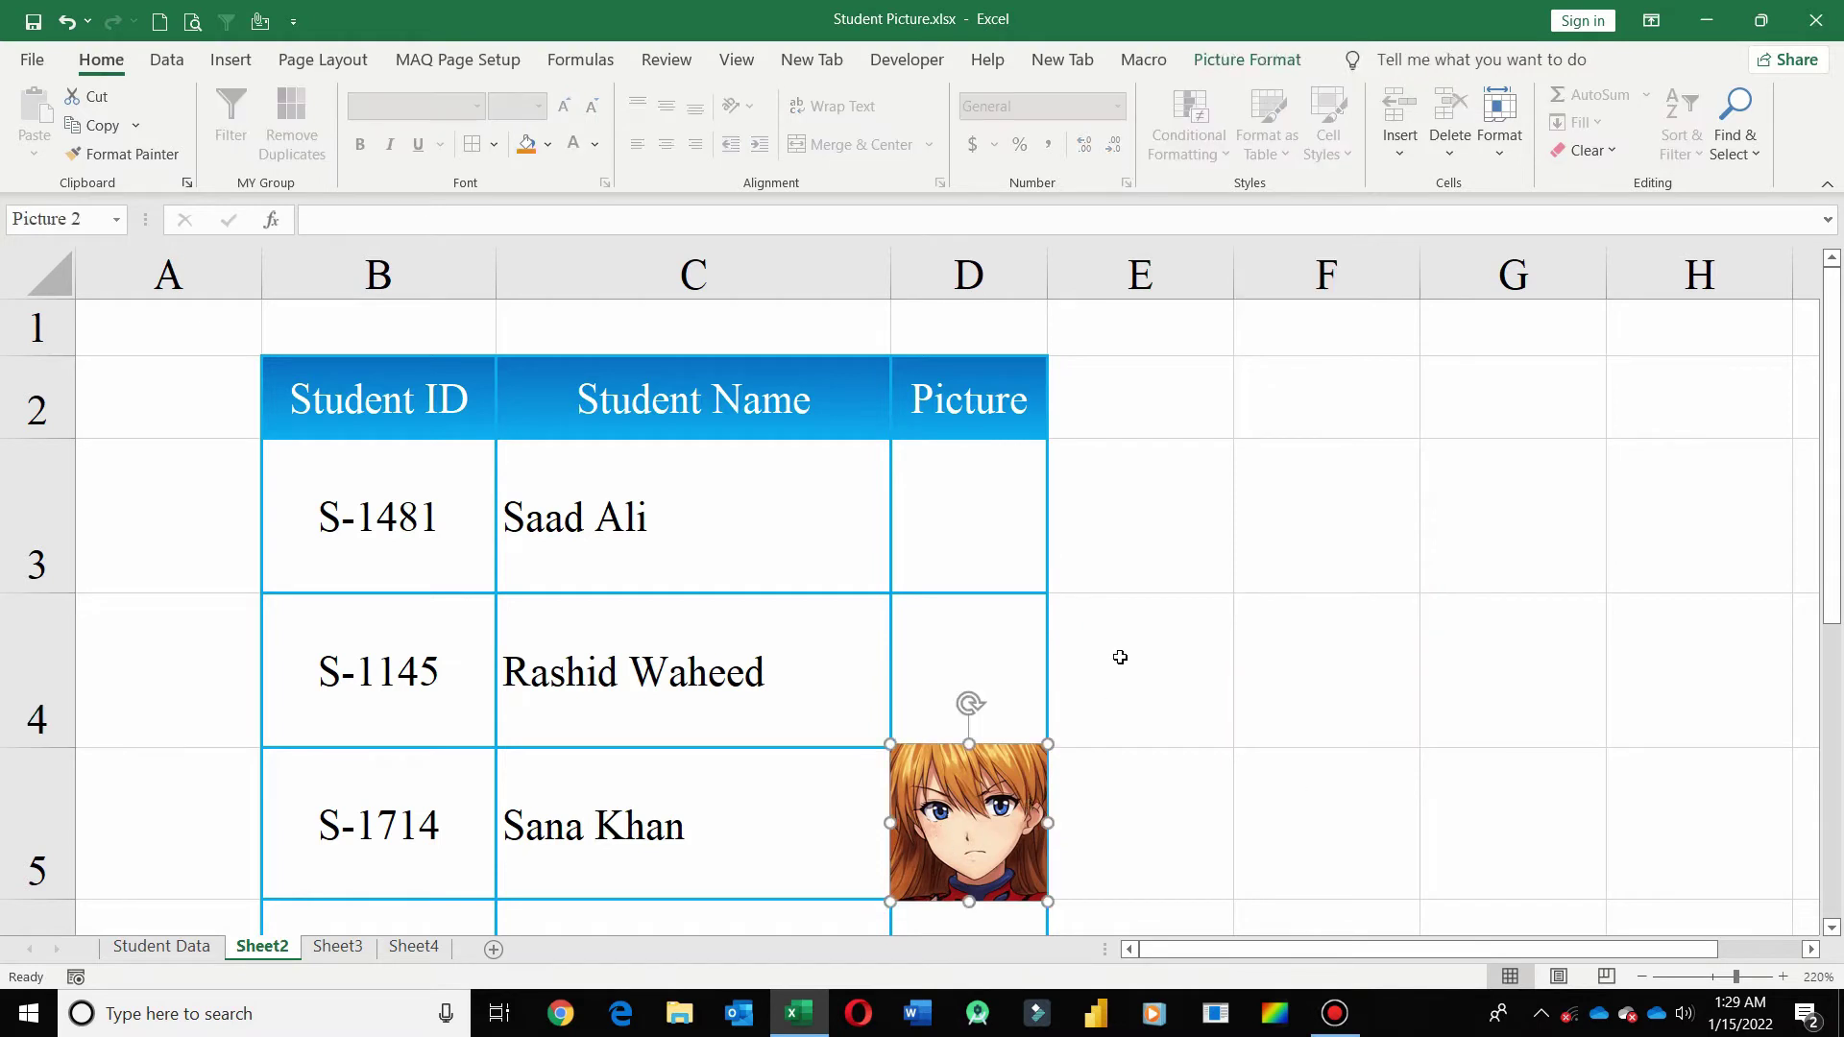
click(1128, 552)
drag(1839, 433, 1837, 451)
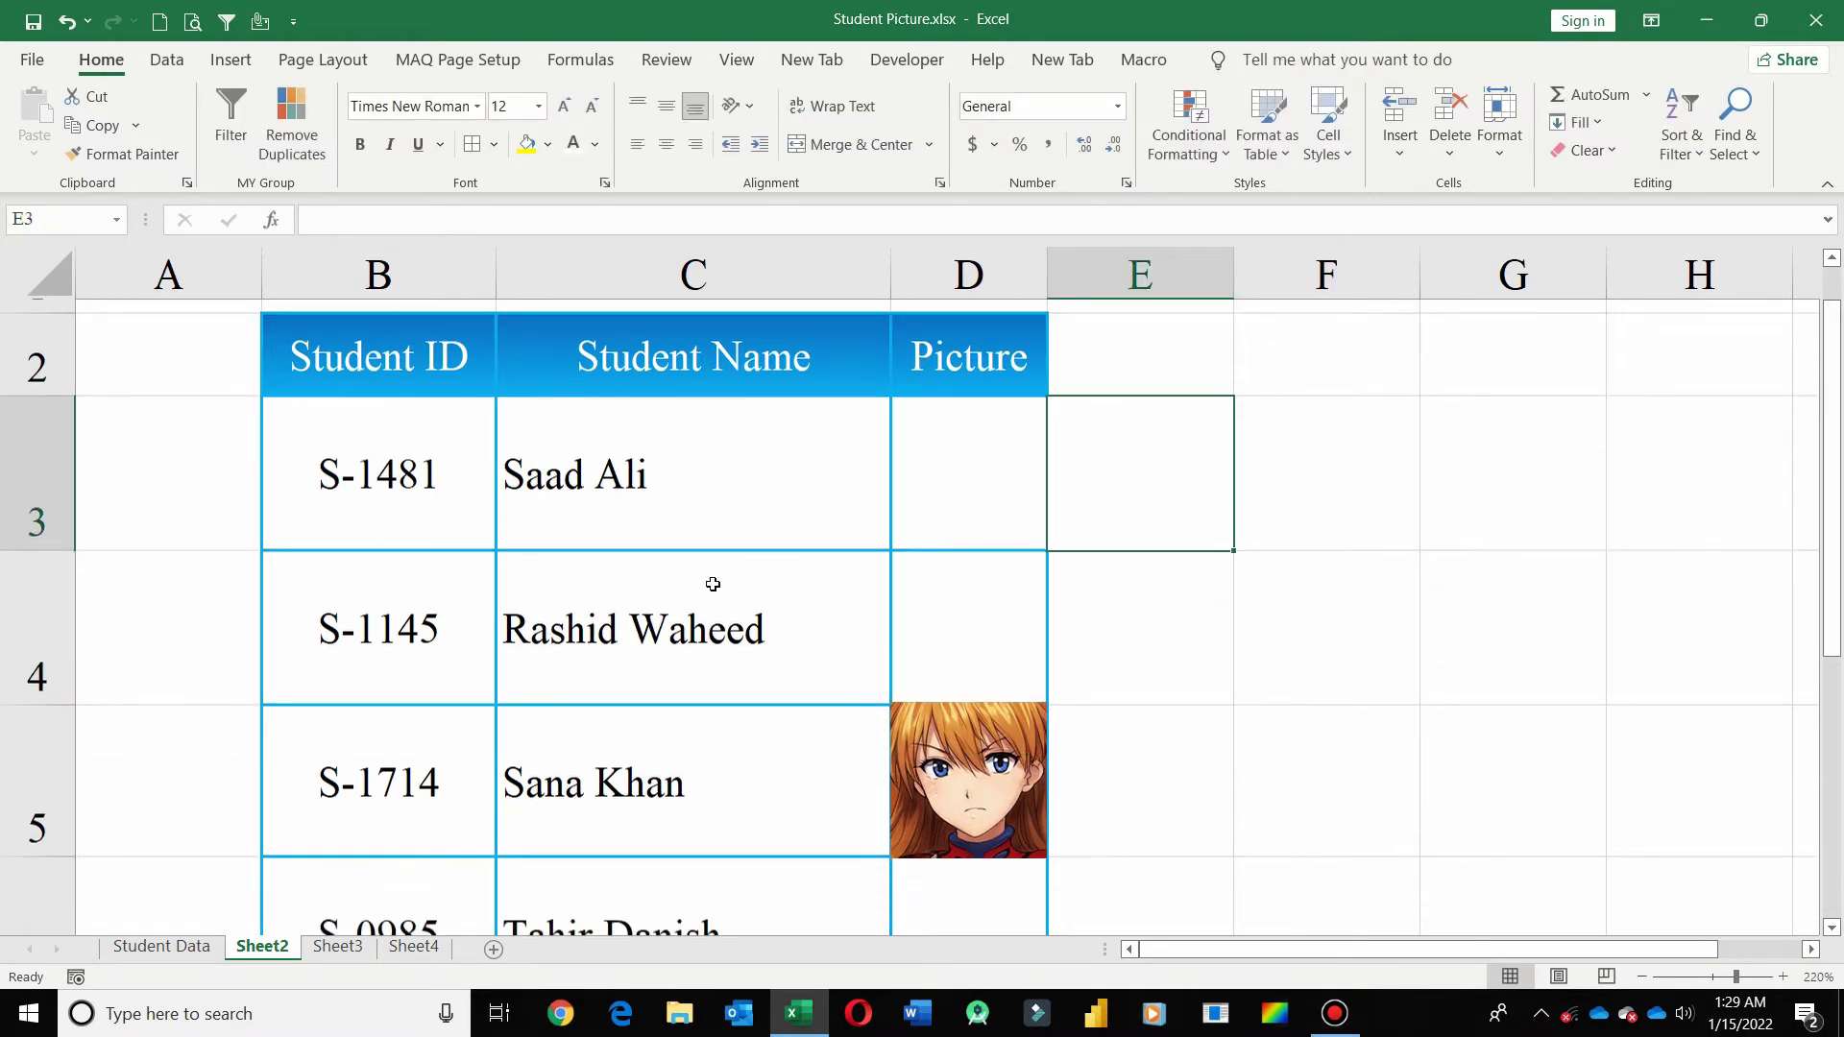
scroll(708, 584, down, 1)
click(995, 428)
click(998, 583)
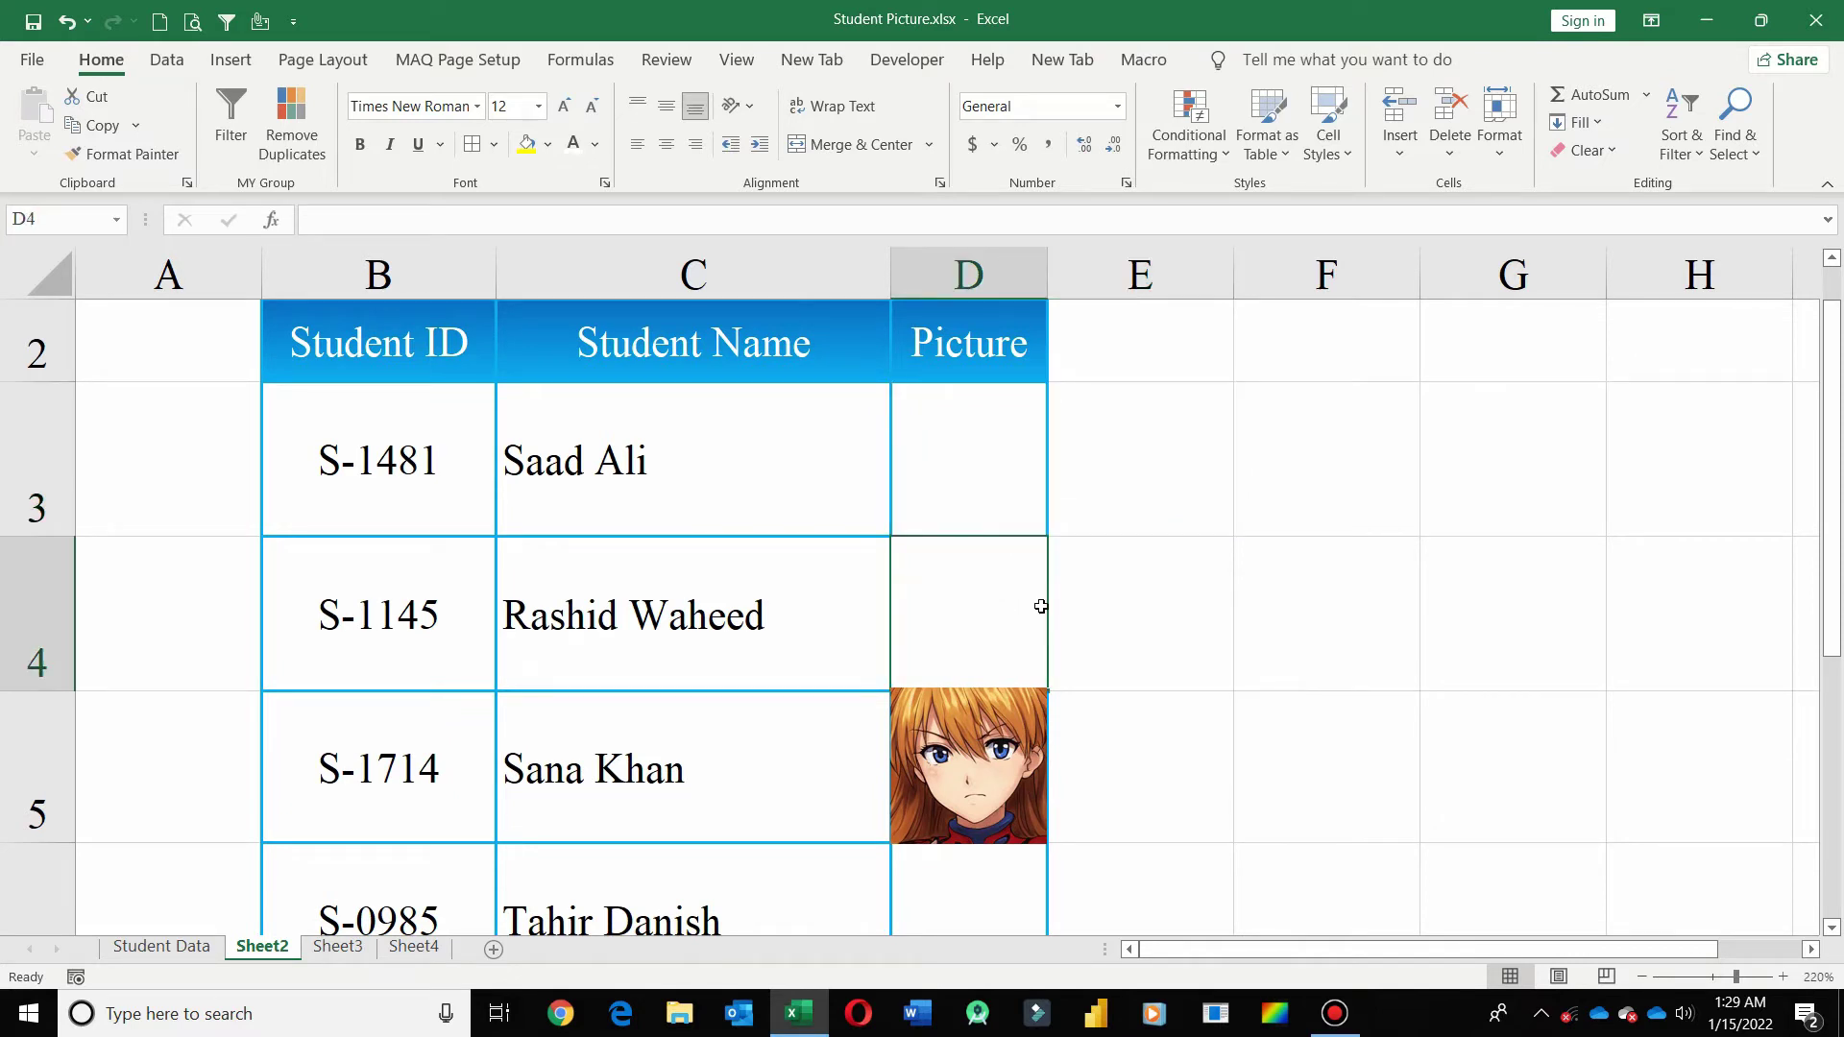
click(1002, 773)
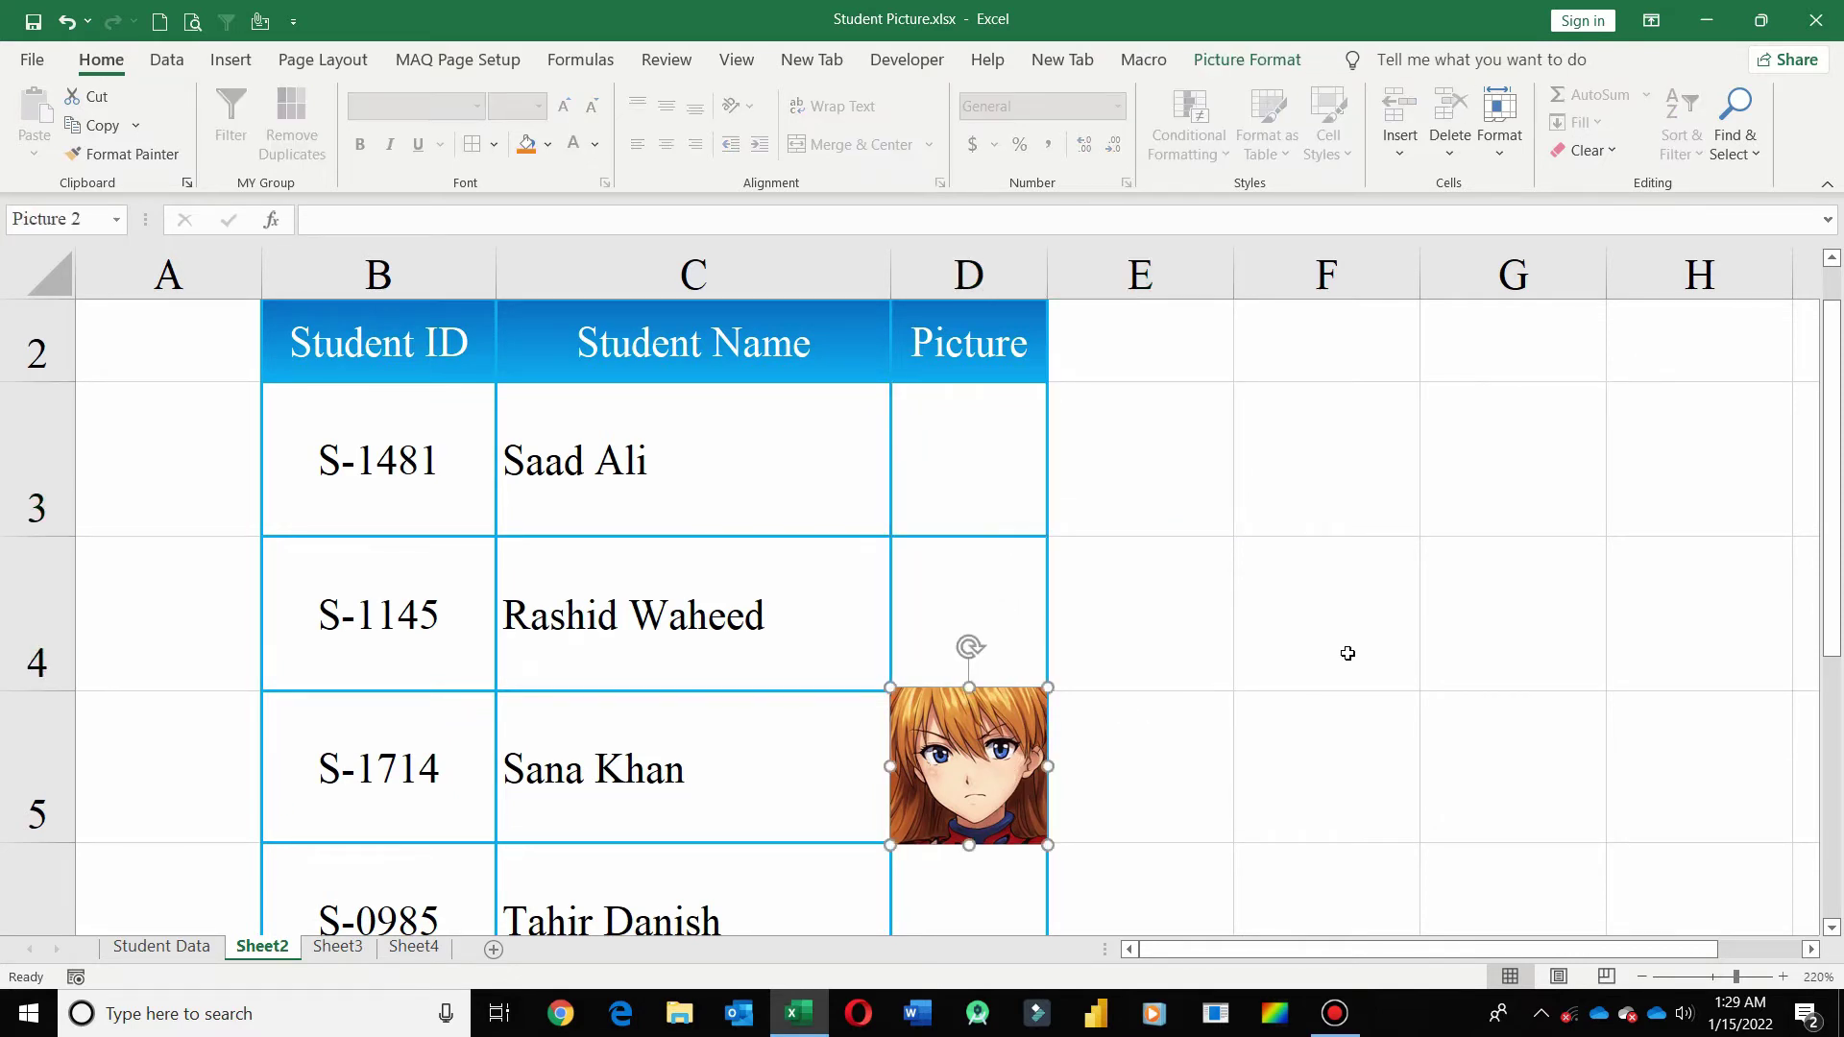
key(ctrl+c)
Paste the portrait into cells D3, D4 and D6.
click(989, 456)
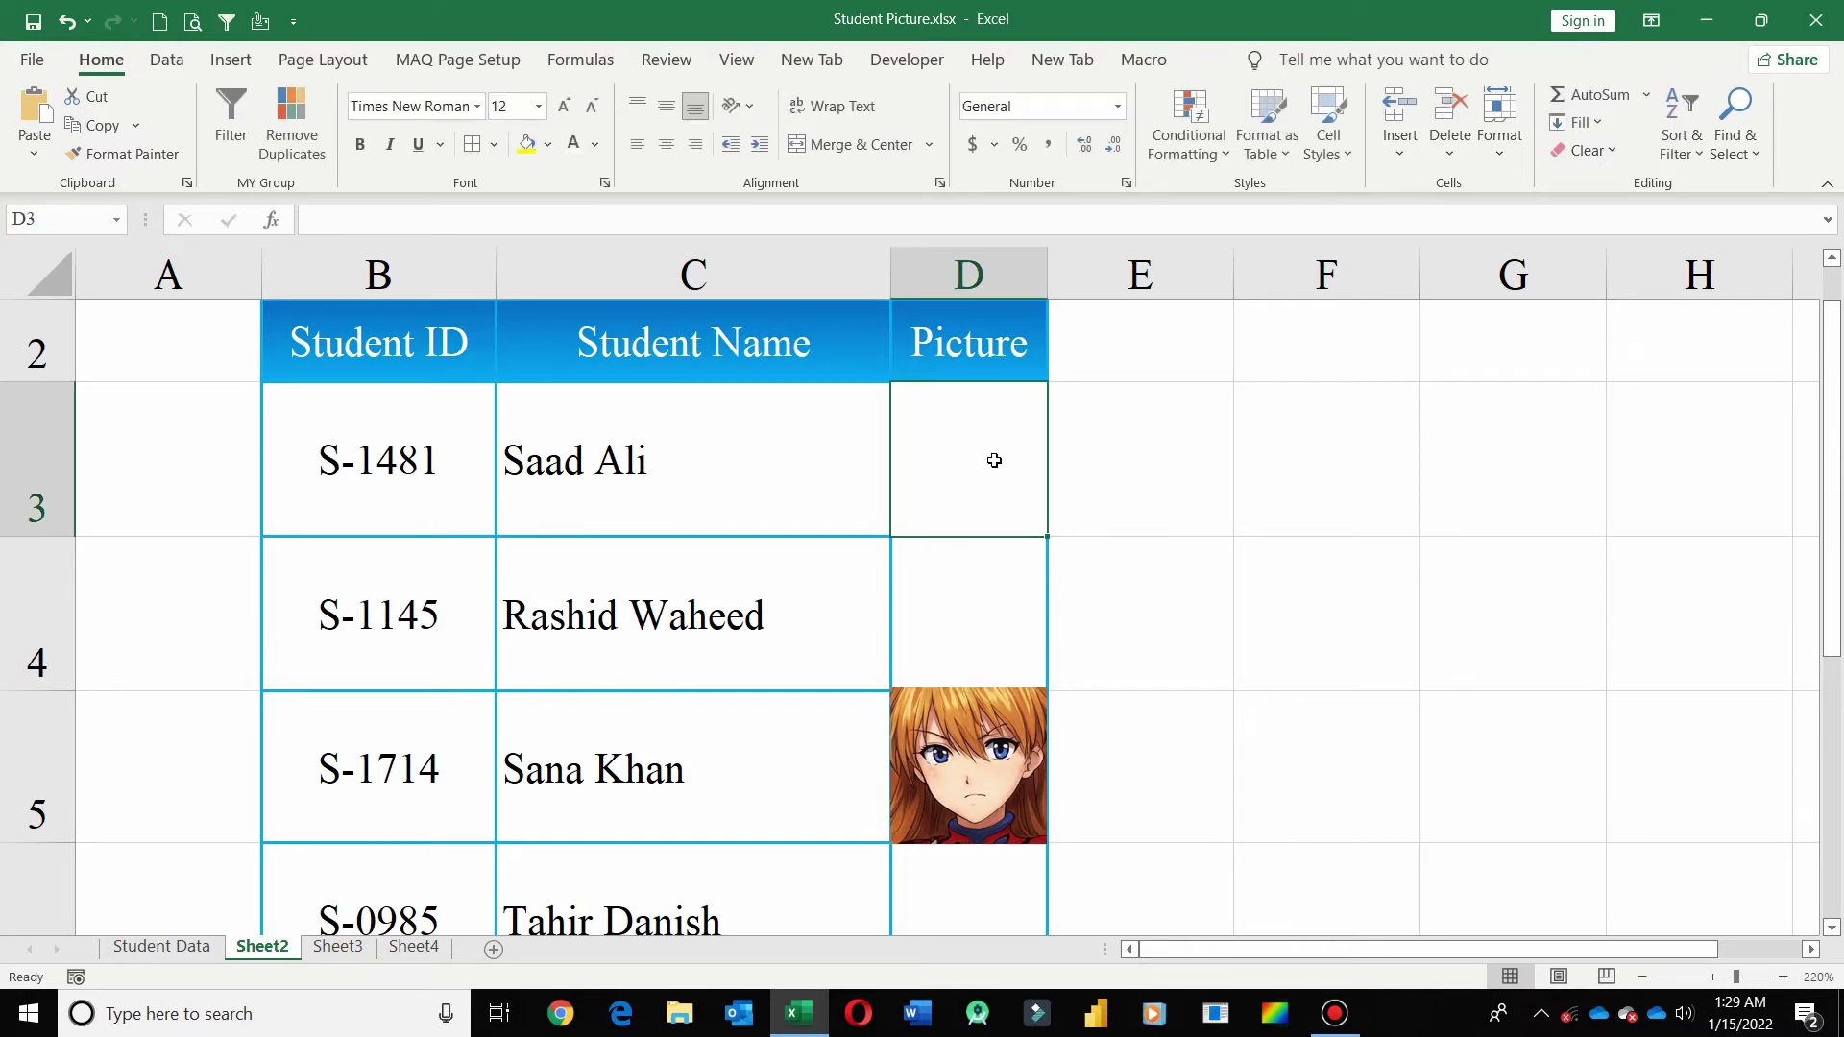
key(ctrl+v)
click(992, 569)
key(ctrl+v)
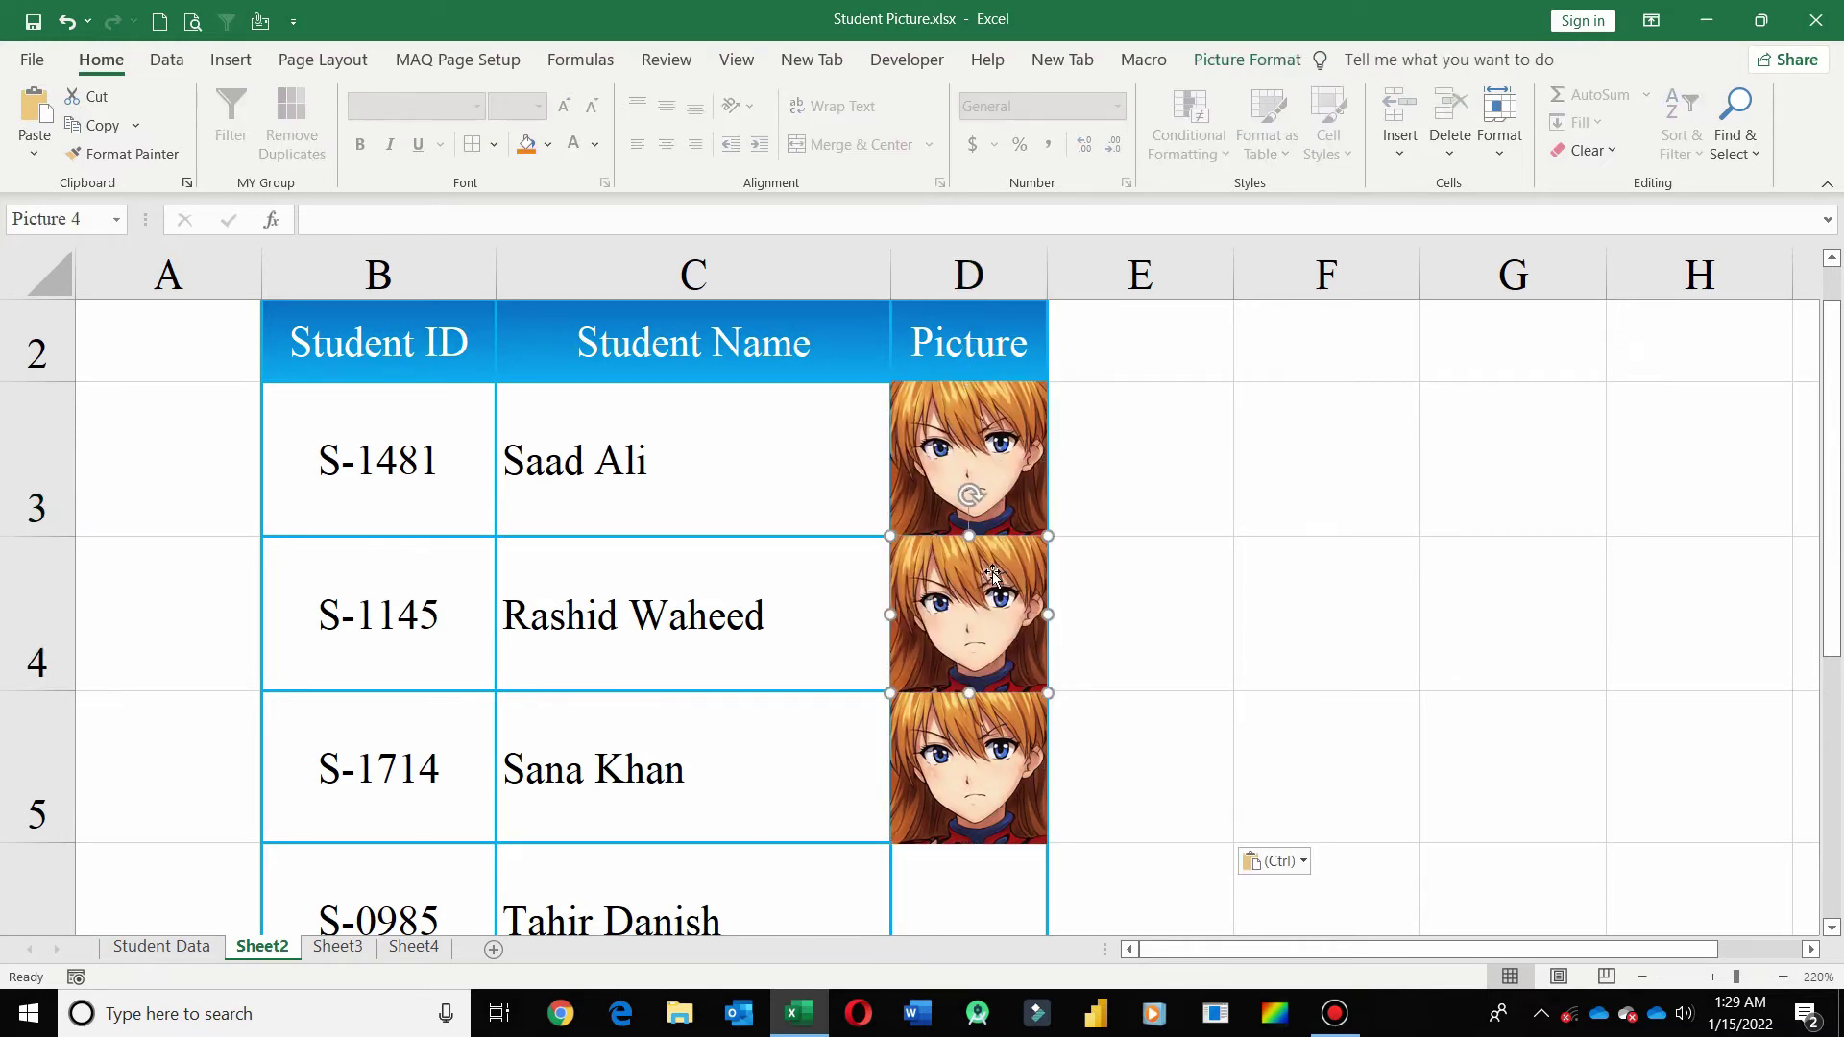
click(1016, 877)
scroll(1176, 802, down, 2)
key(ctrl+v)
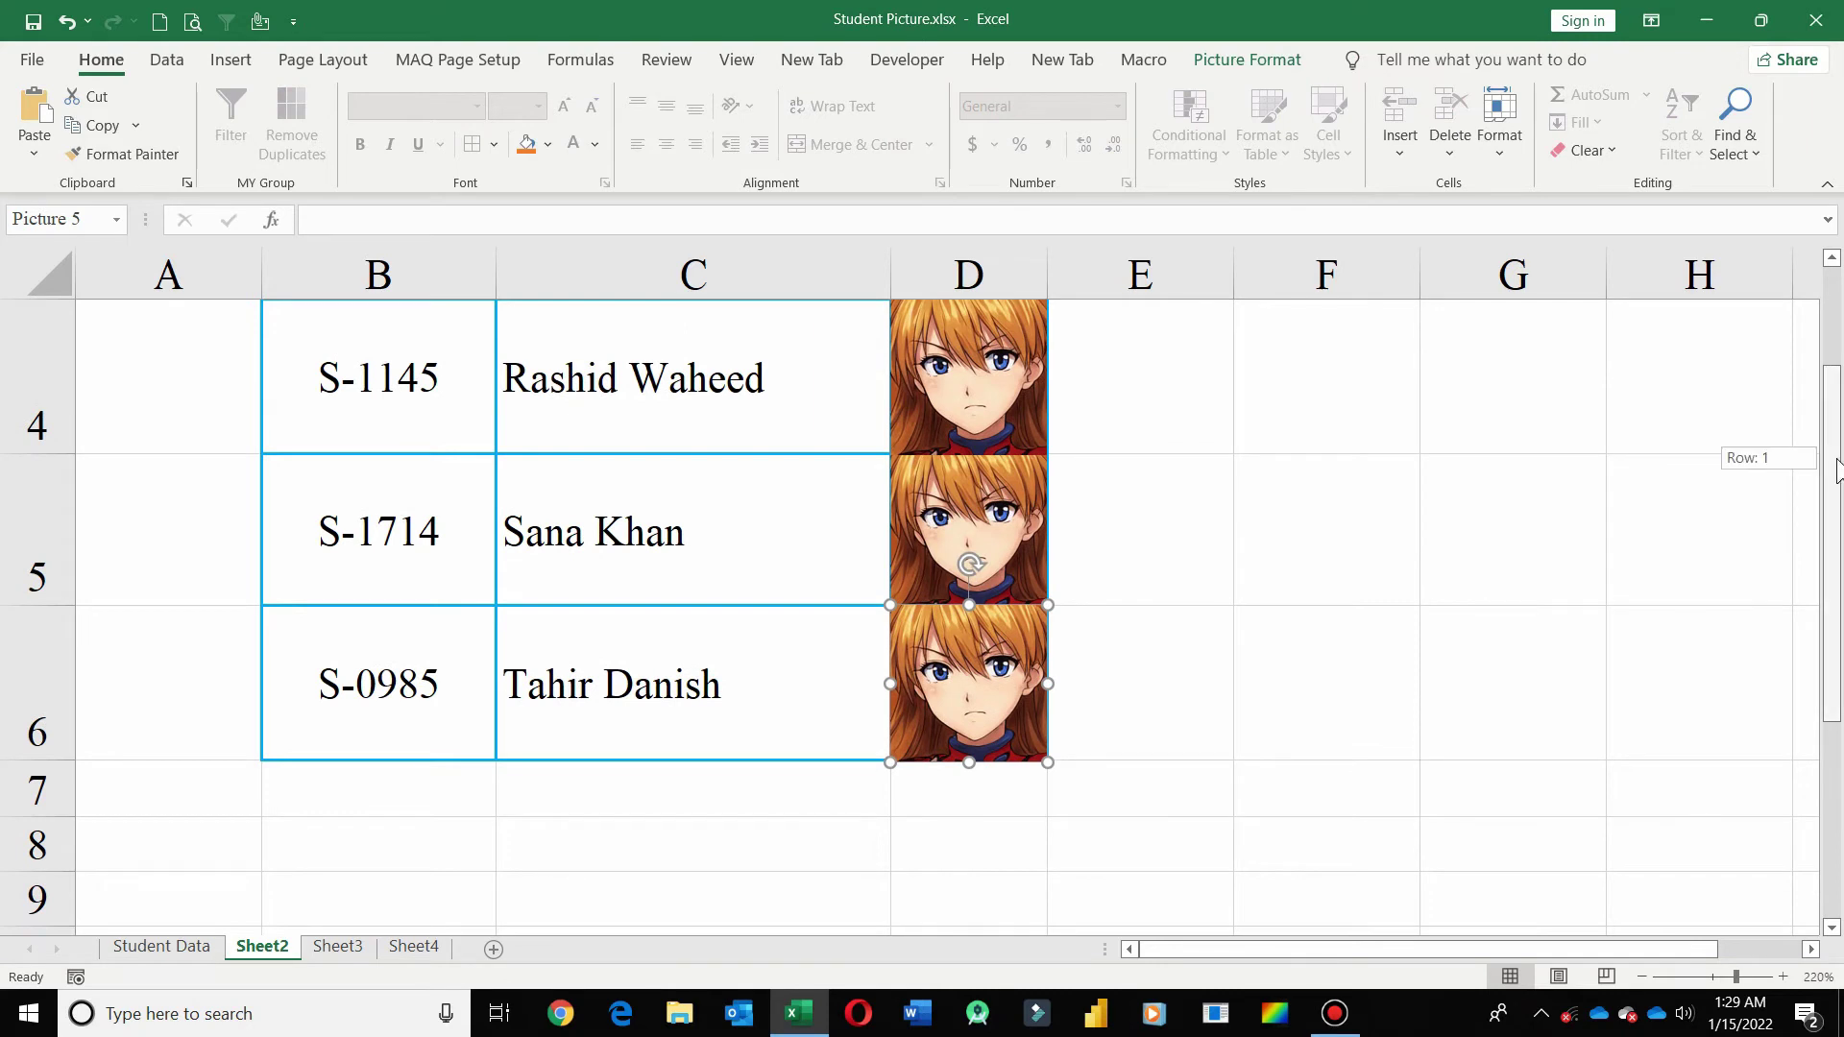
drag(1839, 461, 1836, 355)
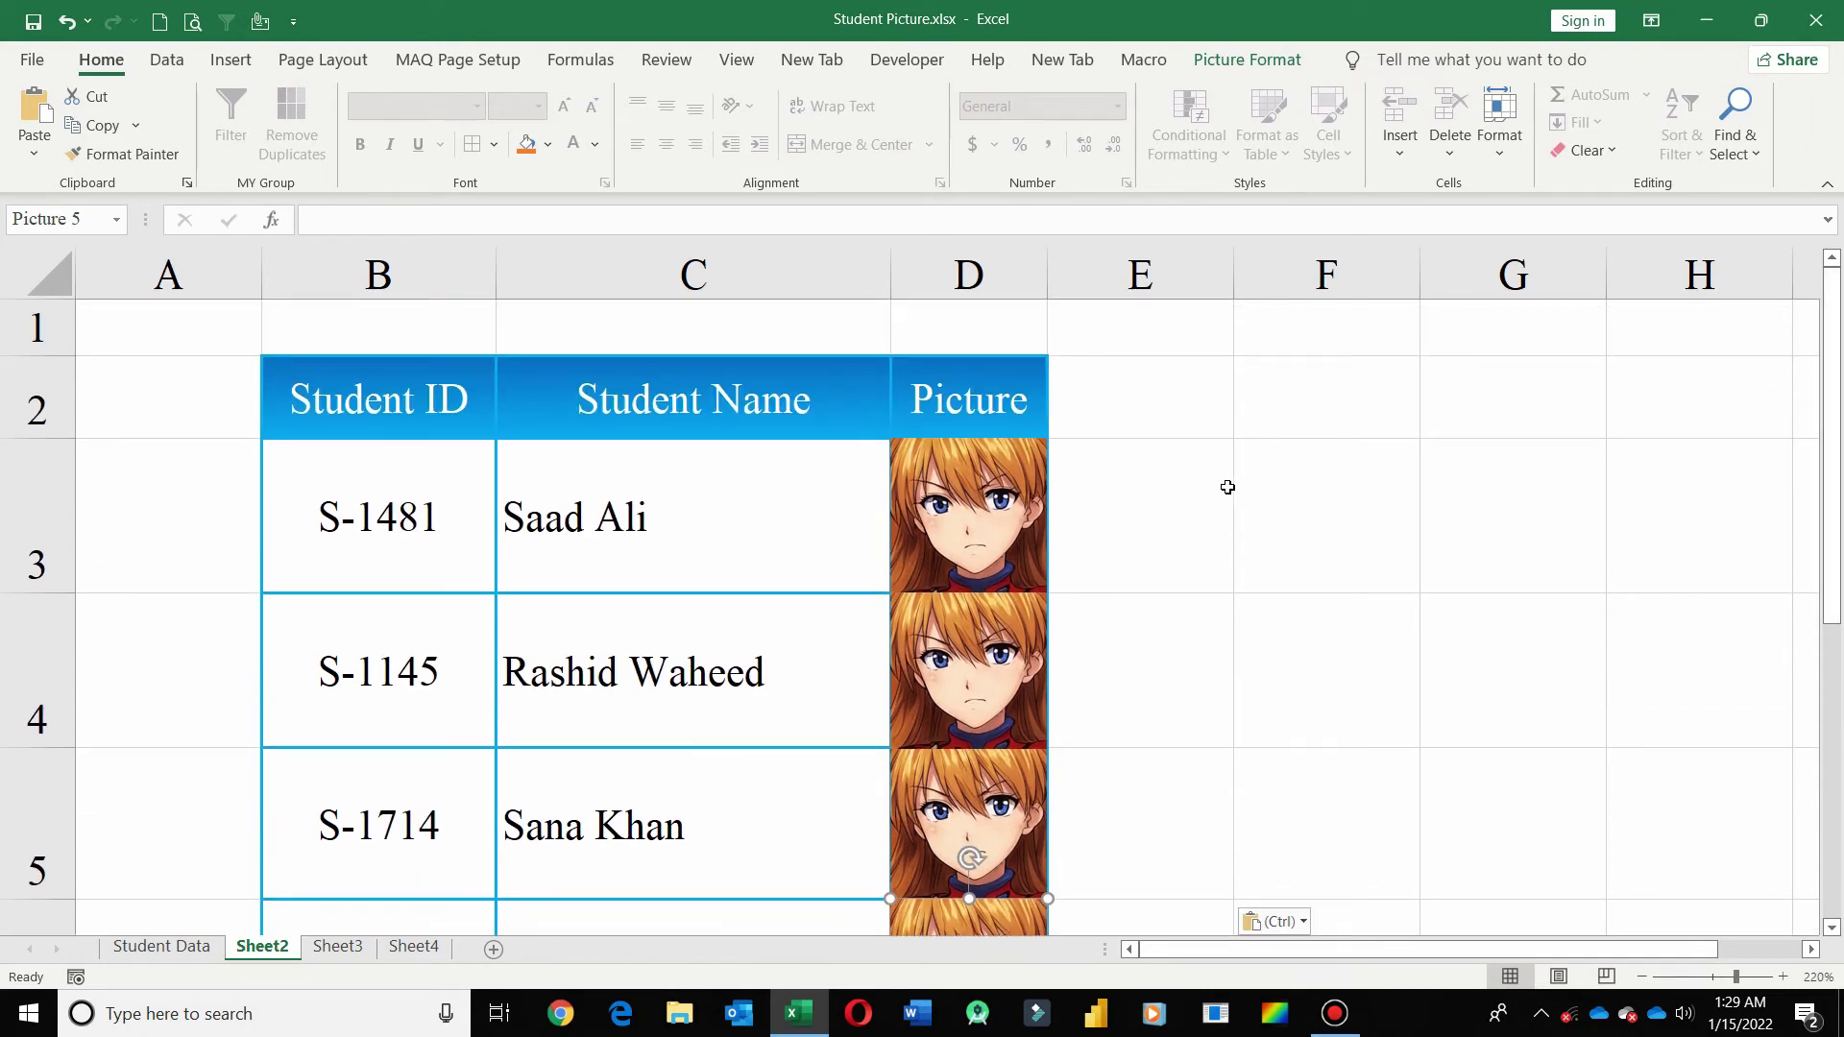
click(993, 514)
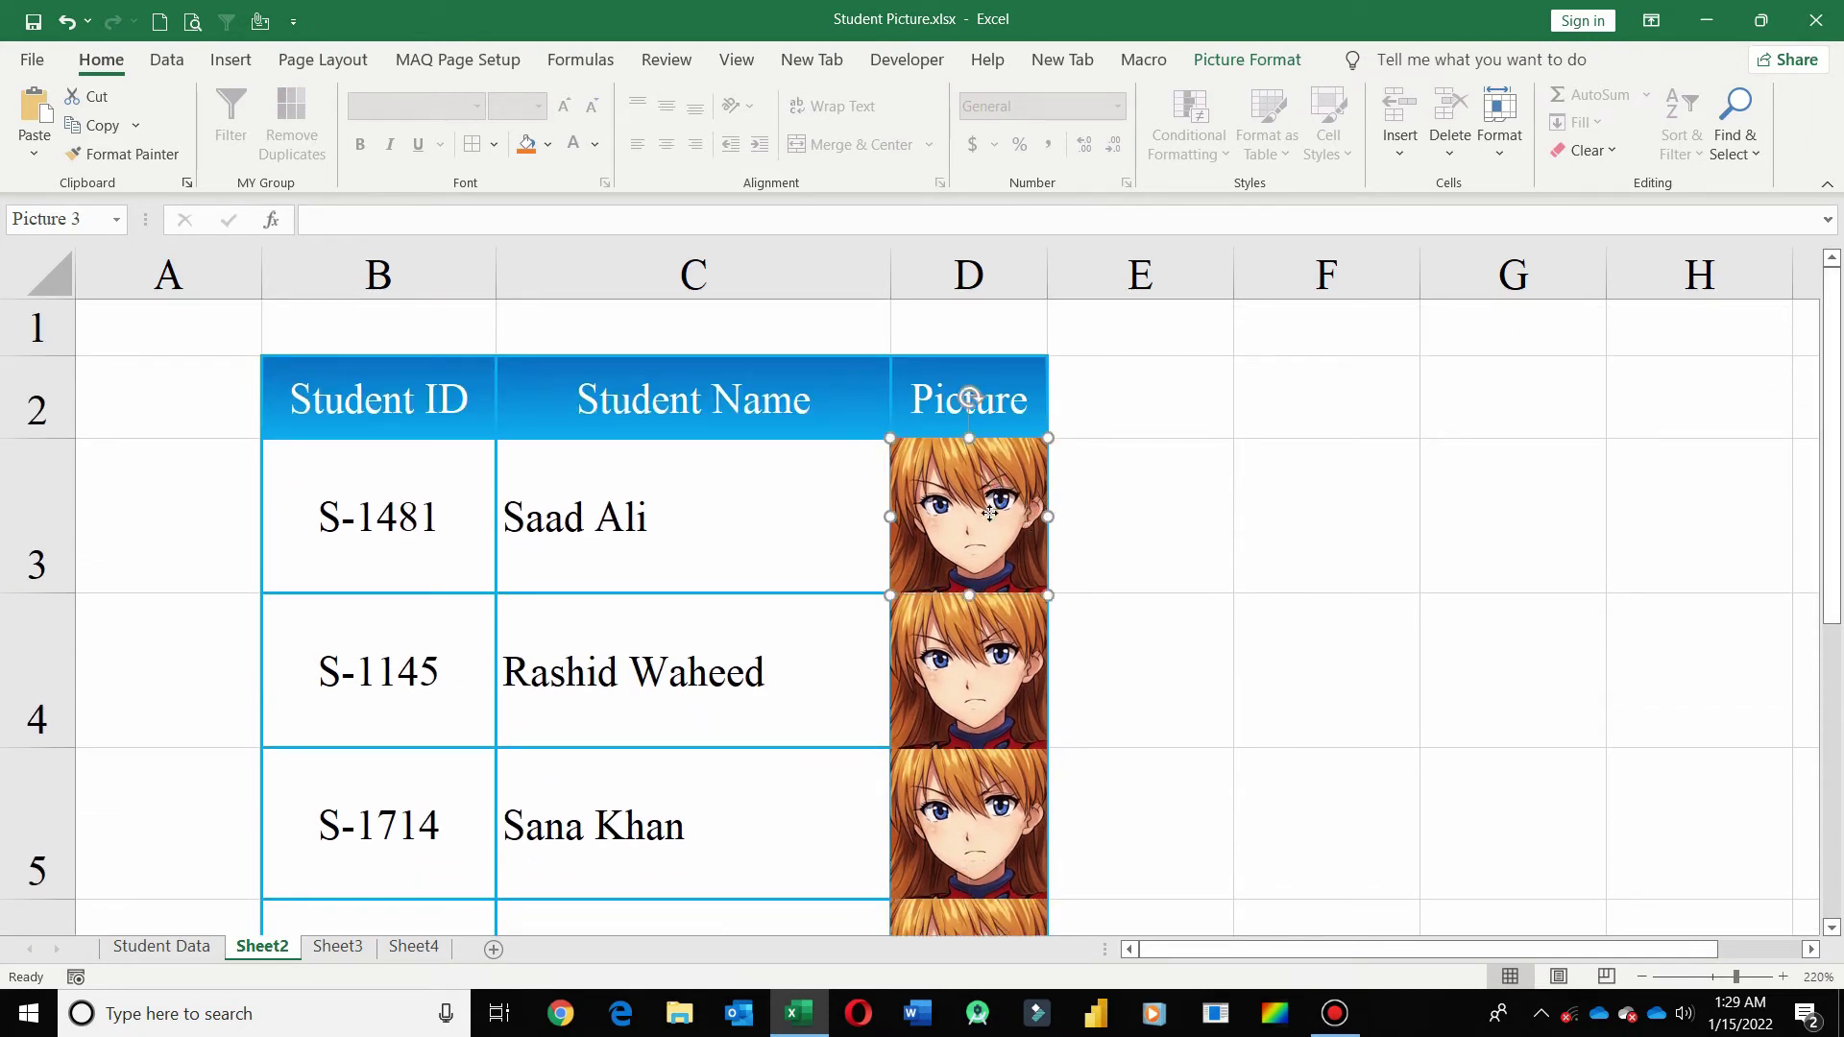
right_click(993, 517)
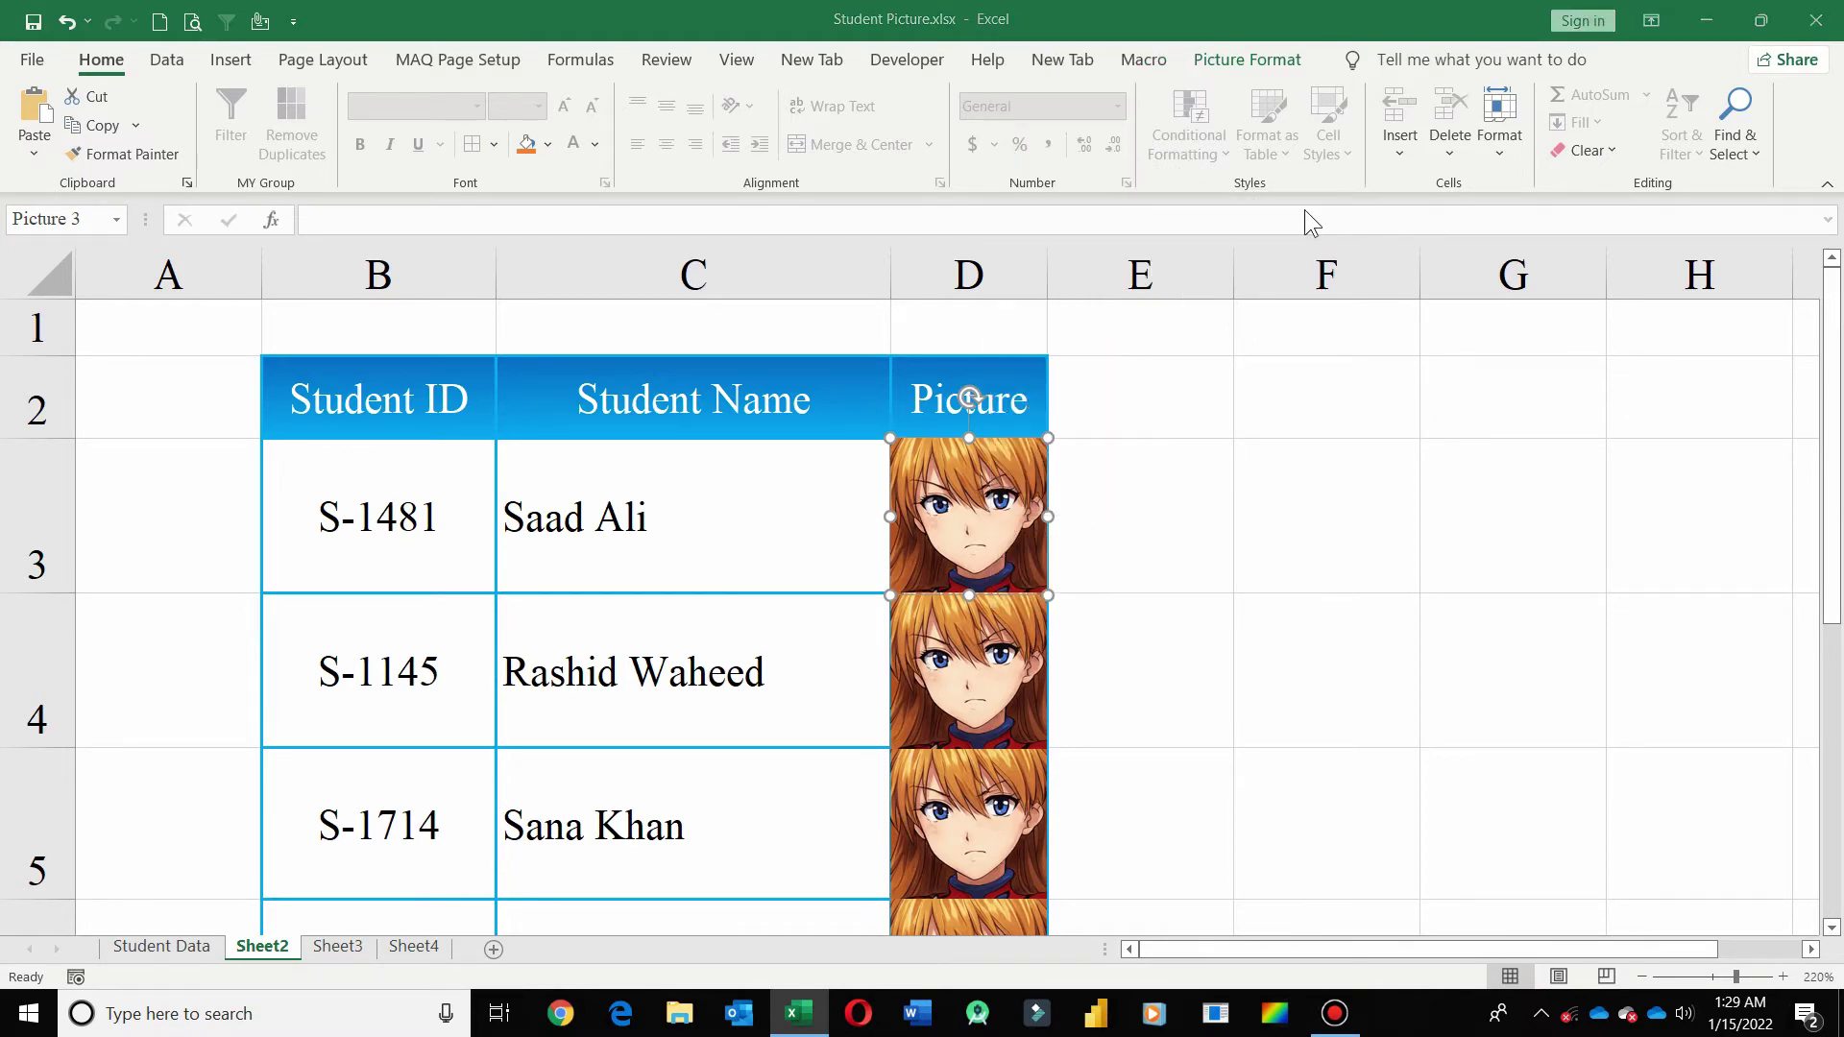
Replace the D3 picture with s4.jpg and the D4 picture with s1.jpg.
click(443, 327)
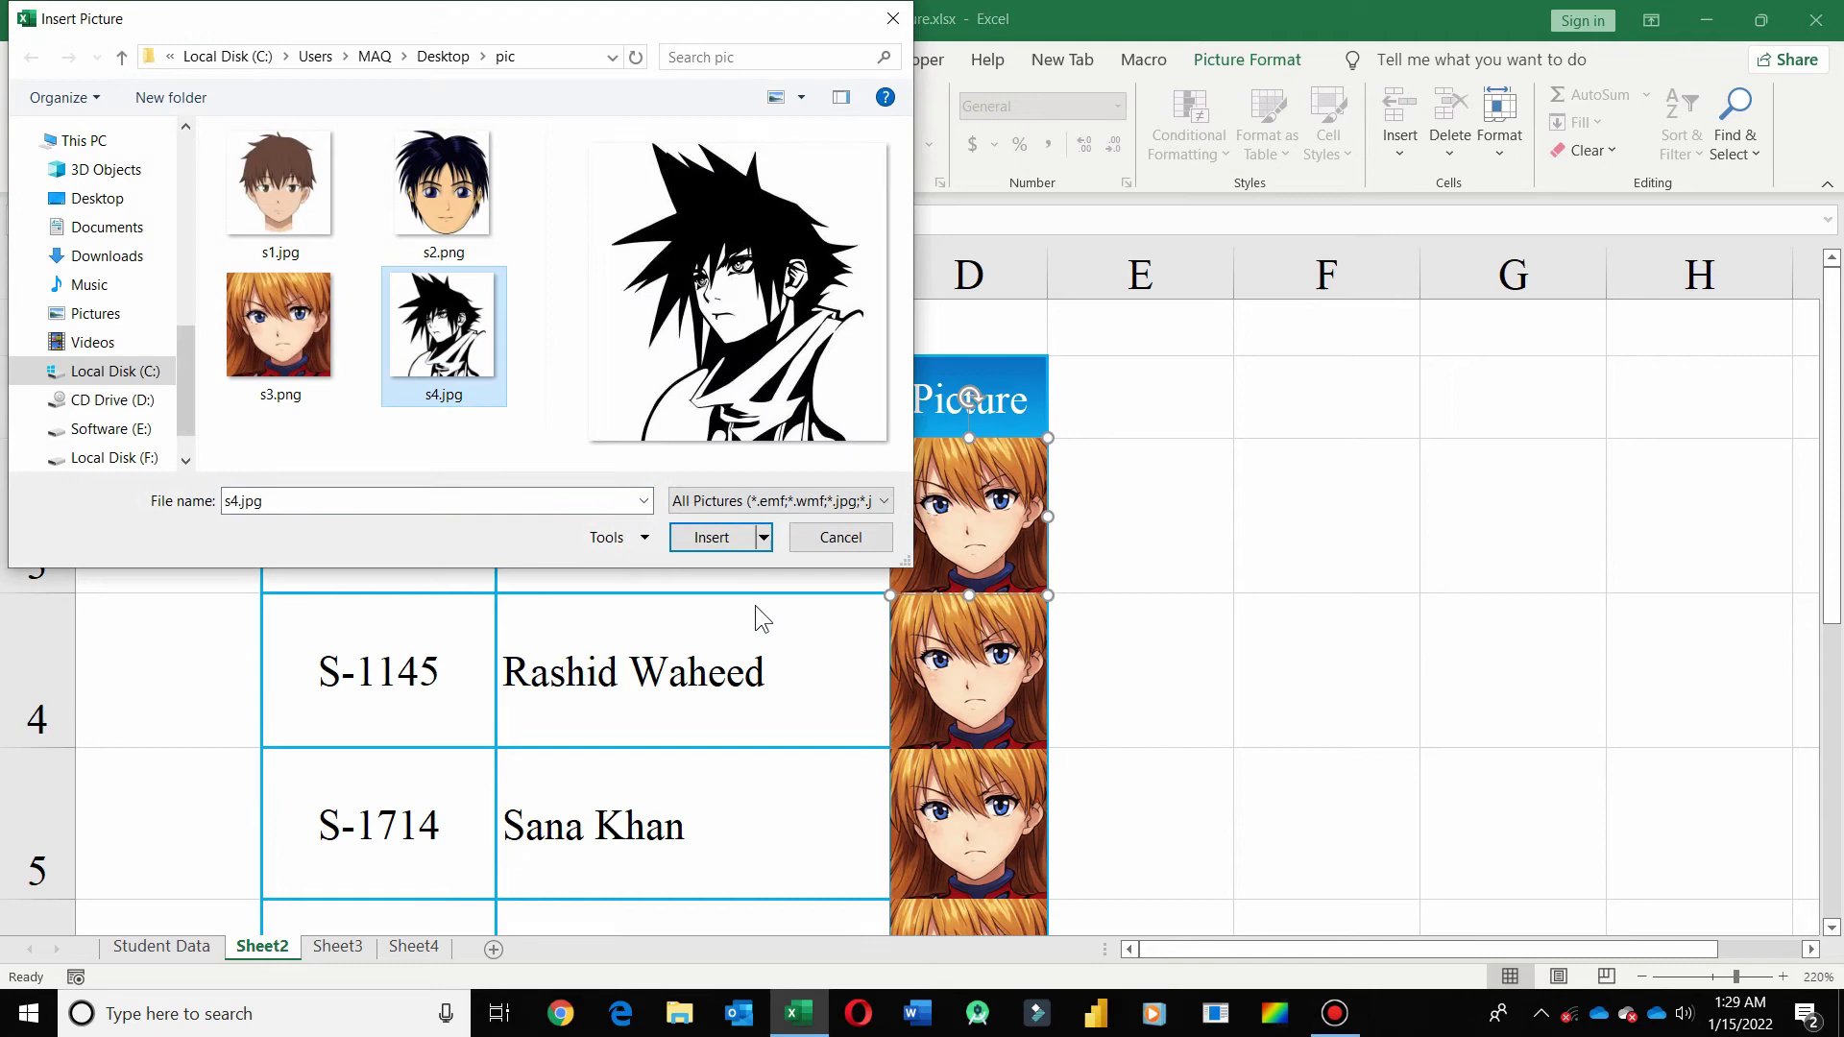
click(712, 537)
right_click(975, 682)
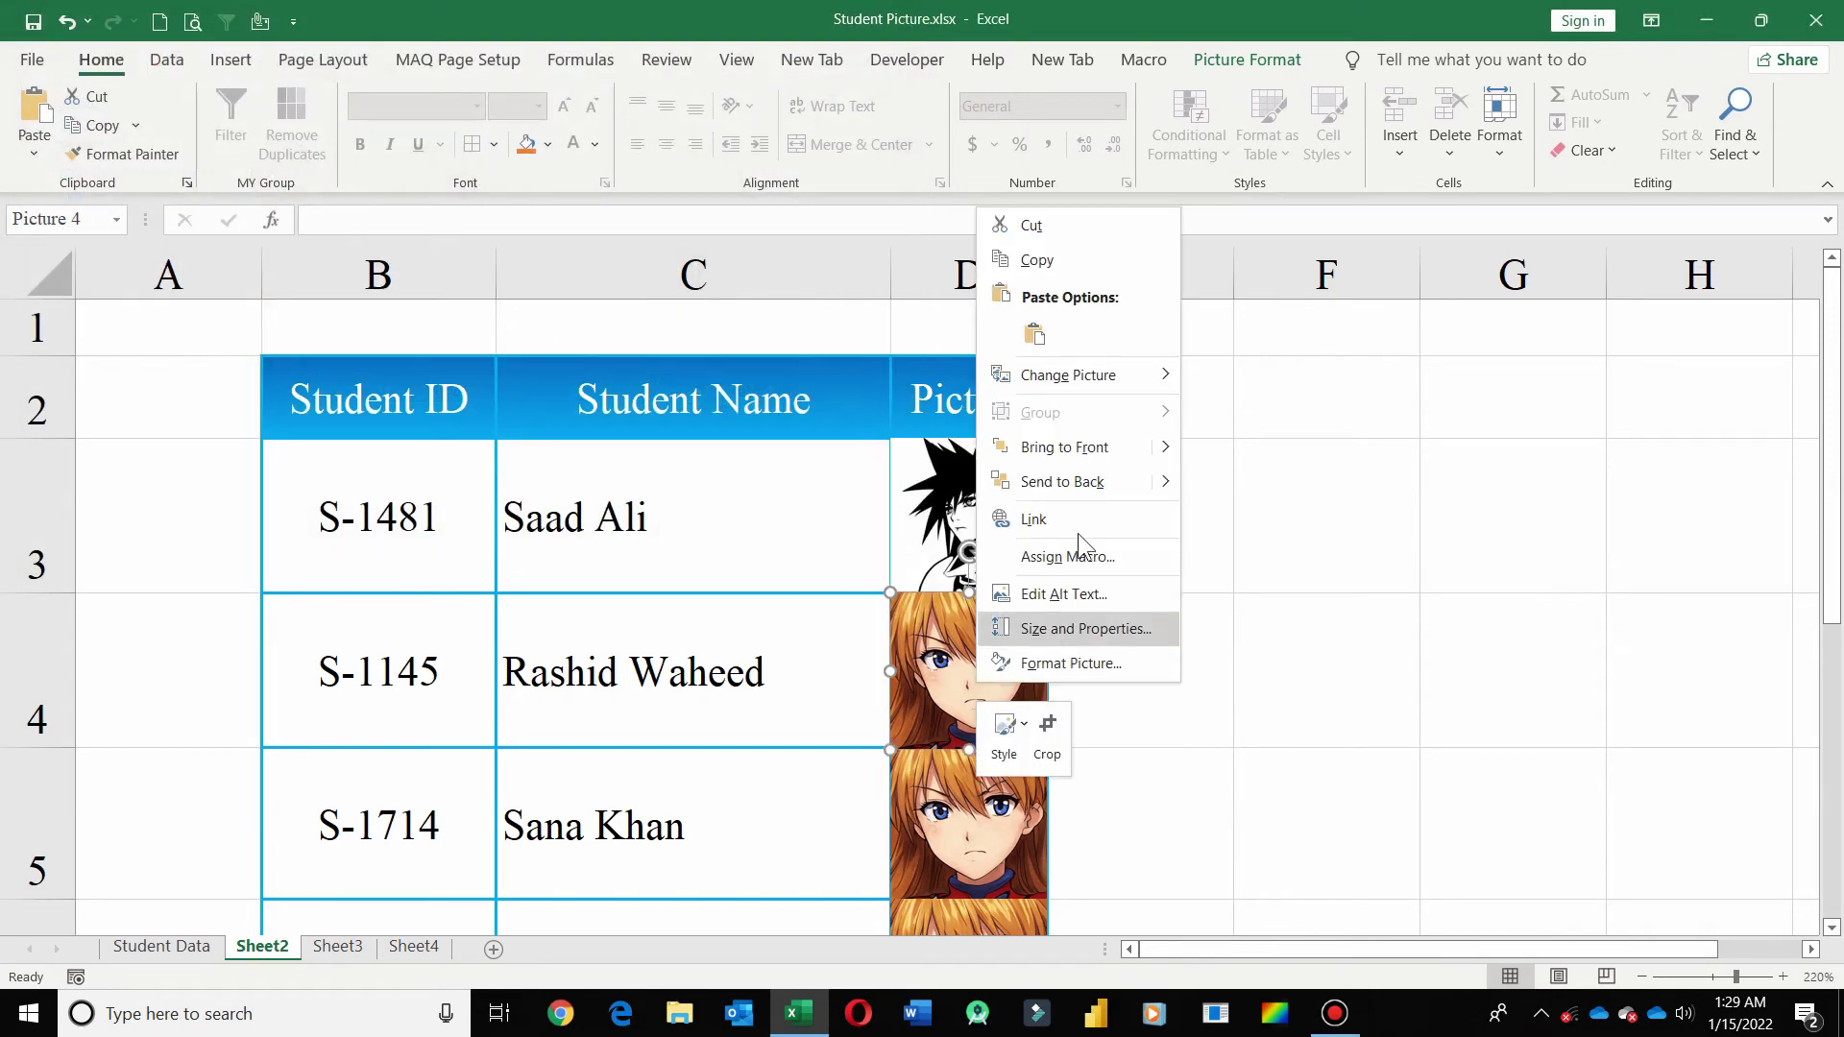
click(1242, 379)
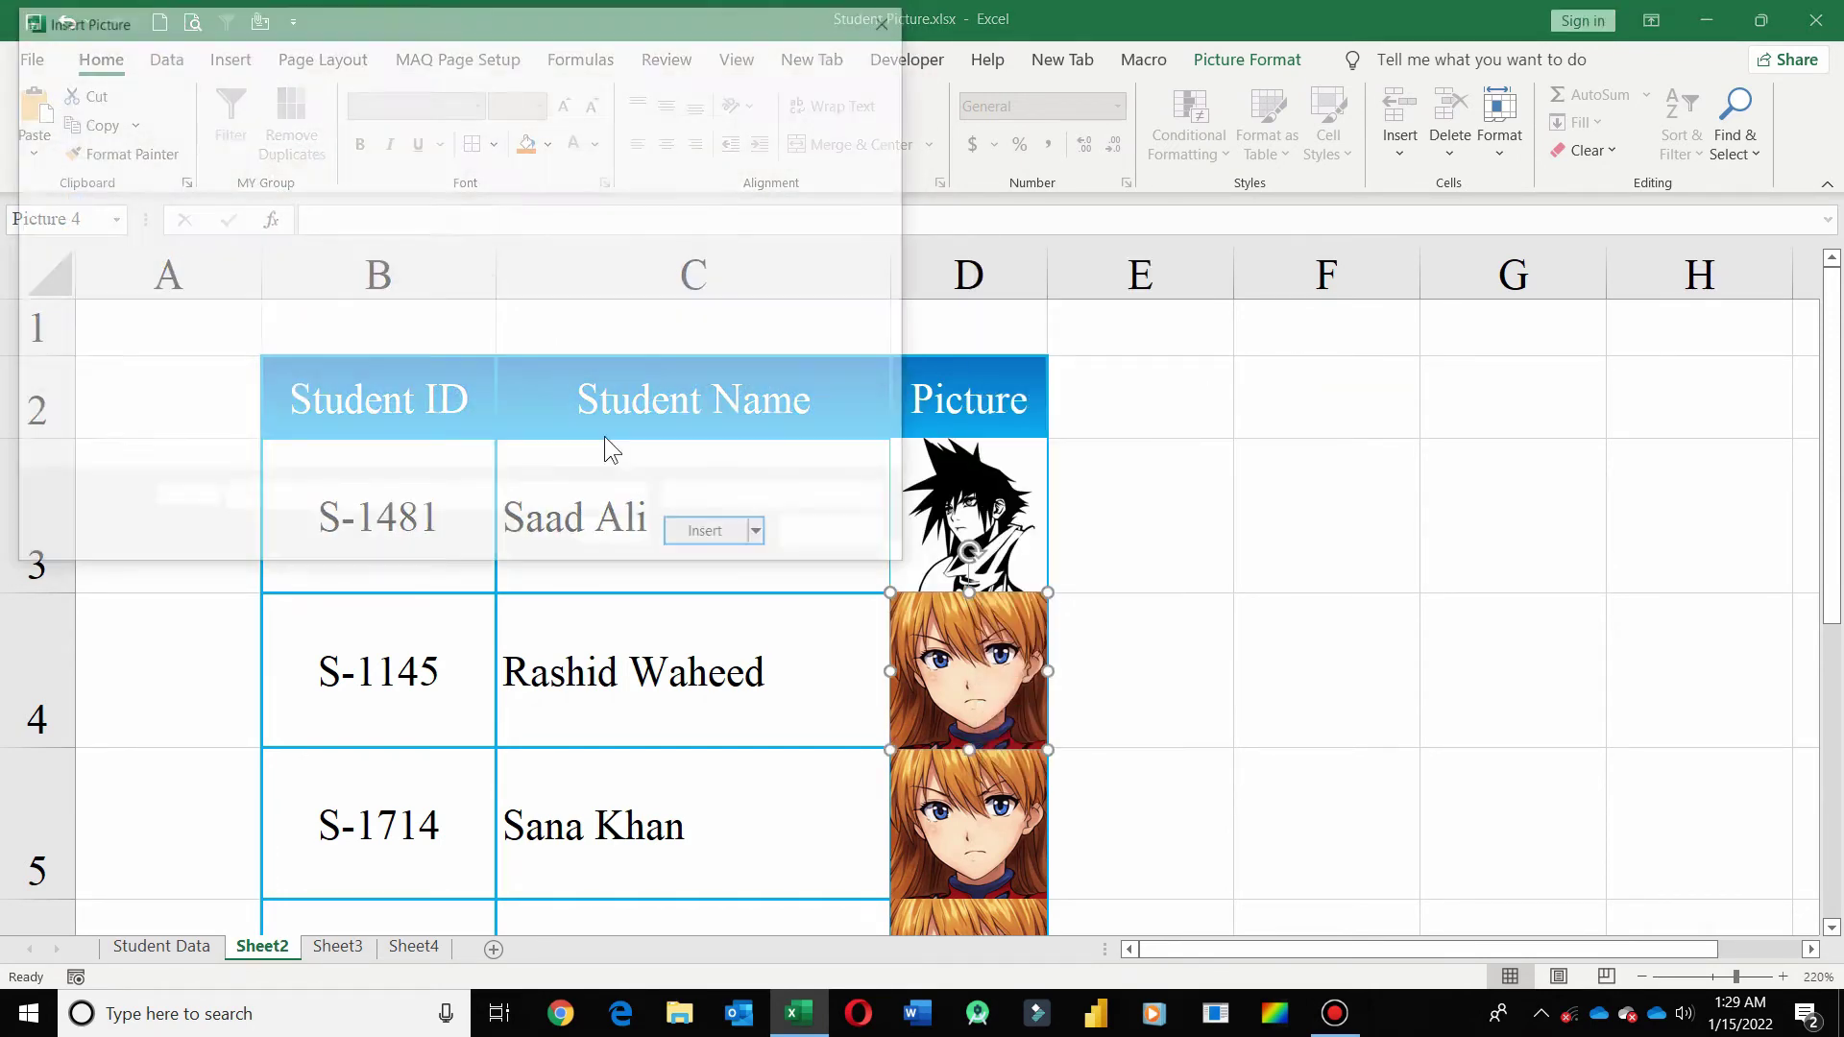
click(280, 183)
click(718, 547)
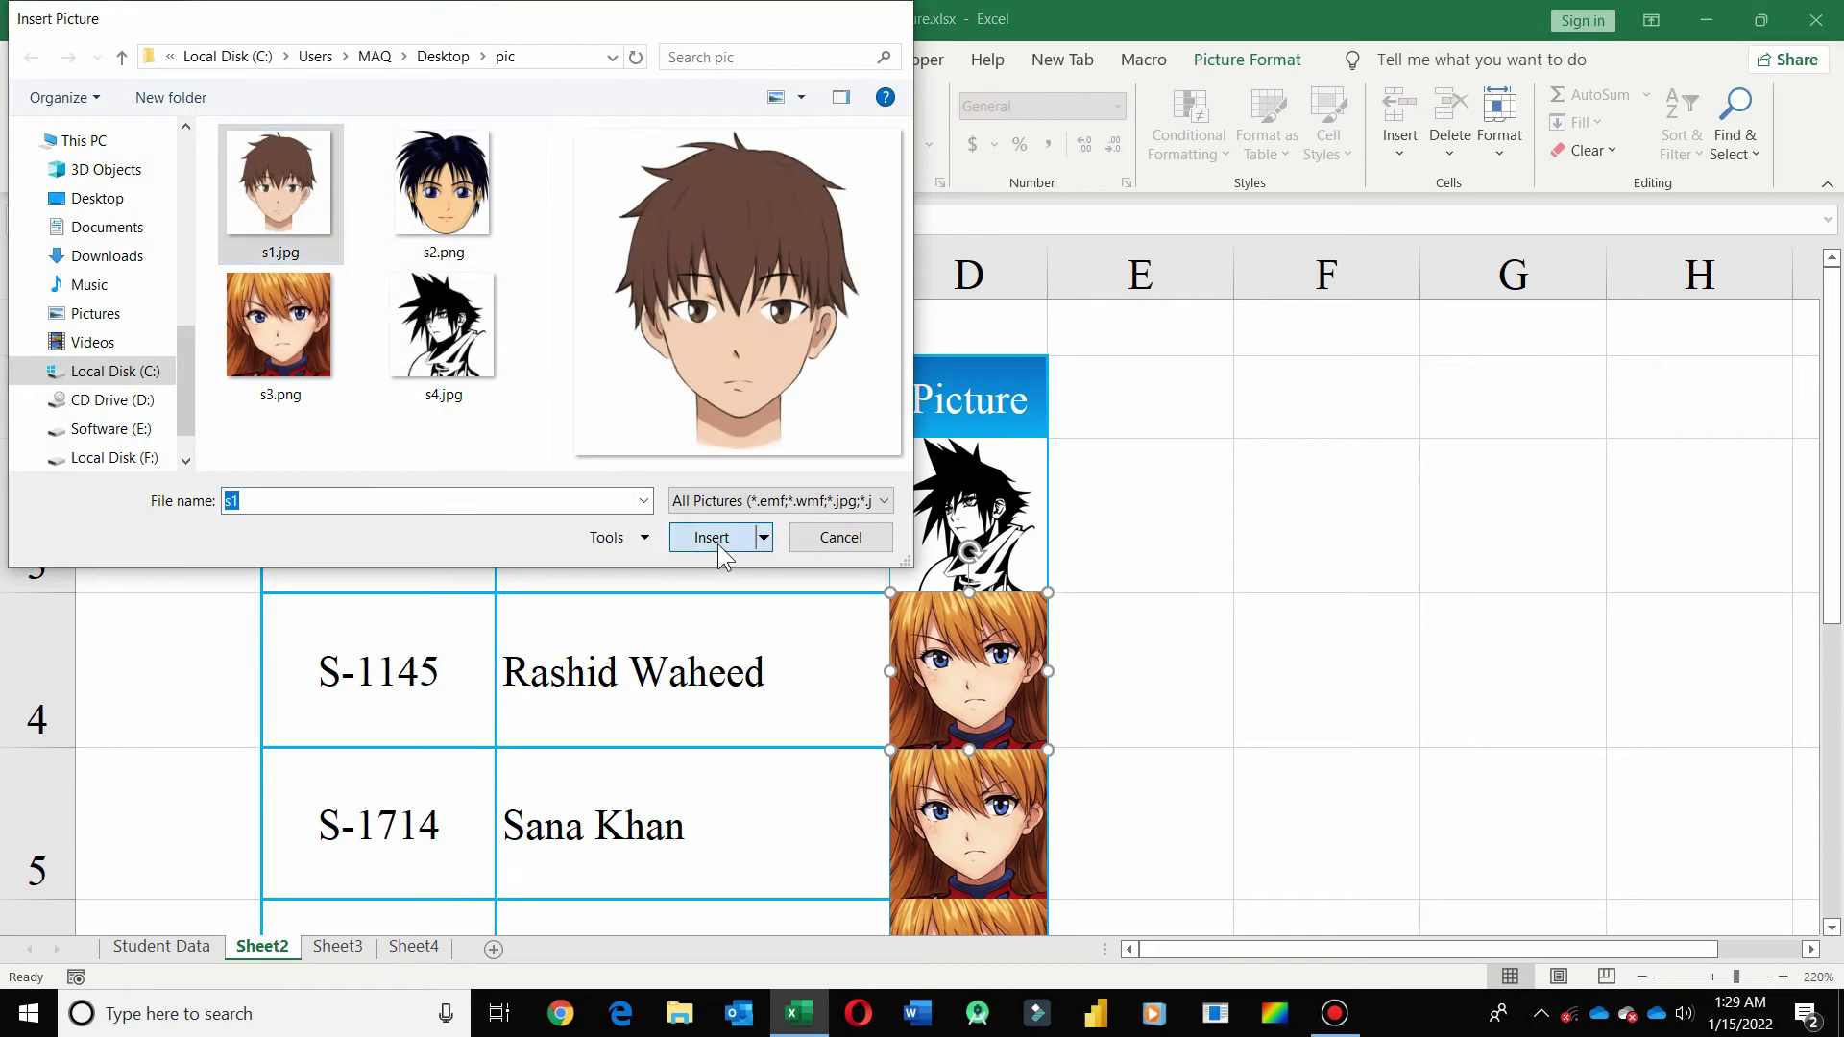
Replace the D6 portrait with s1.jpg, then select cell C3.
drag(1833, 408, 1610, 580)
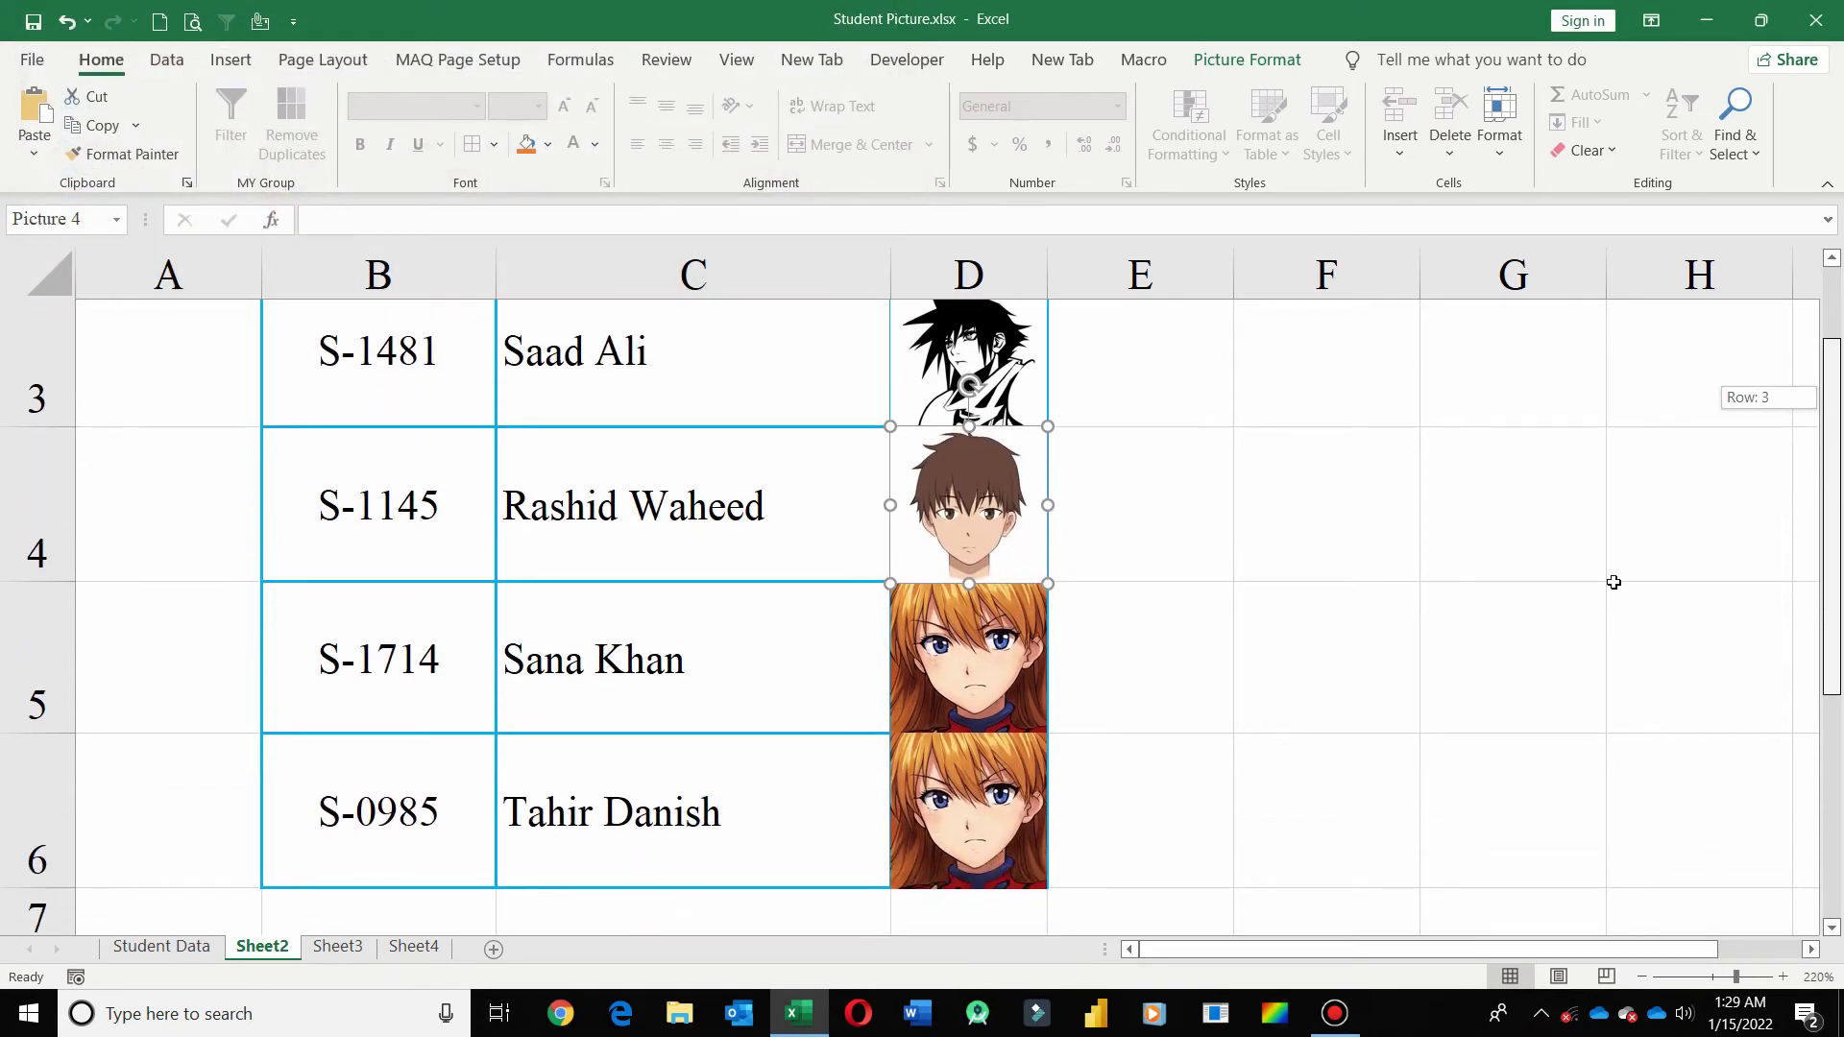
click(995, 857)
right_click(995, 858)
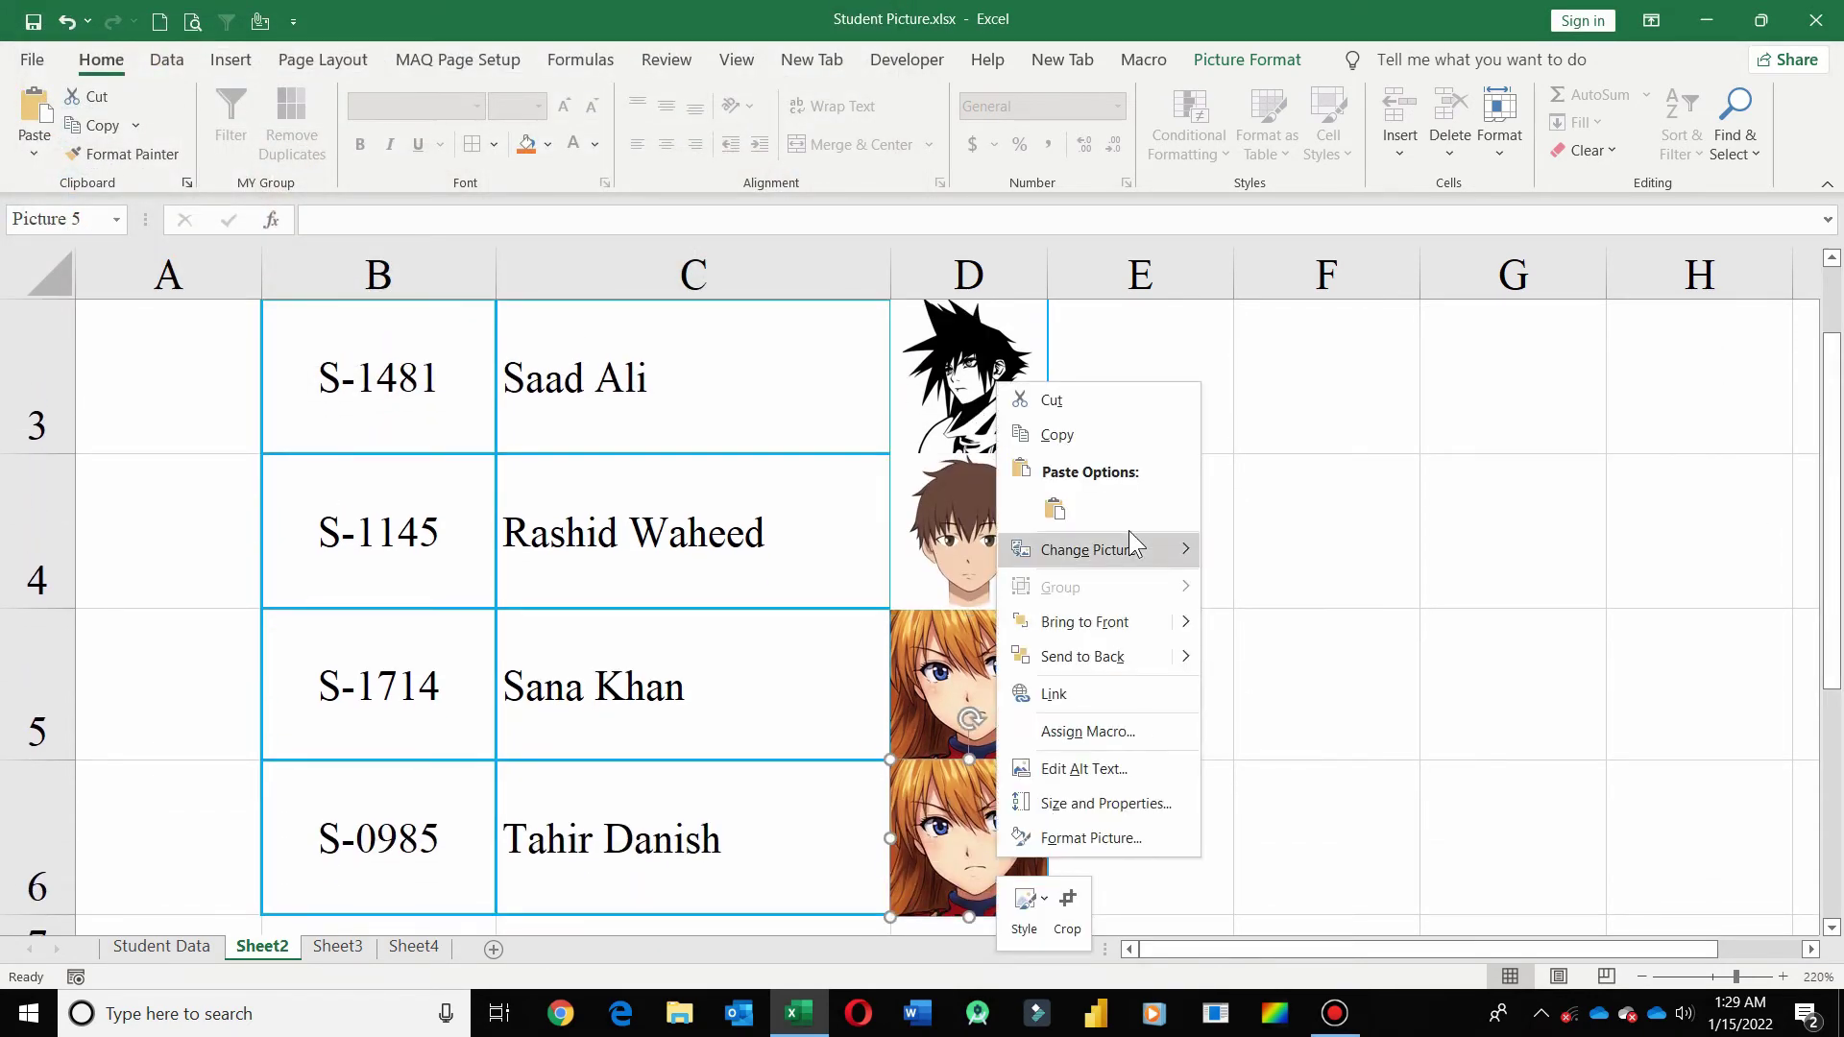
mouse_move(1089, 549)
click(1219, 550)
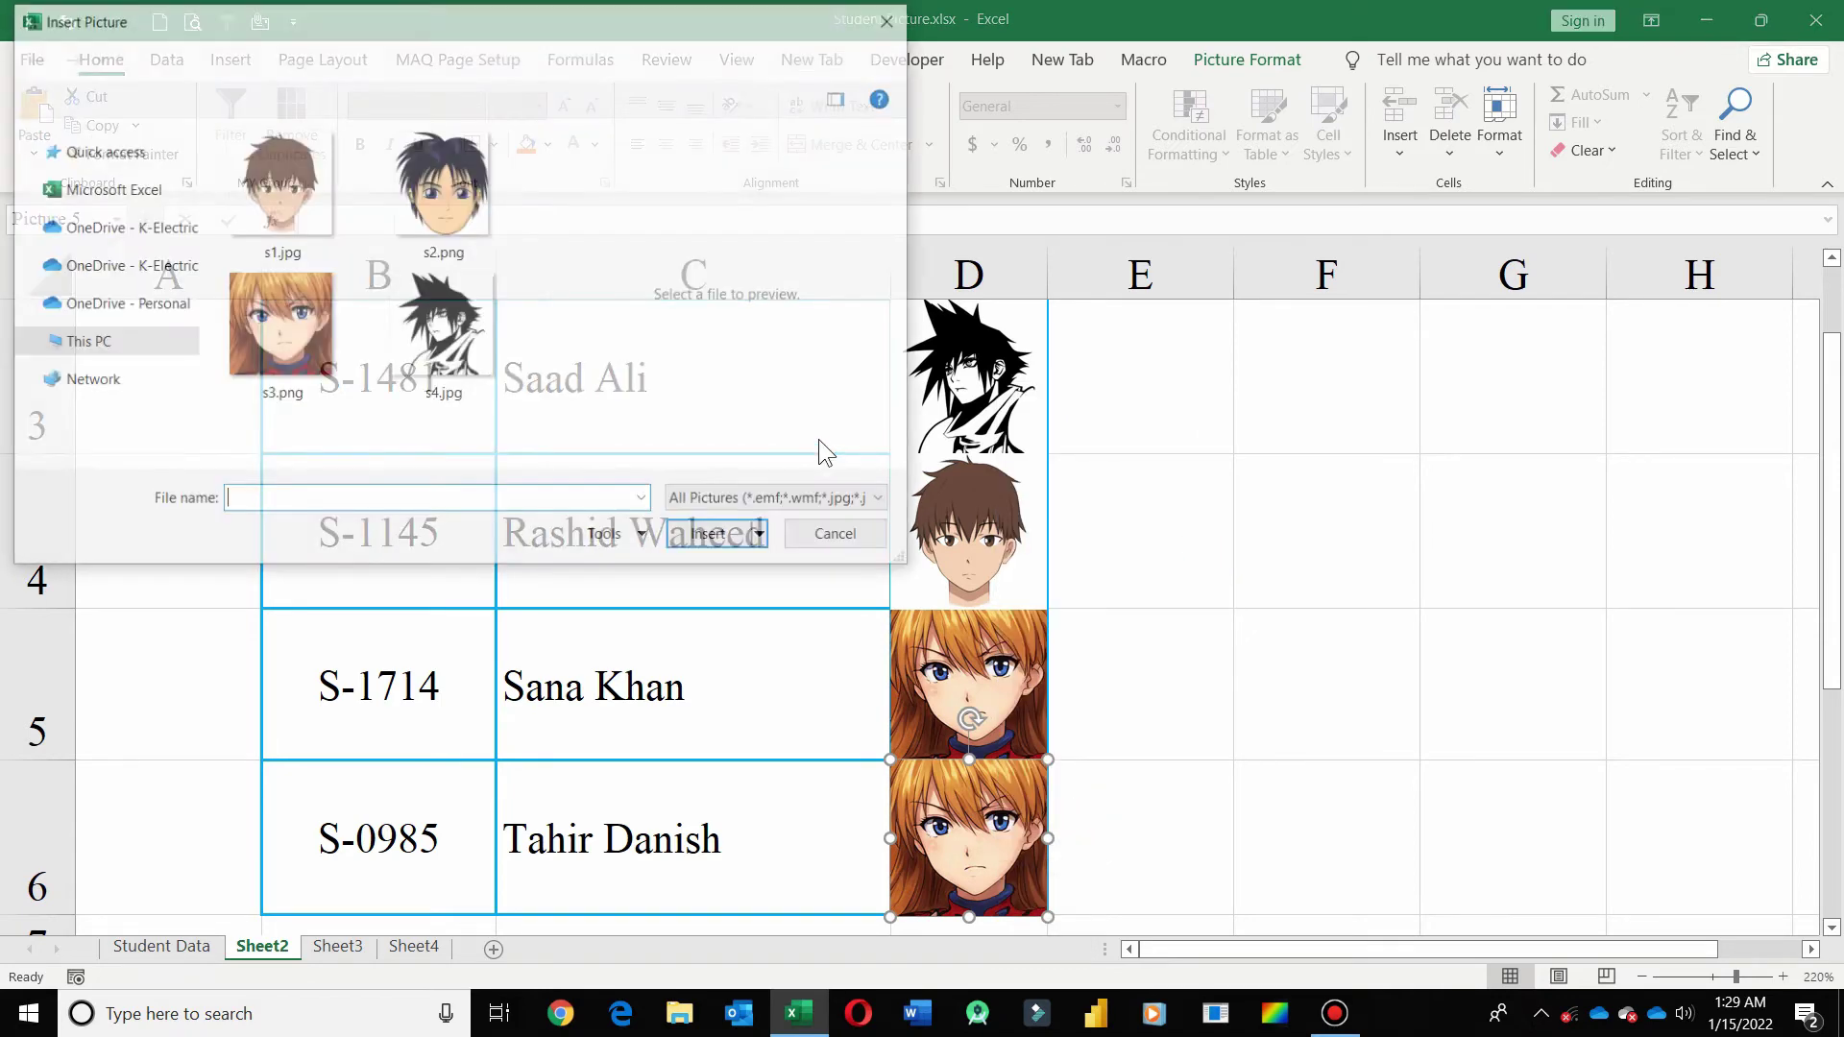
click(322, 230)
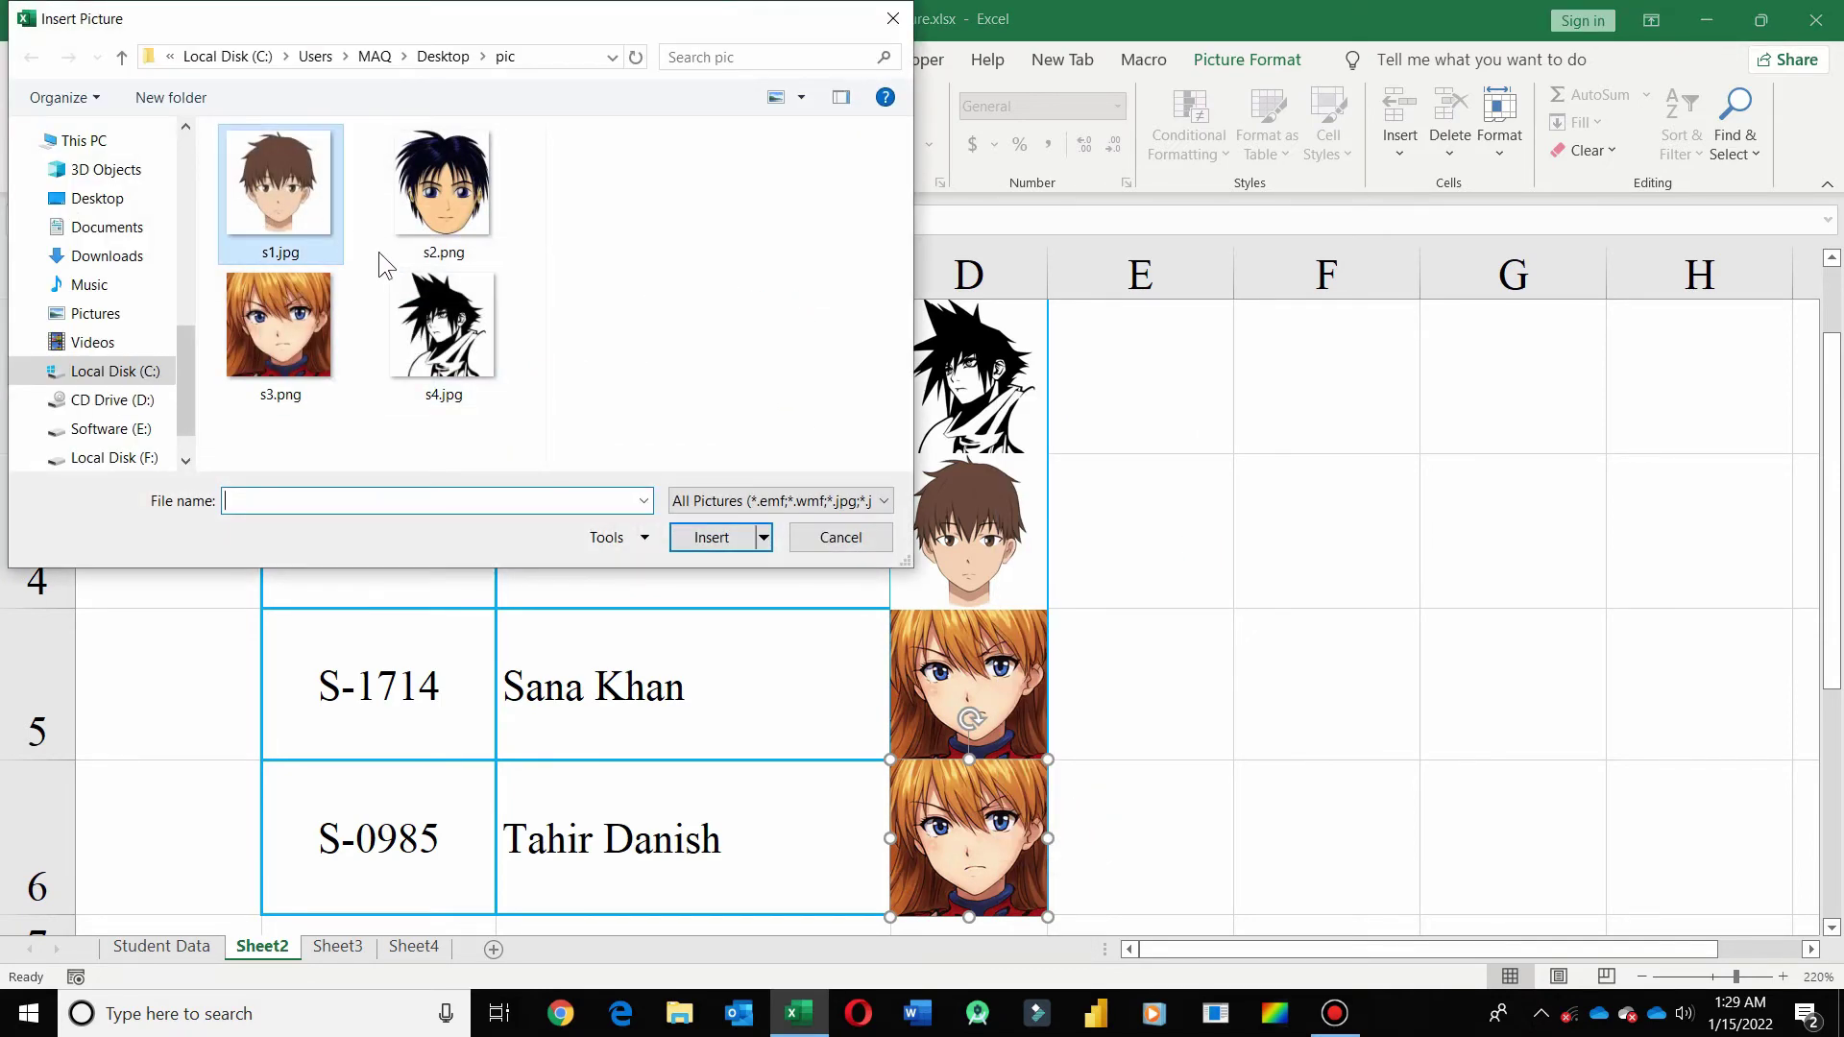
click(701, 540)
click(1304, 546)
drag(1831, 586, 1831, 519)
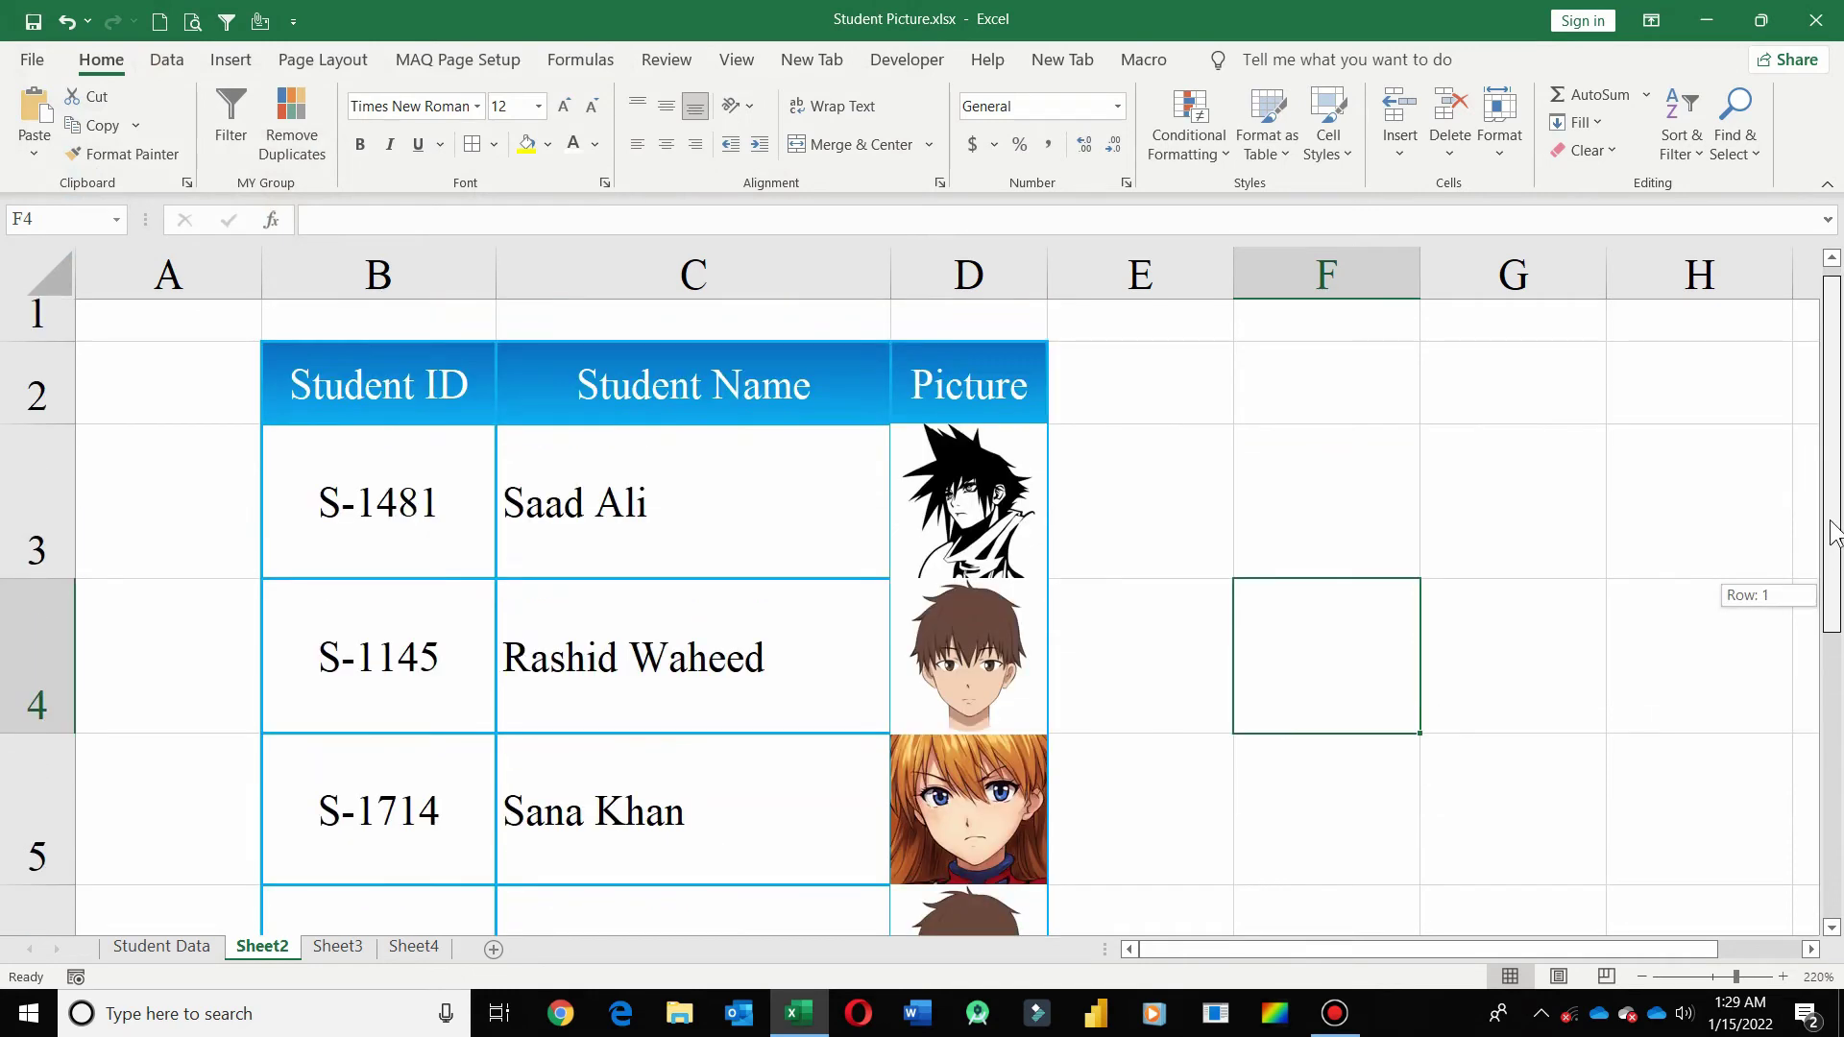
click(615, 477)
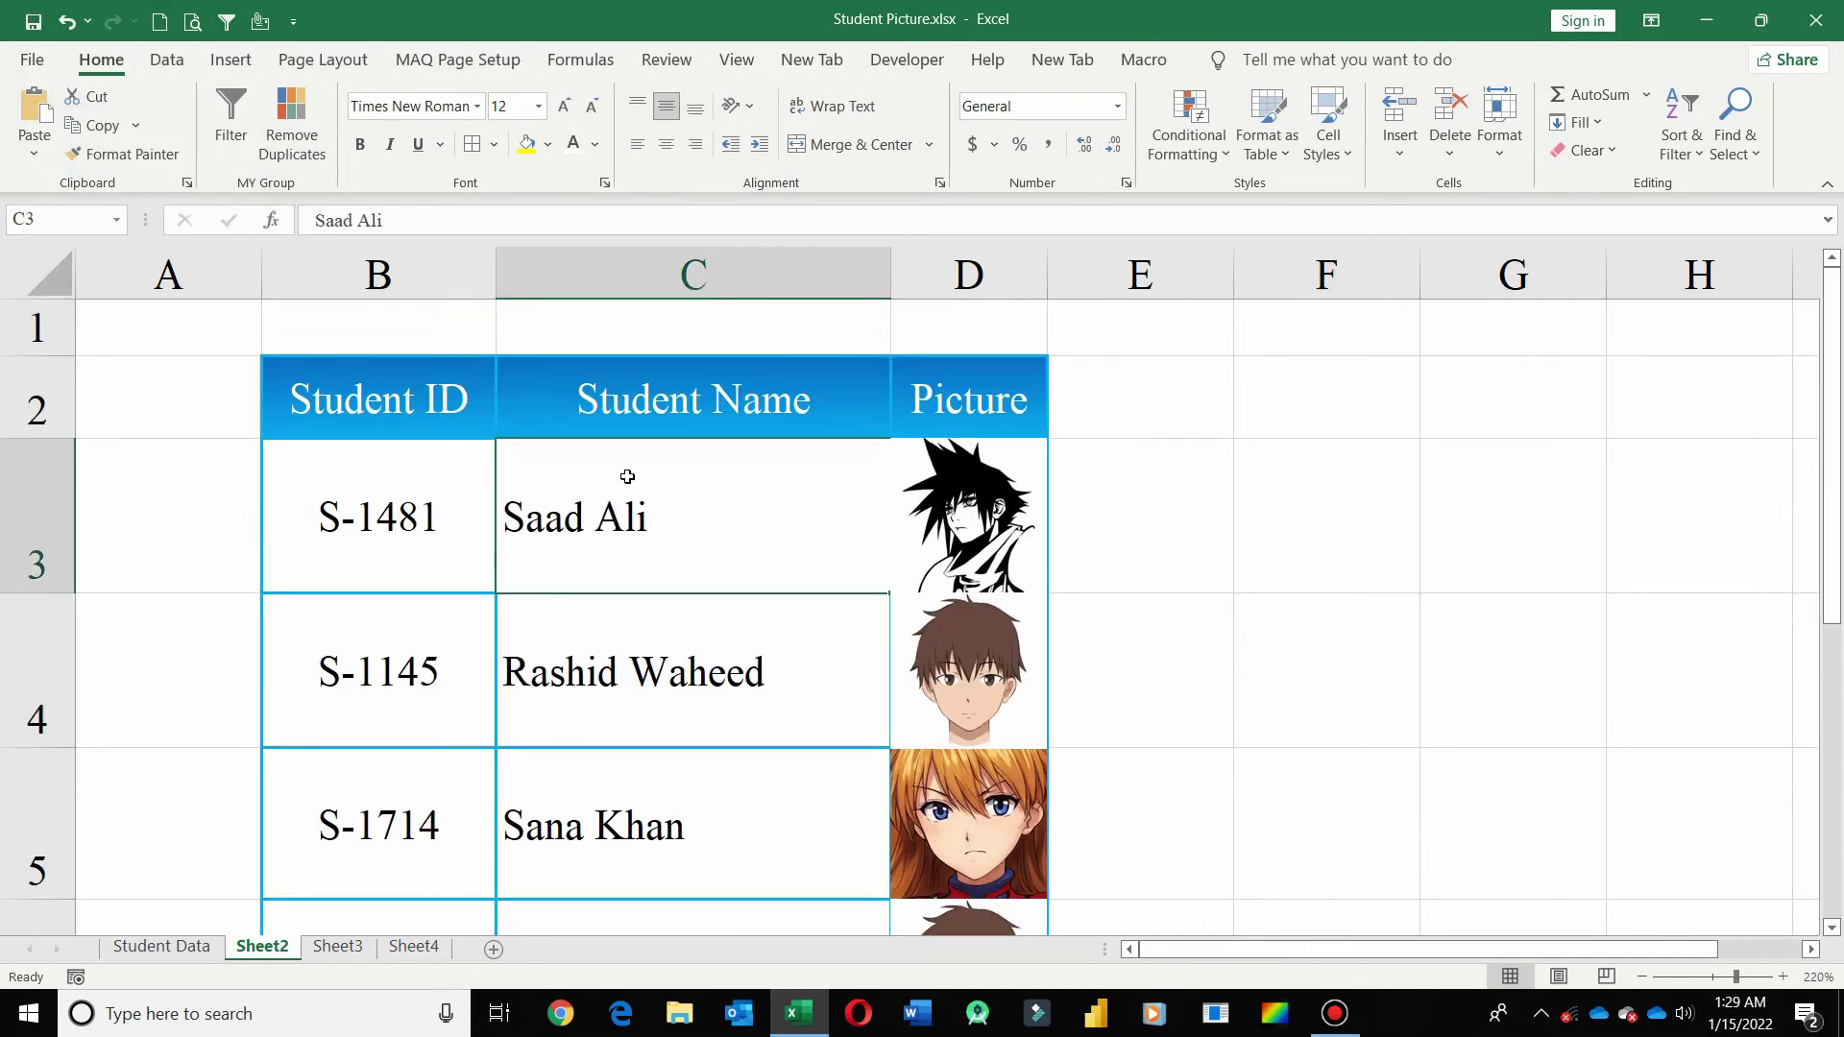
Freeze the title and header rows above row 3 with Freeze Panes.
click(39, 490)
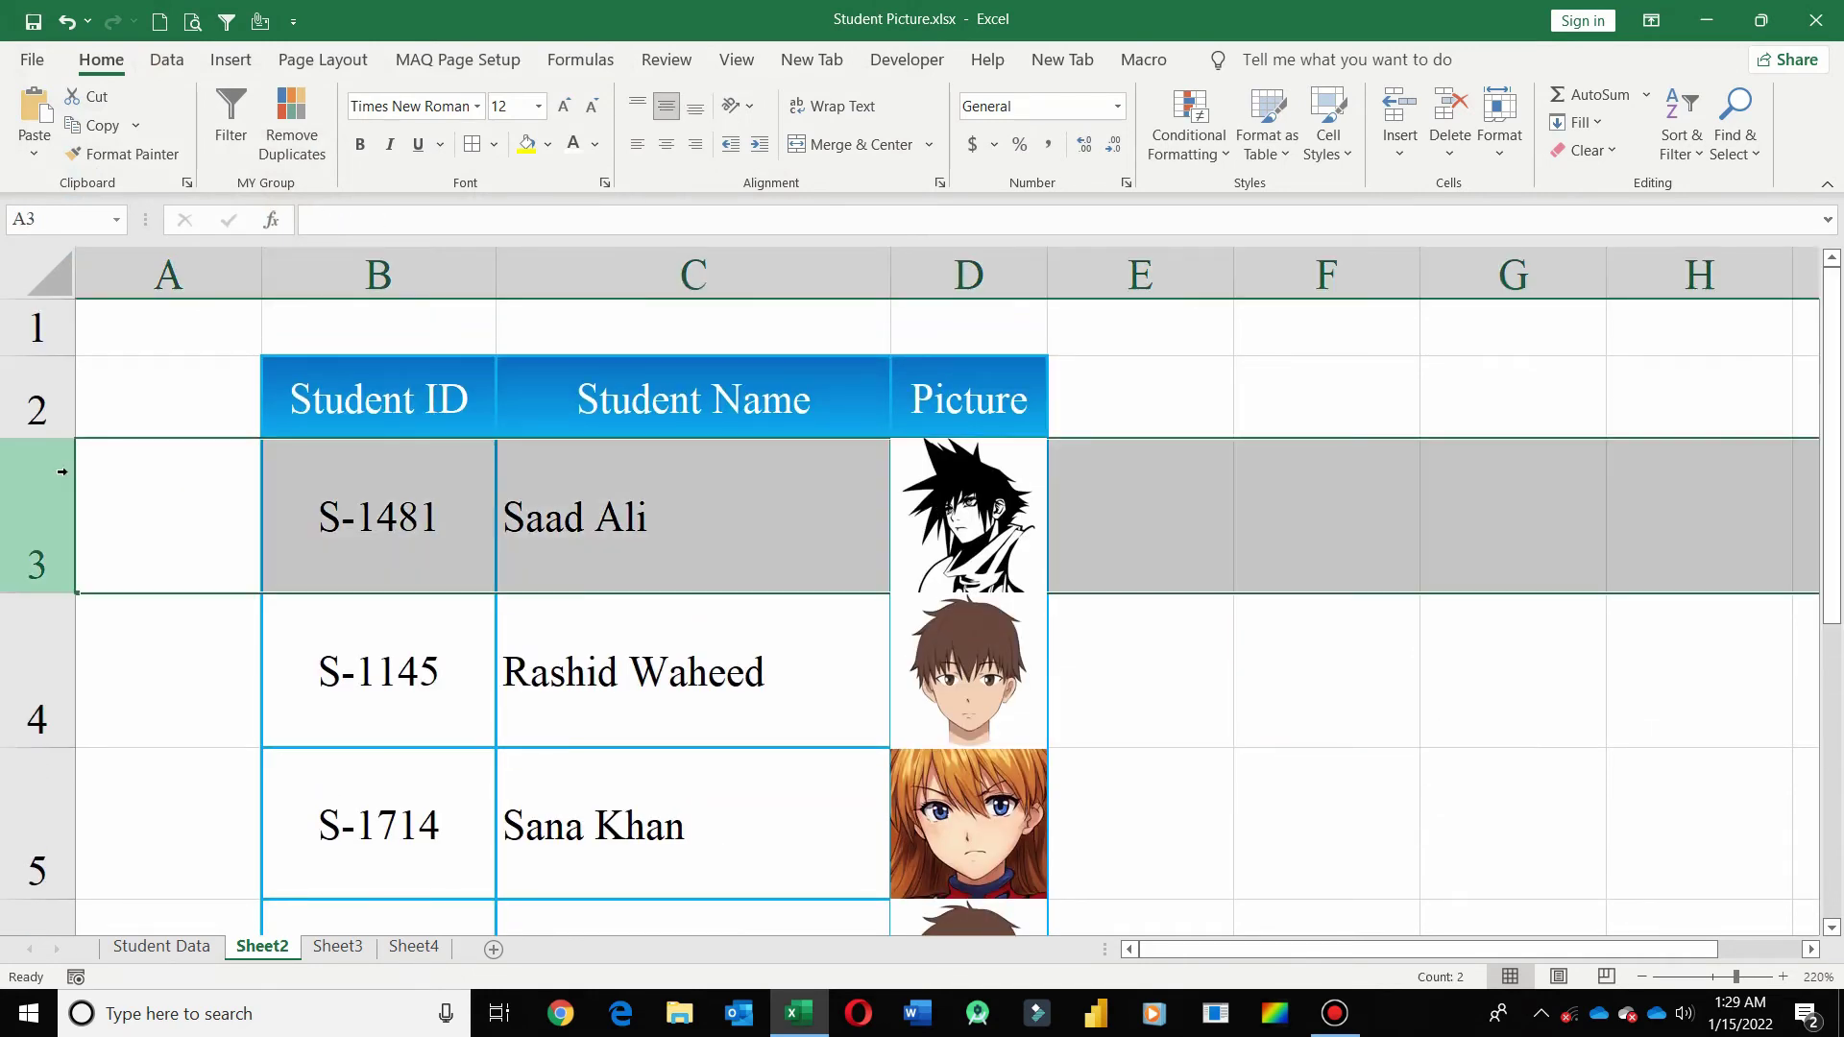
click(740, 60)
click(800, 144)
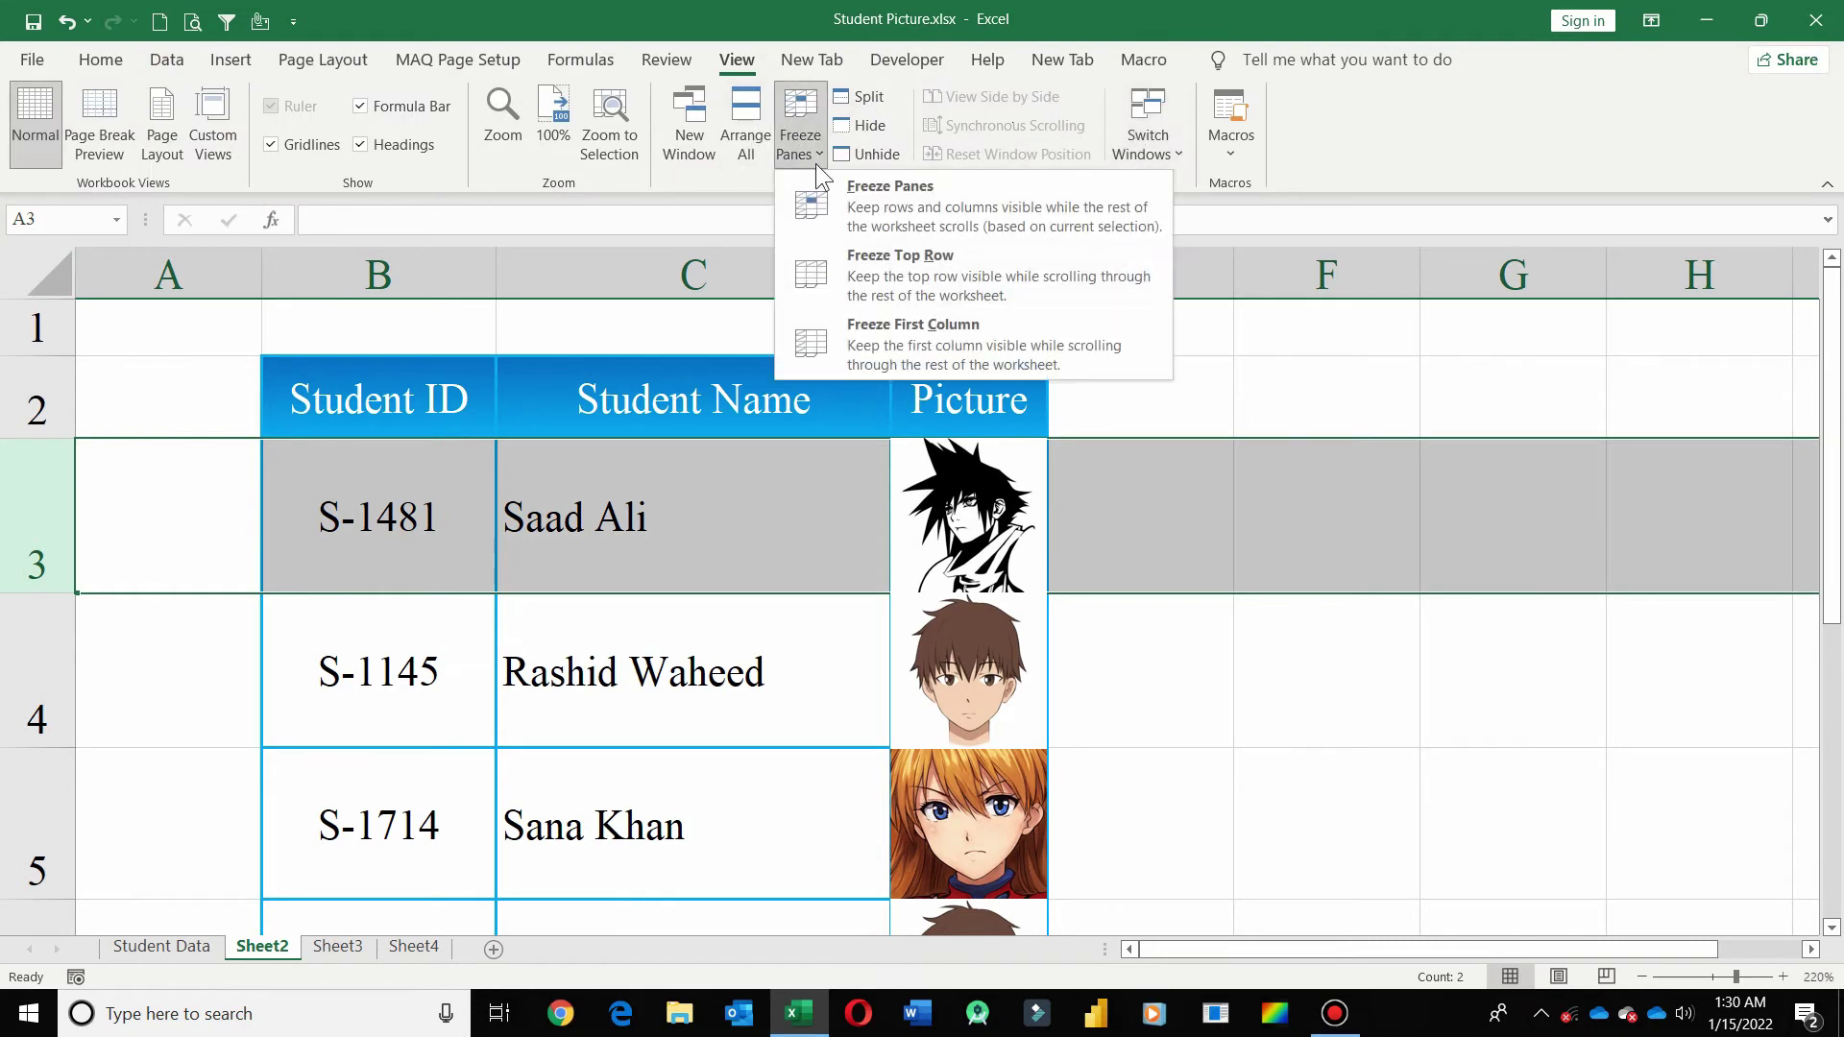
click(943, 236)
click(1237, 619)
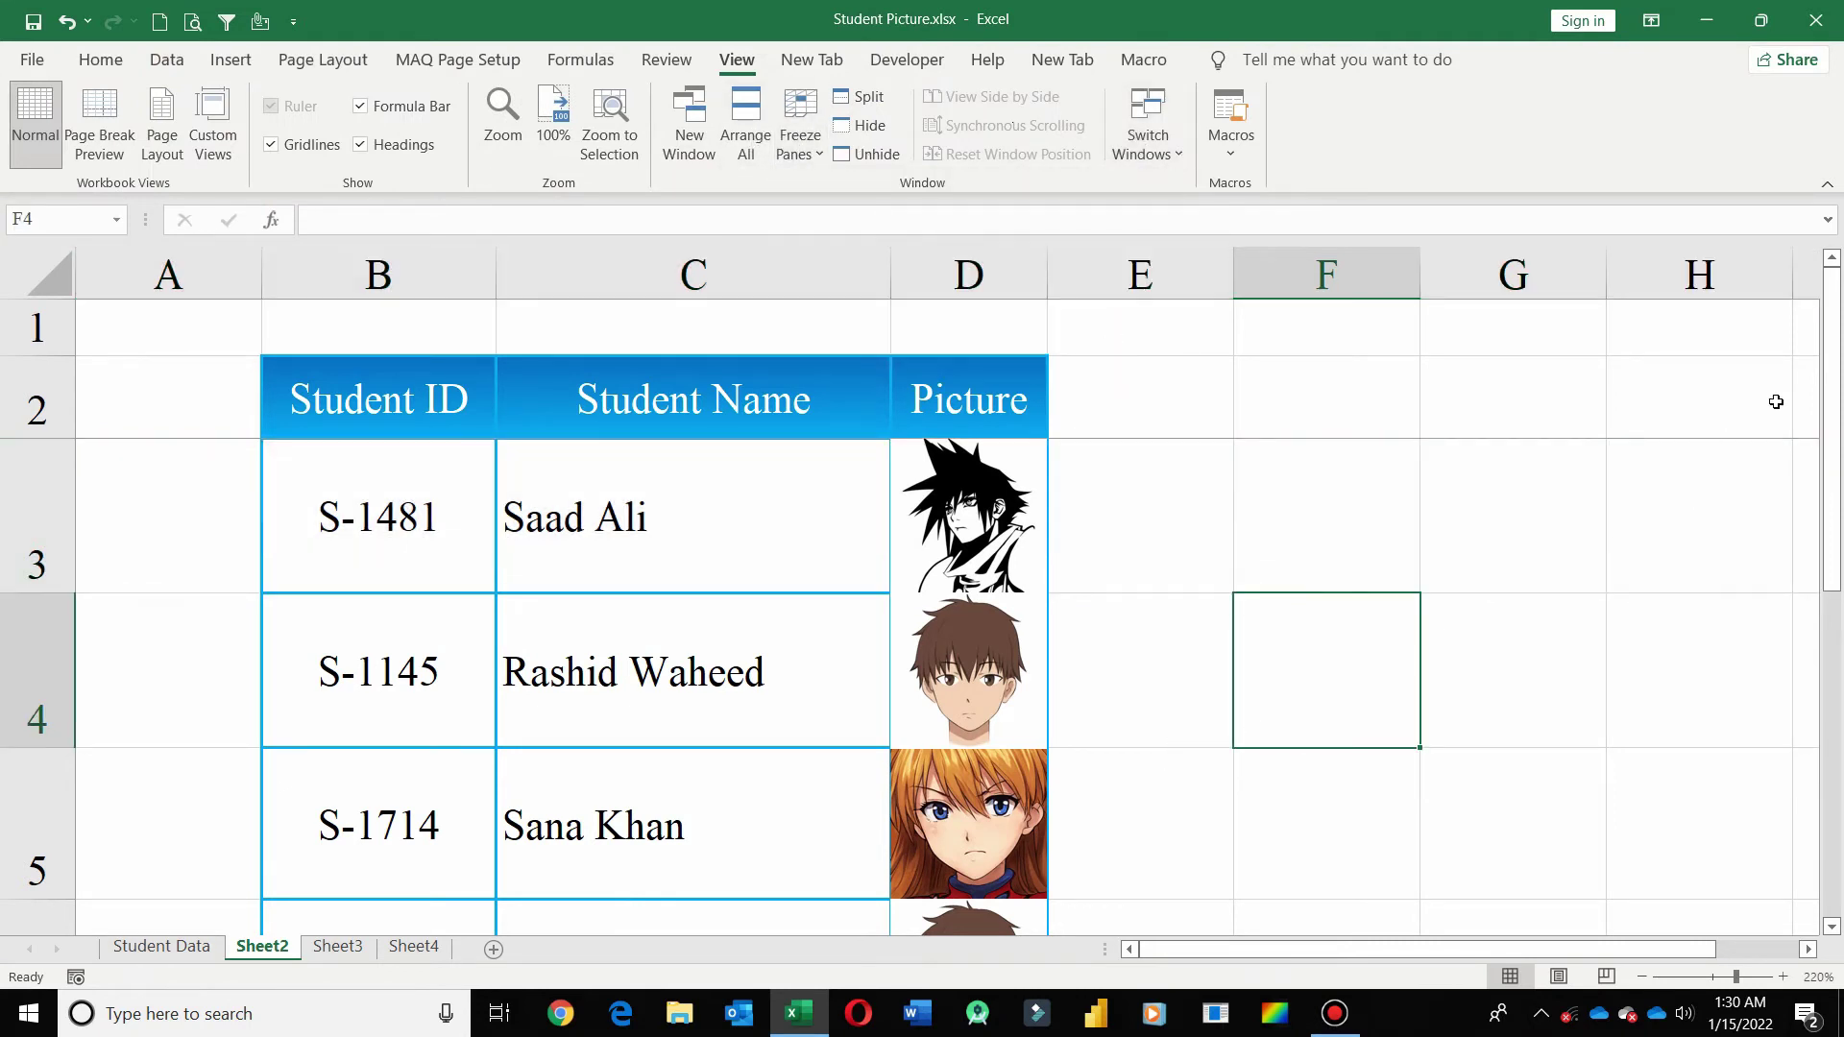
Scroll the student rows to check the headers stay fixed.
drag(1831, 427, 1840, 389)
drag(1840, 415, 1838, 444)
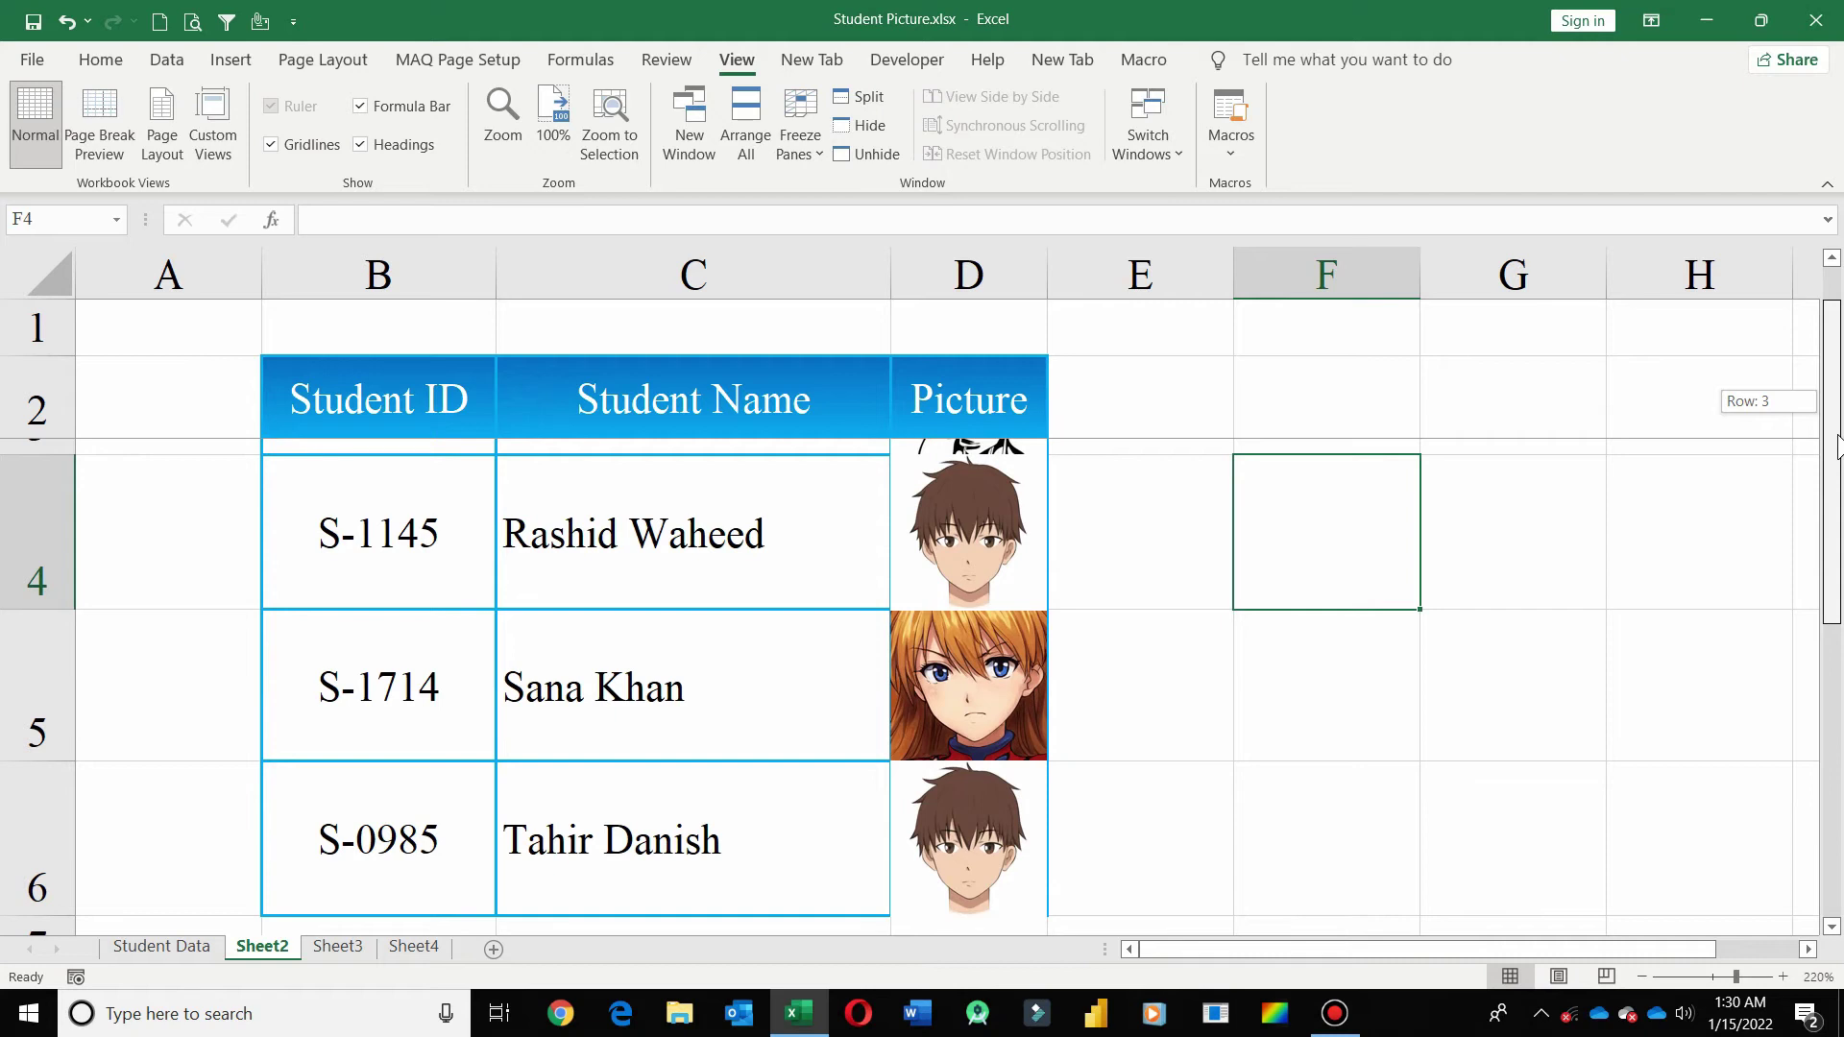
drag(1838, 445, 1838, 445)
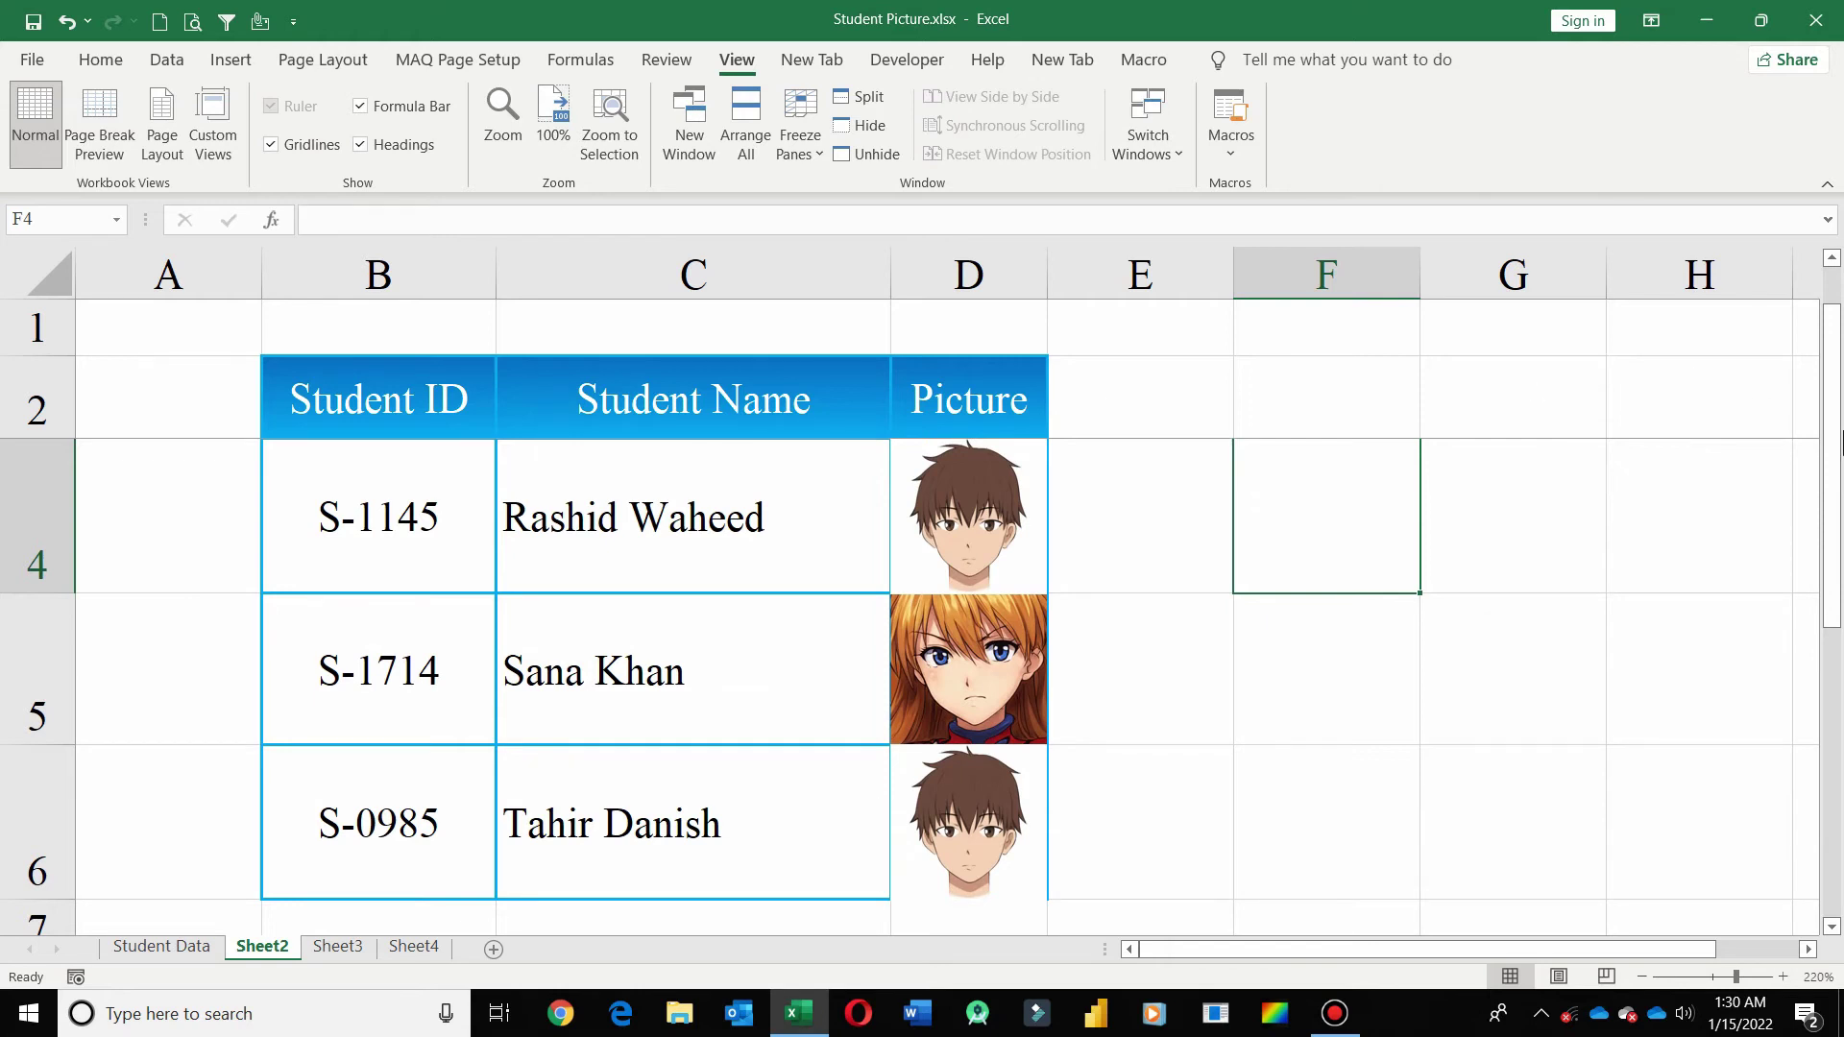
drag(1838, 445, 1830, 437)
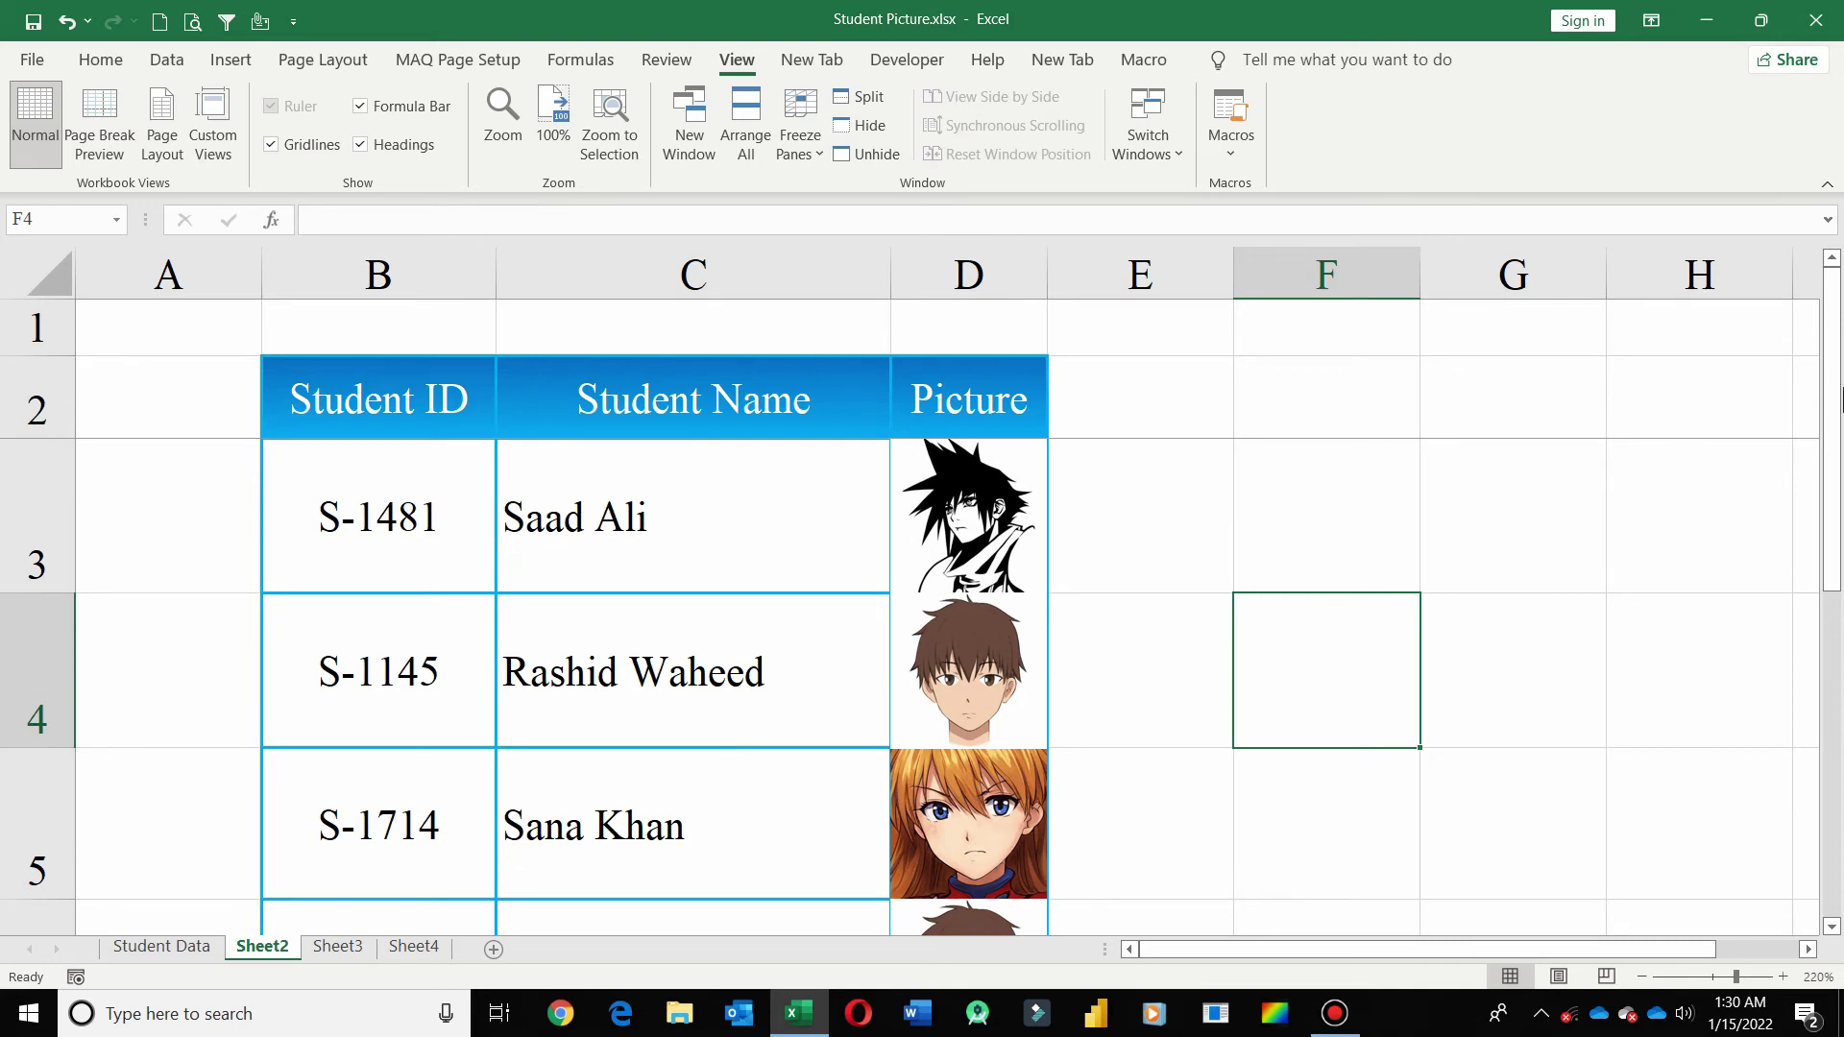
mouse_move(1837, 394)
mouse_down()
mouse_move(1839, 423)
mouse_move(1839, 384)
mouse_up()
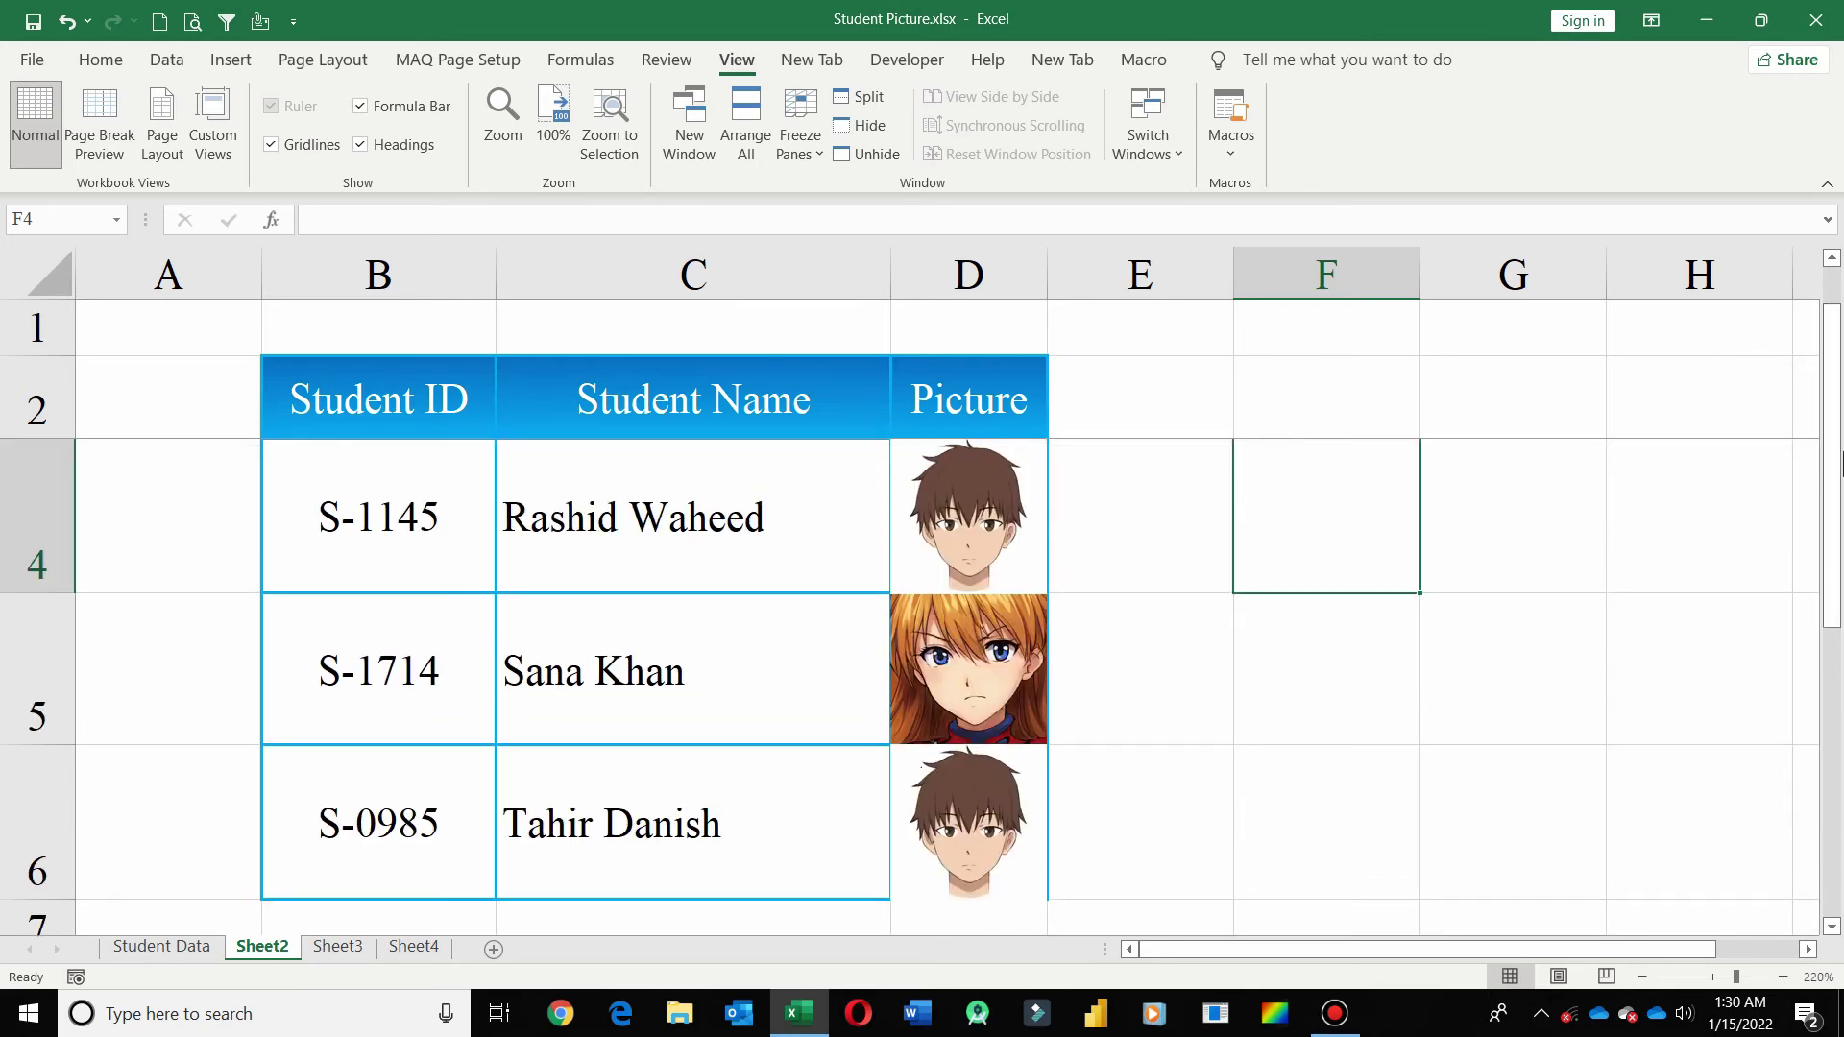
drag(1841, 451, 1839, 427)
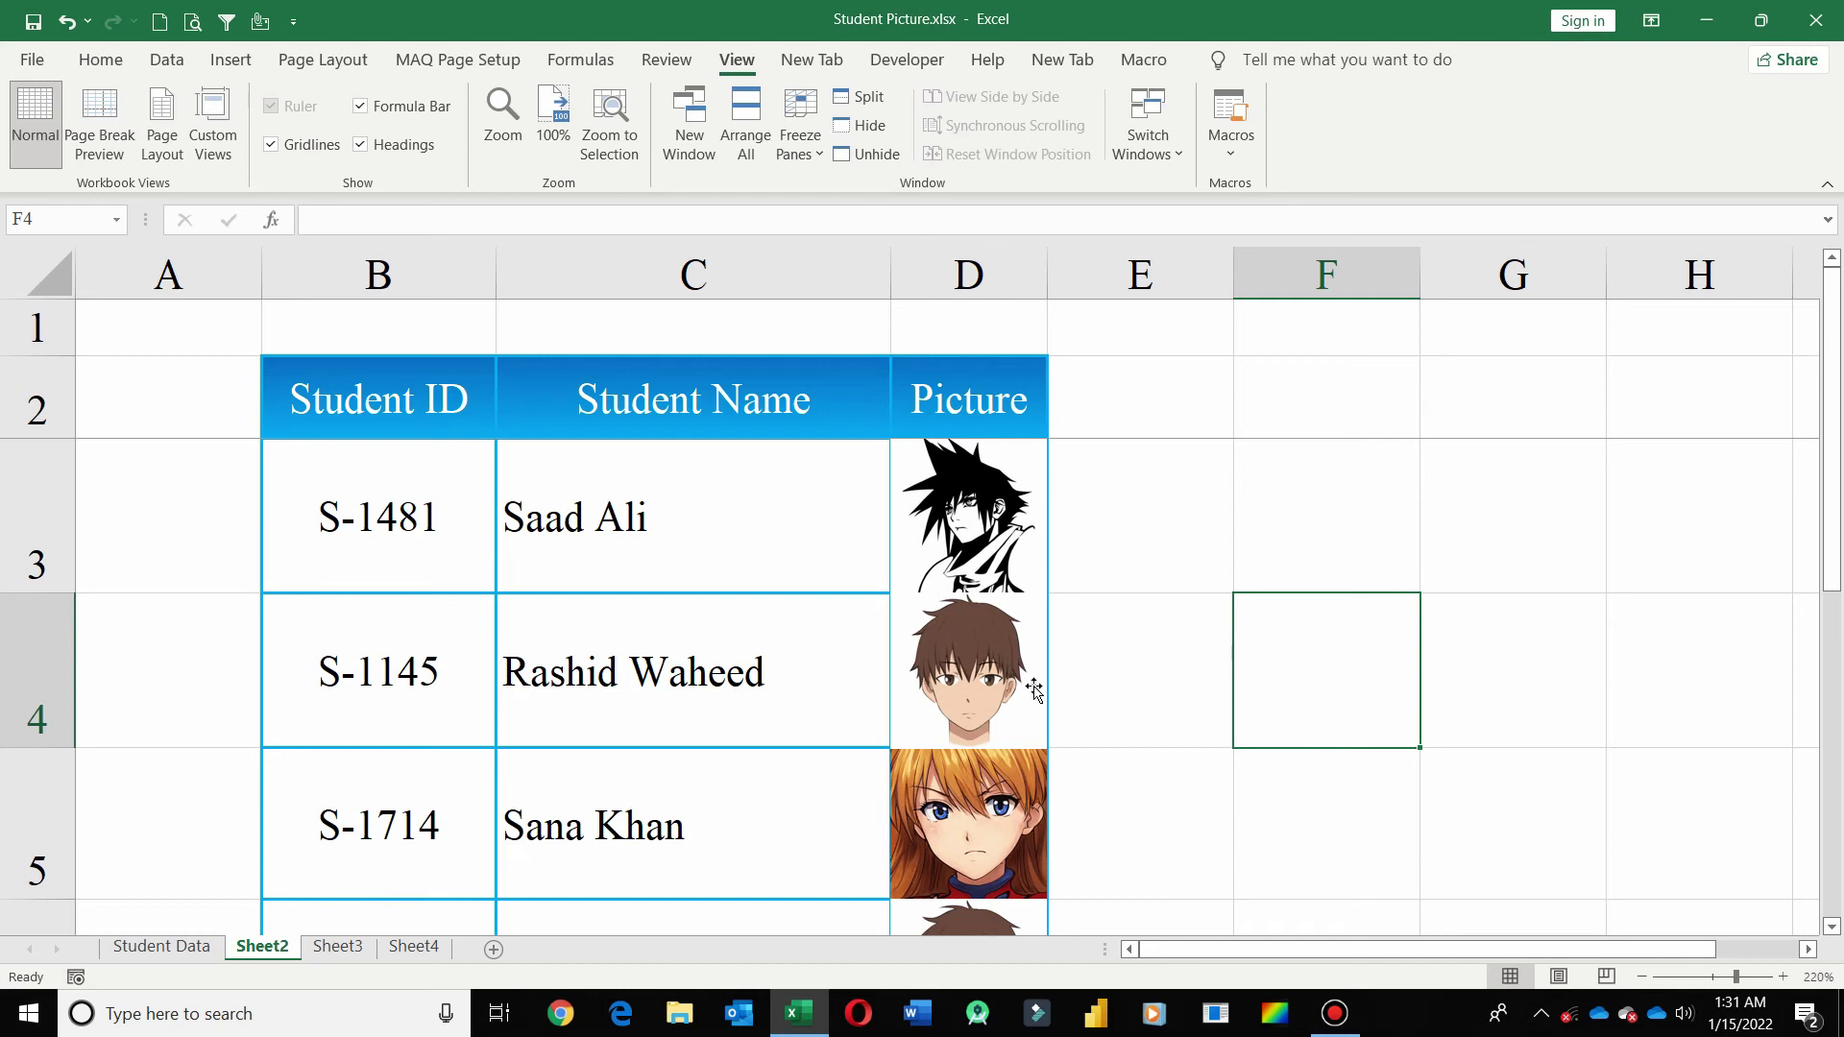
Minimize the Excel workbook window to reveal the desktop.
click(1706, 22)
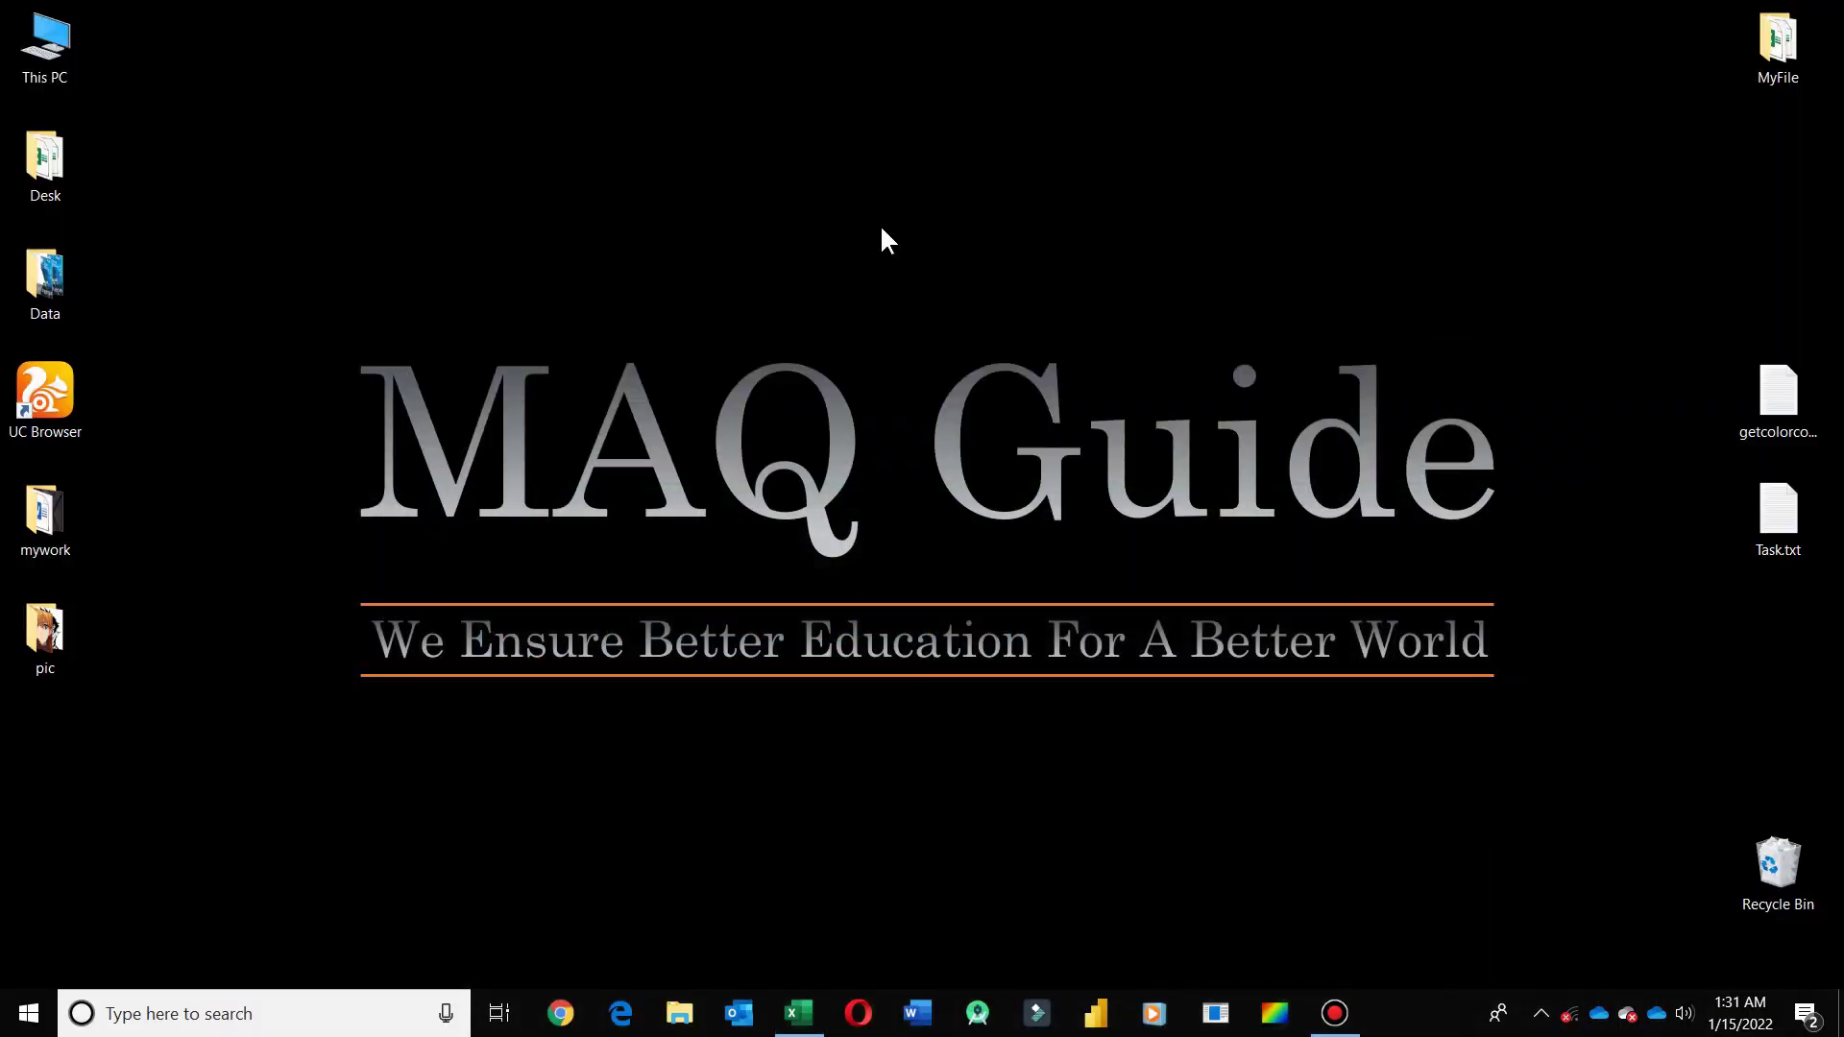